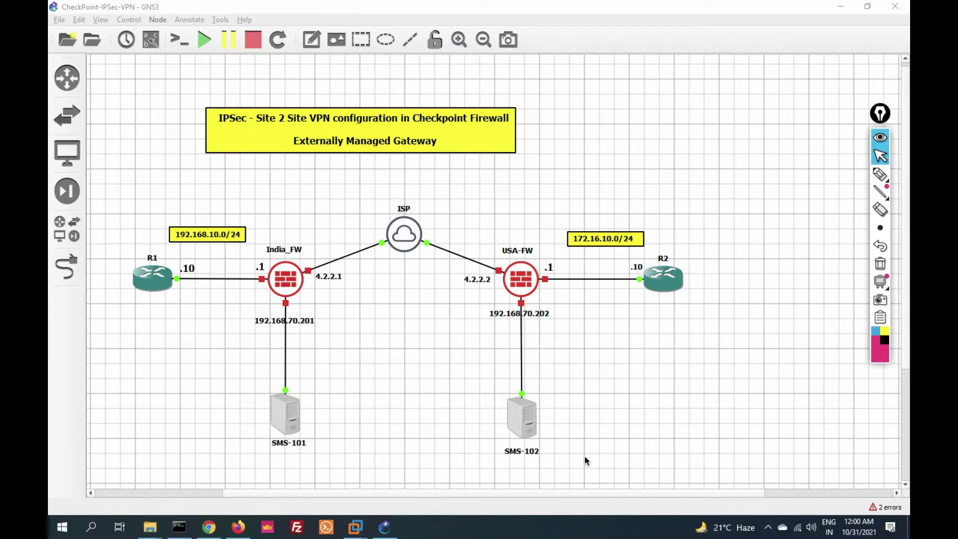
Step: Circle the India_FW and USA-FW labels in pink ink, with arrows down to SMS-101 and SMS-102
key("ctrl+shift+2")
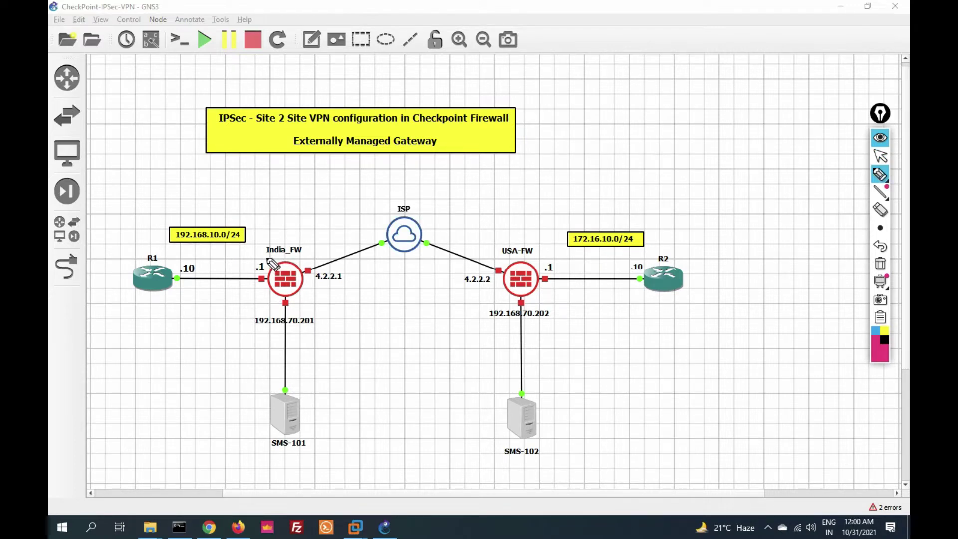
mouse_move(270, 260)
left_mouse_down()
mouse_move(262, 254)
mouse_move(292, 257)
mouse_move(312, 246)
mouse_move(266, 249)
left_mouse_up()
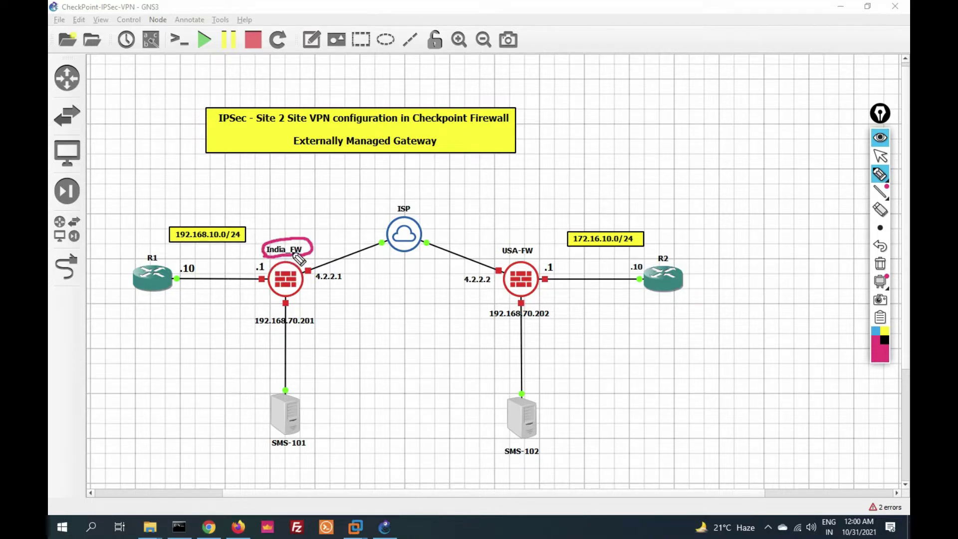
mouse_move(492, 253)
left_mouse_down()
mouse_move(529, 255)
mouse_move(528, 232)
mouse_move(496, 252)
left_mouse_up()
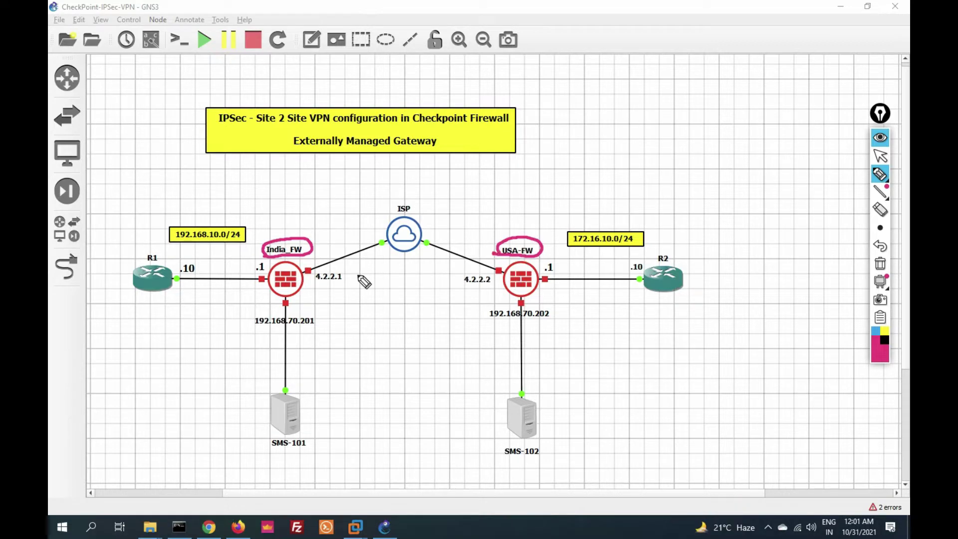
left_click_drag(358, 268, 366, 269)
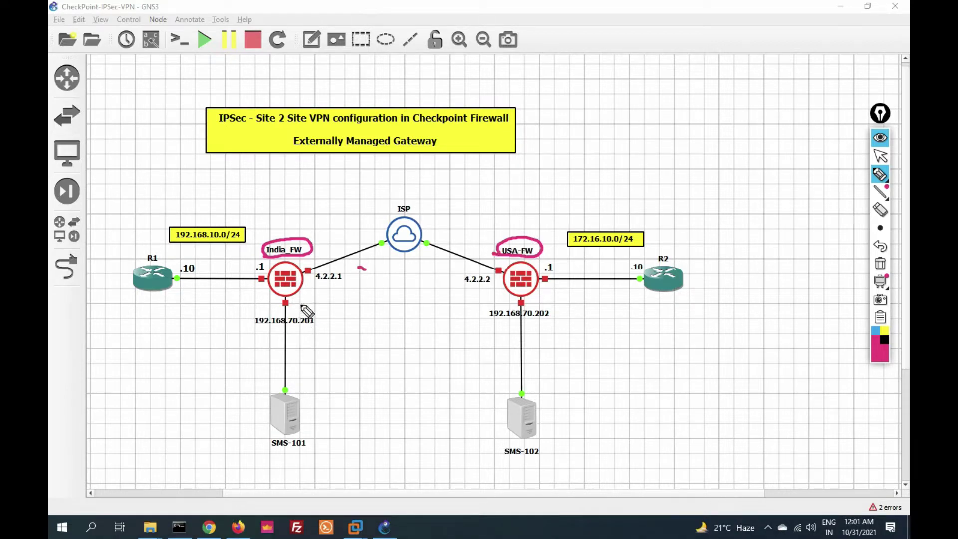
mouse_move(304, 301)
left_mouse_down()
mouse_move(315, 385)
mouse_move(322, 369)
left_mouse_up()
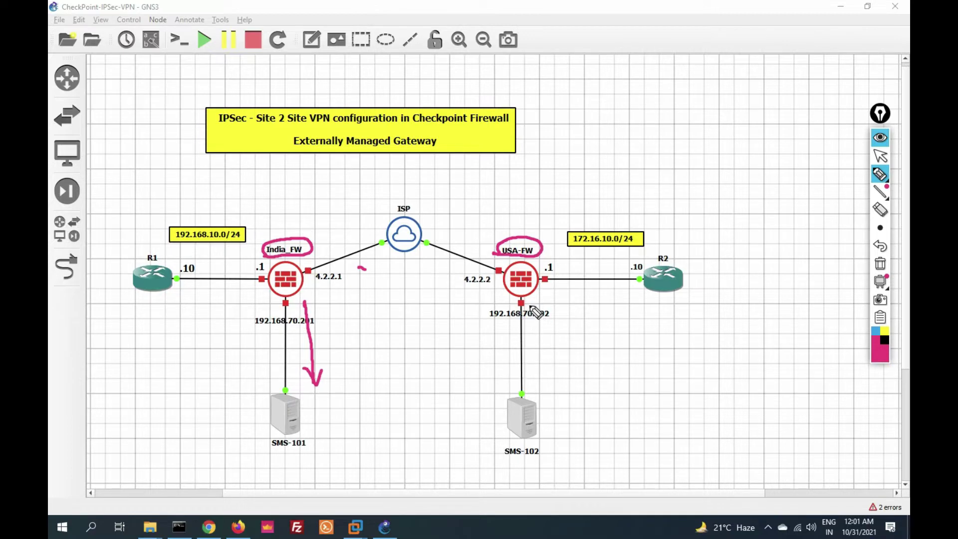
mouse_move(533, 308)
left_mouse_down()
mouse_move(534, 384)
mouse_move(523, 369)
mouse_move(540, 380)
left_mouse_up()
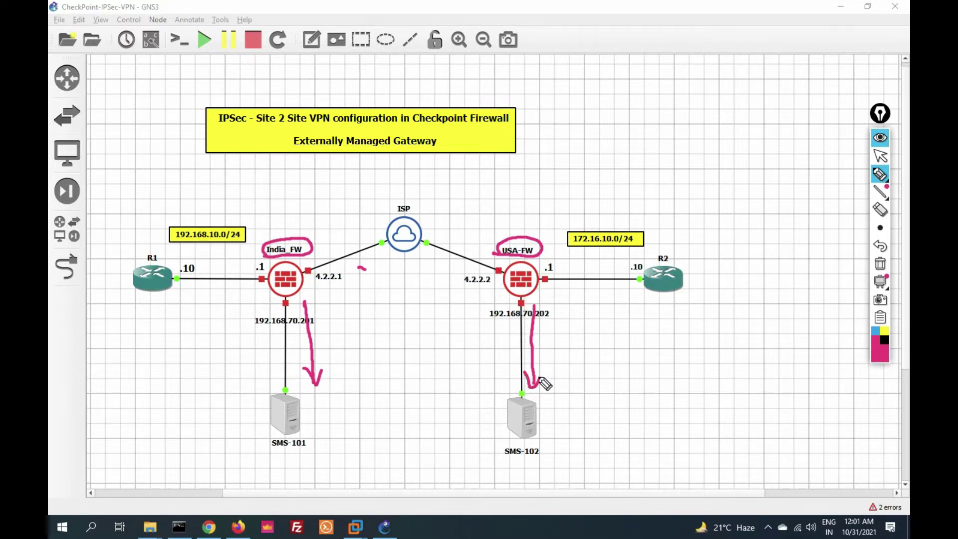
Step: Clear the ink, underline both firewalls, and circle subnets 192.168.10.0/24 and 172.16.10.0/24
key("ctrl+shift+c")
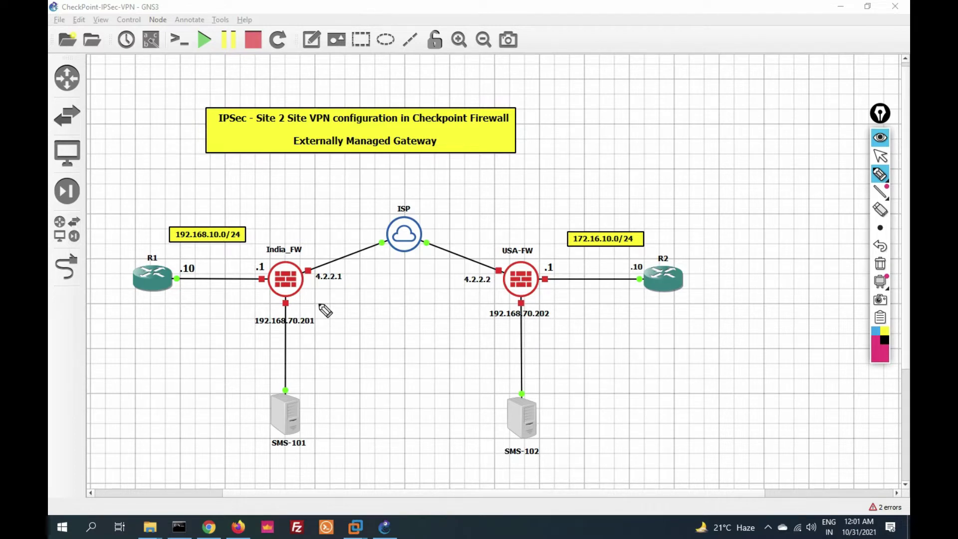
left_click_drag(260, 255, 301, 255)
left_click_drag(167, 251, 255, 250)
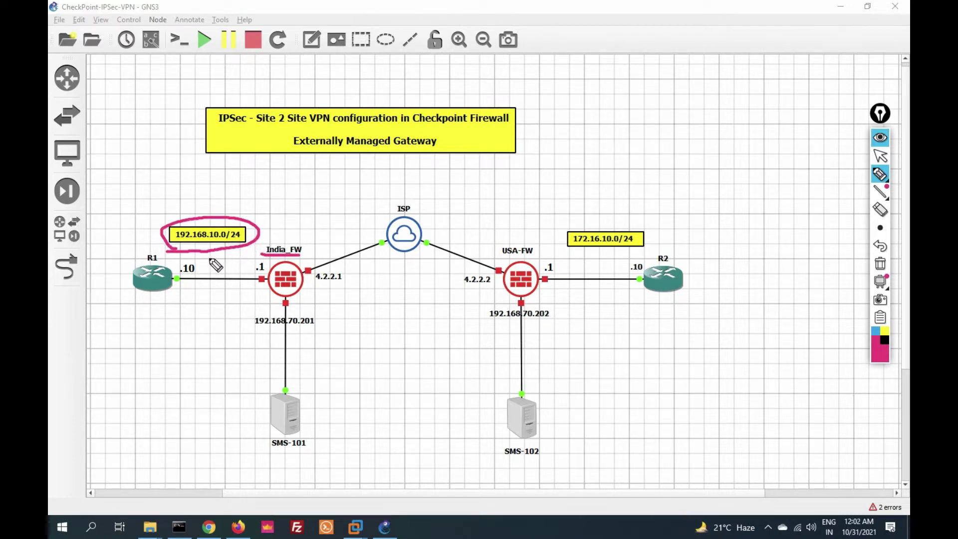
left_click_drag(228, 262, 263, 255)
mouse_move(493, 258)
left_mouse_down()
mouse_move(617, 255)
mouse_move(657, 231)
mouse_move(592, 220)
mouse_move(565, 240)
mouse_move(569, 255)
left_mouse_up()
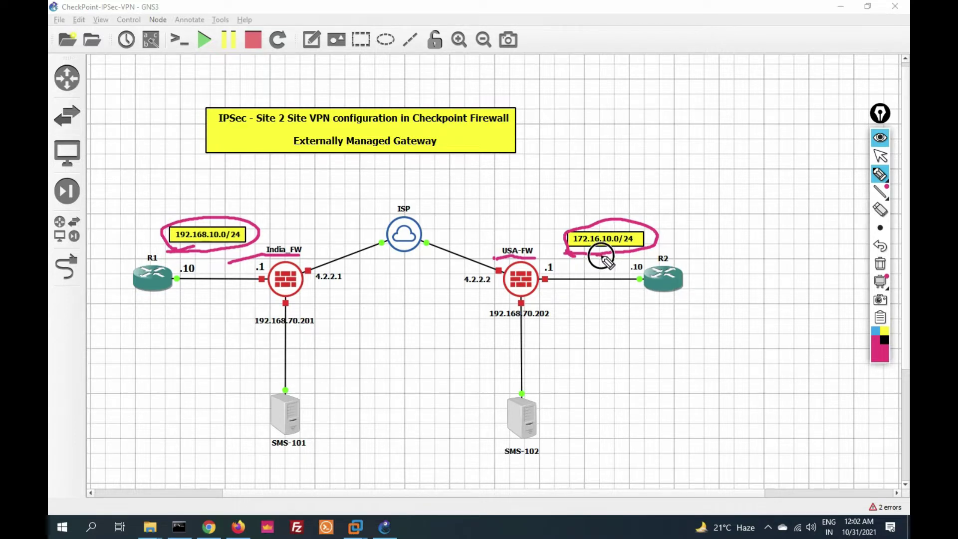
left_click_drag(589, 257, 632, 250)
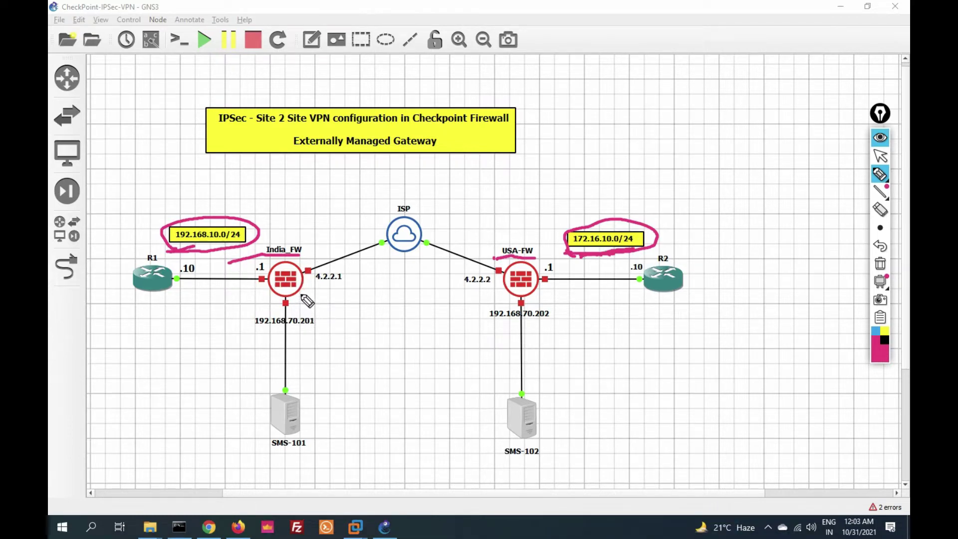
Step: Draw arrows from India_FW to SMS-101 and from USA-FW to SMS-102, then stop drawing
mouse_move(298, 295)
left_mouse_down()
mouse_move(297, 377)
mouse_move(304, 369)
left_mouse_up()
mouse_move(495, 298)
left_mouse_down()
mouse_move(494, 381)
mouse_move(503, 368)
left_mouse_up()
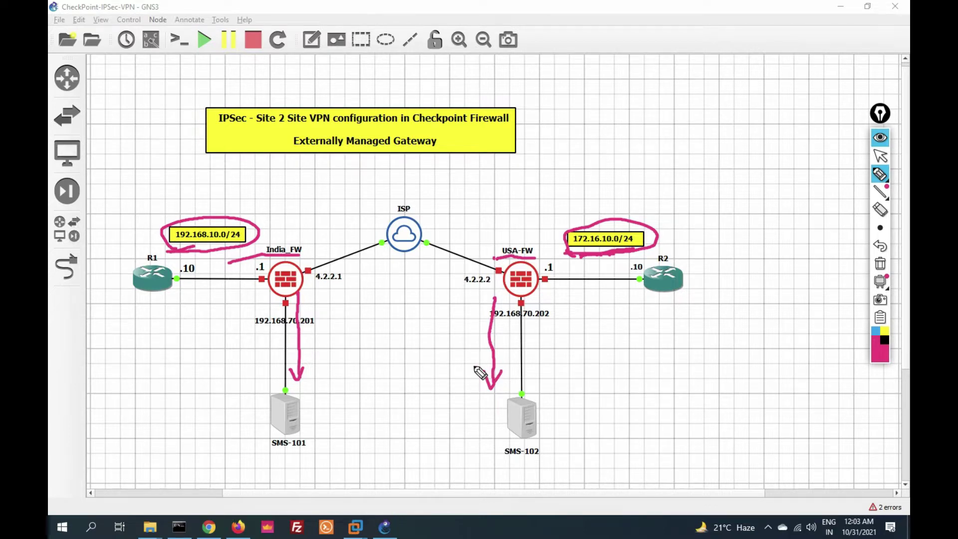
key("p")
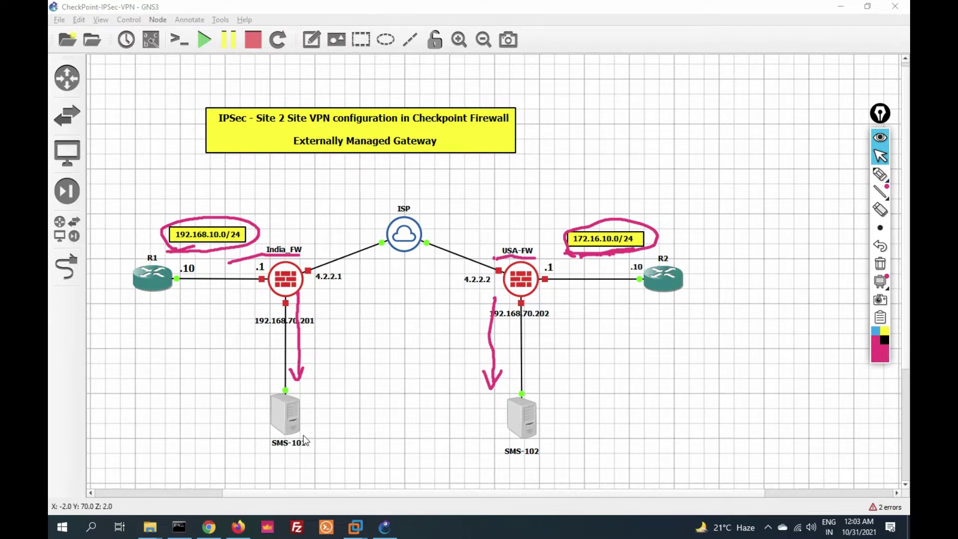
Step: Log in to the 192.168.70.101 management server with the administrator password
left_click(267, 527)
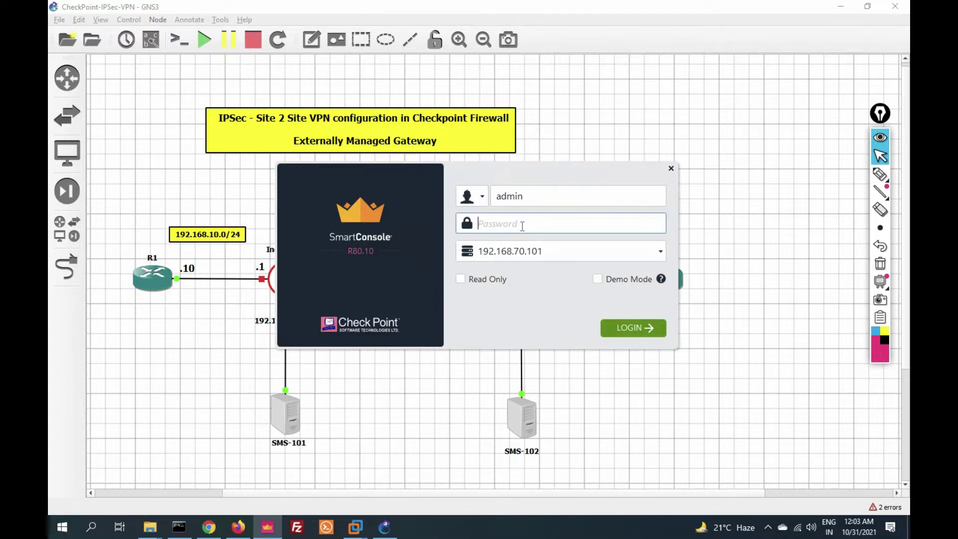
type("a")
key("Return")
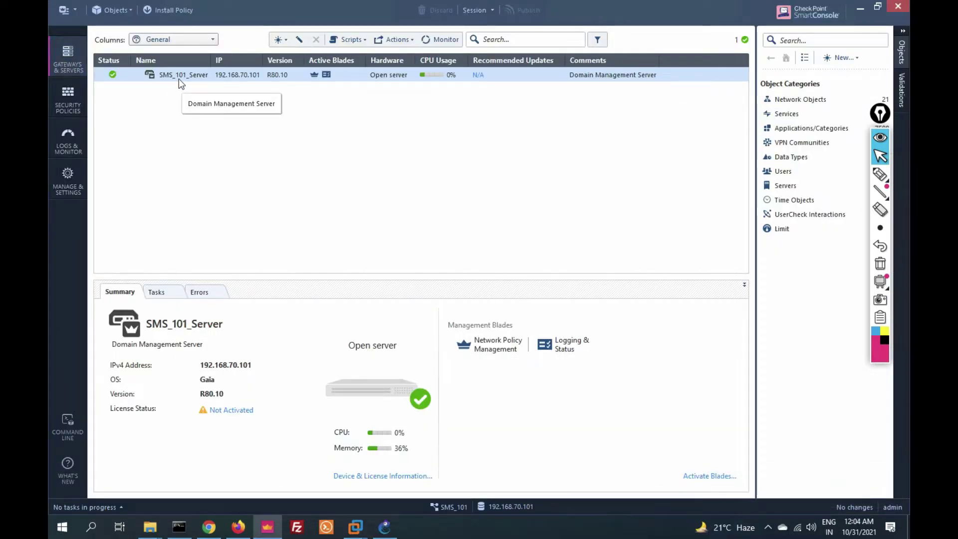
Step: Create gateway India-FW in Wizard Mode with platform Open server and IPv4 192.168.70.201
left_click(278, 40)
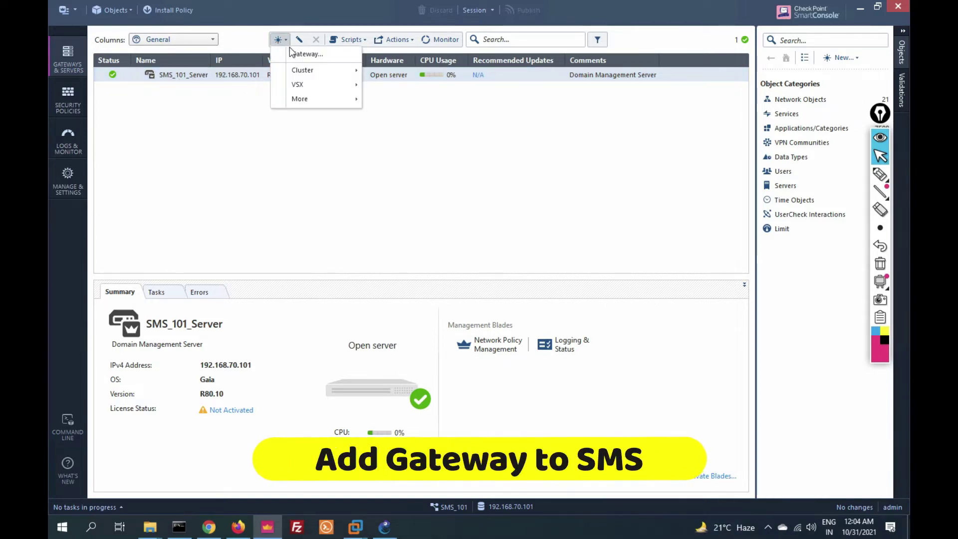
left_click(306, 54)
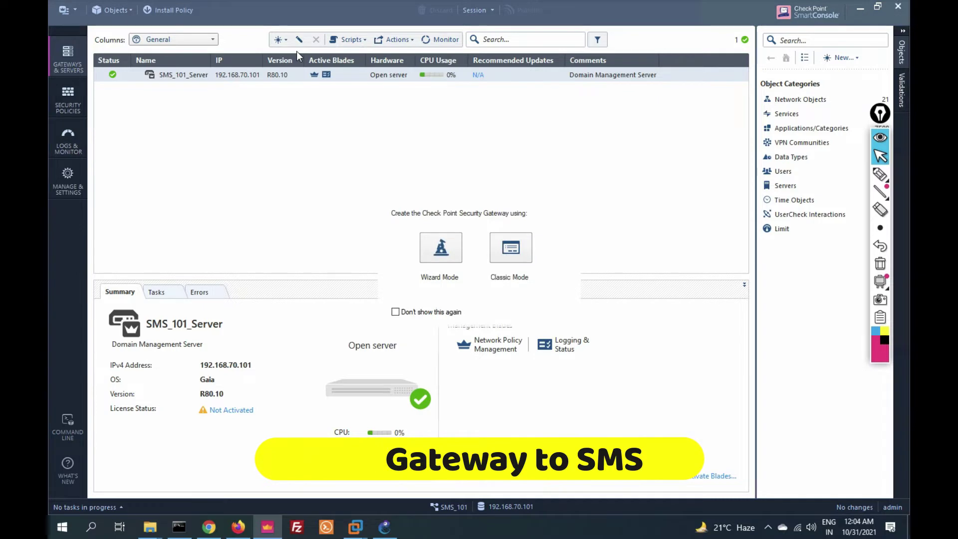
left_click(436, 256)
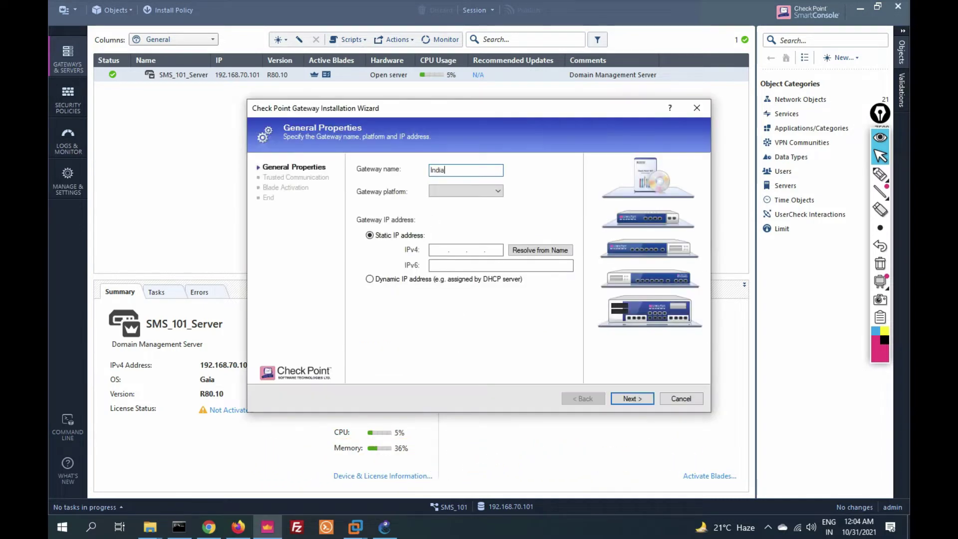
type("India-G")
key("BackSpace")
type("FW")
left_click(465, 190)
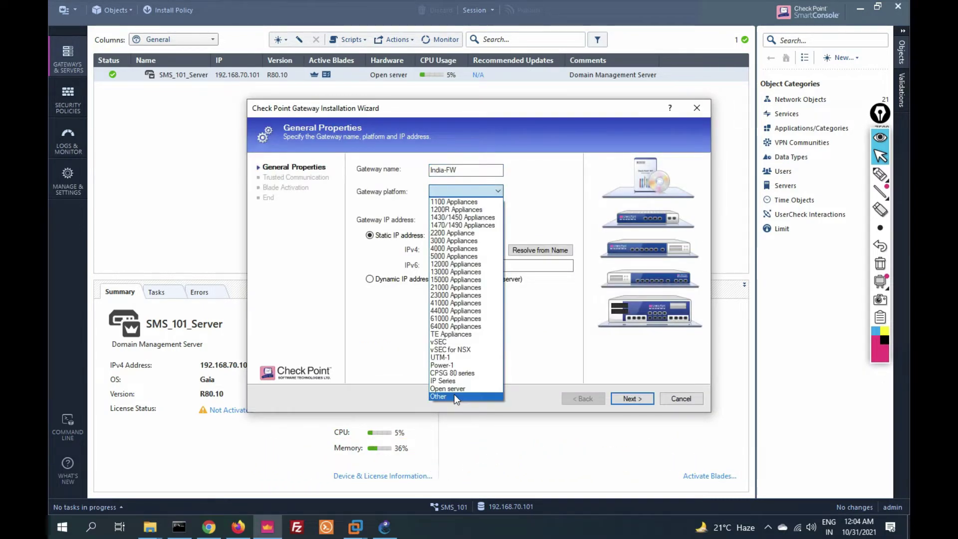
left_click(459, 395)
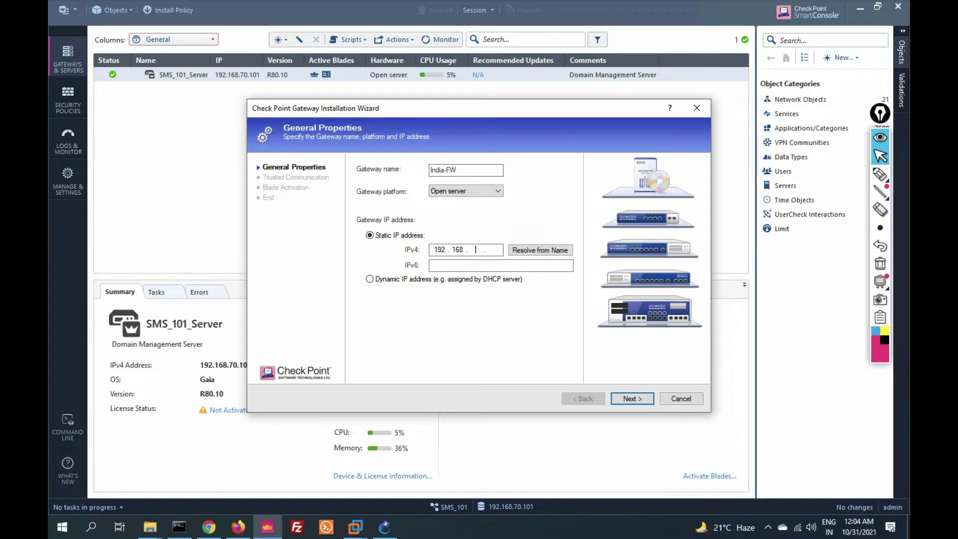
type("70")
left_click(628, 396)
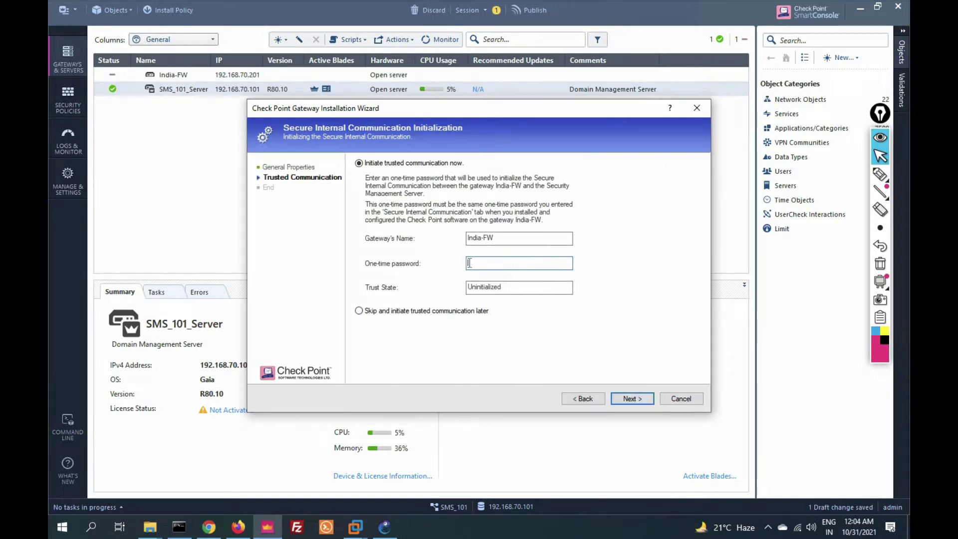
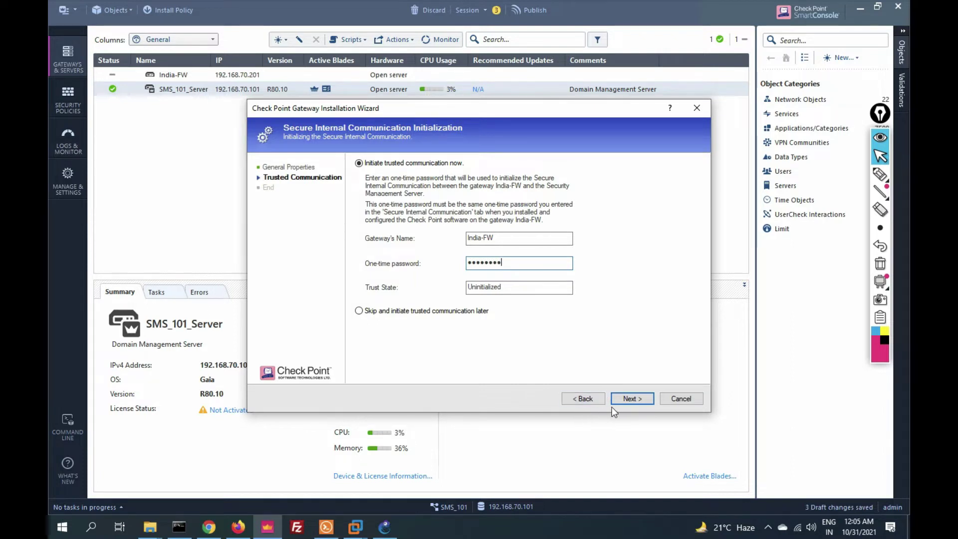
Step: Initialize trust with India-FW using the one-time SIC password and finish the wizard
left_click(628, 402)
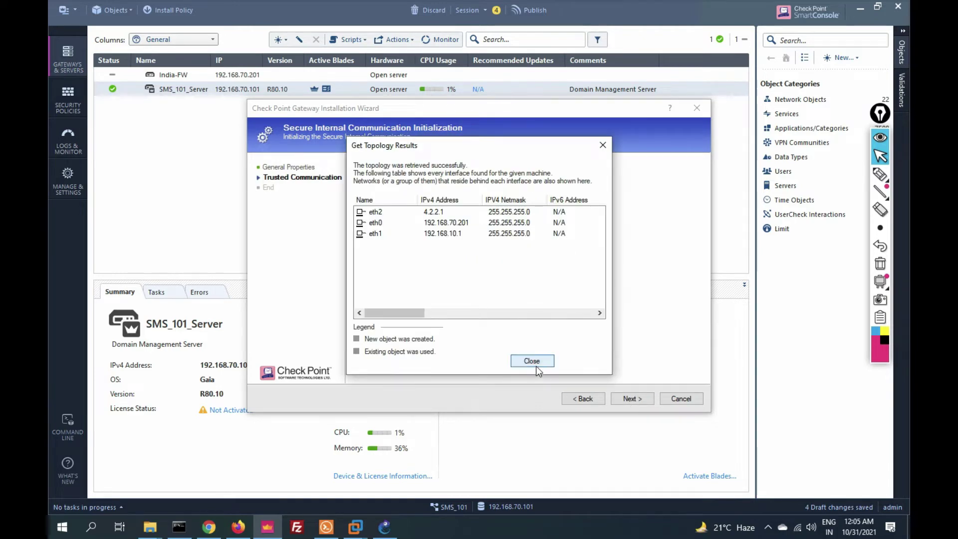
left_click(535, 367)
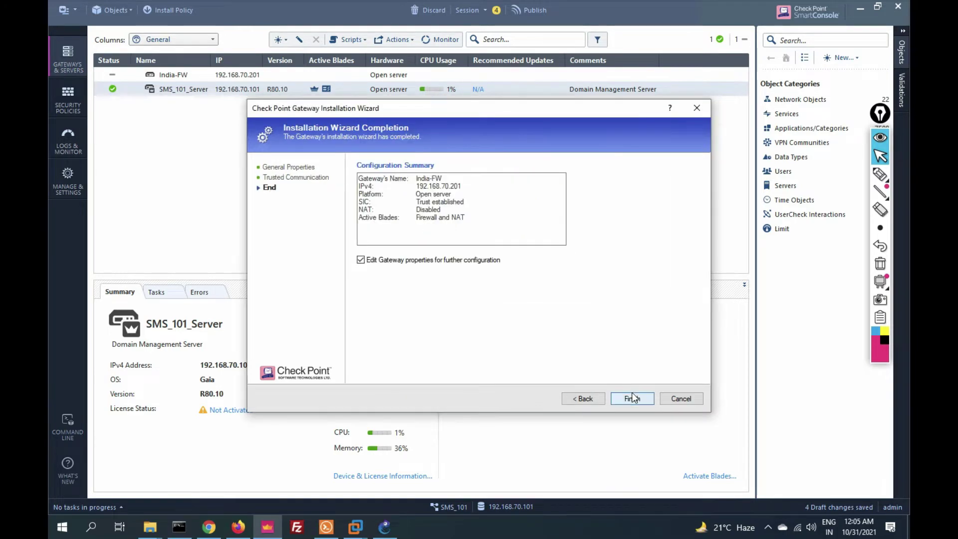
left_click(632, 392)
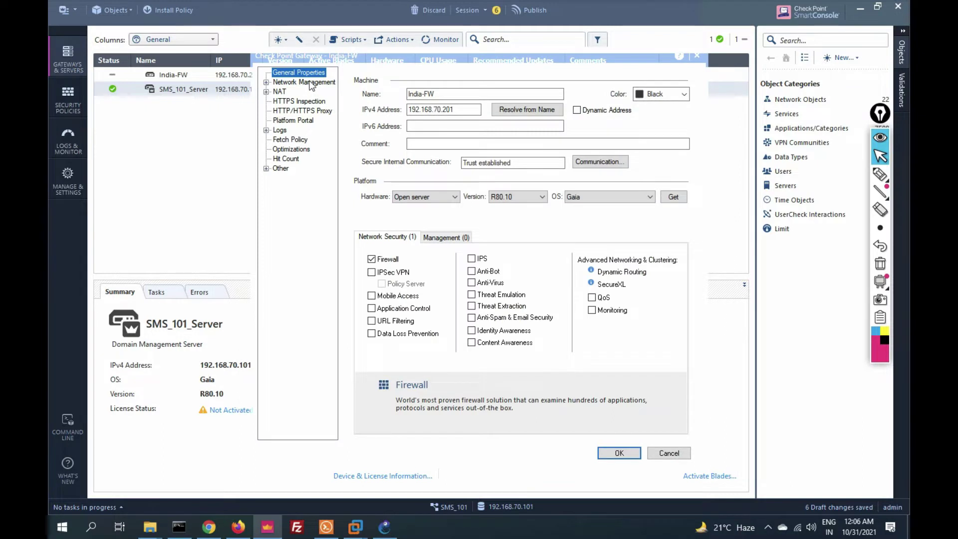
Step: Load India-FW's interfaces with topology under Network Management and accept them
left_click(310, 82)
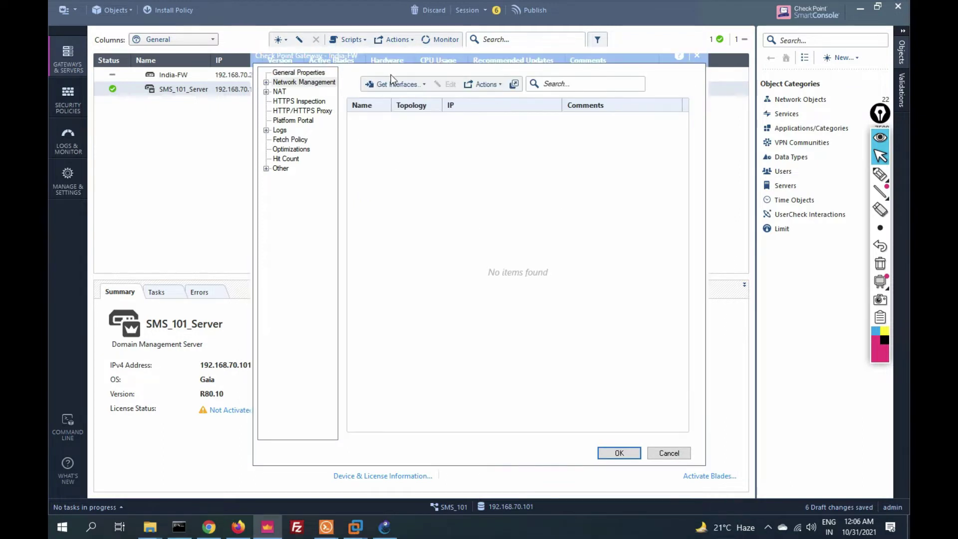
left_click(391, 84)
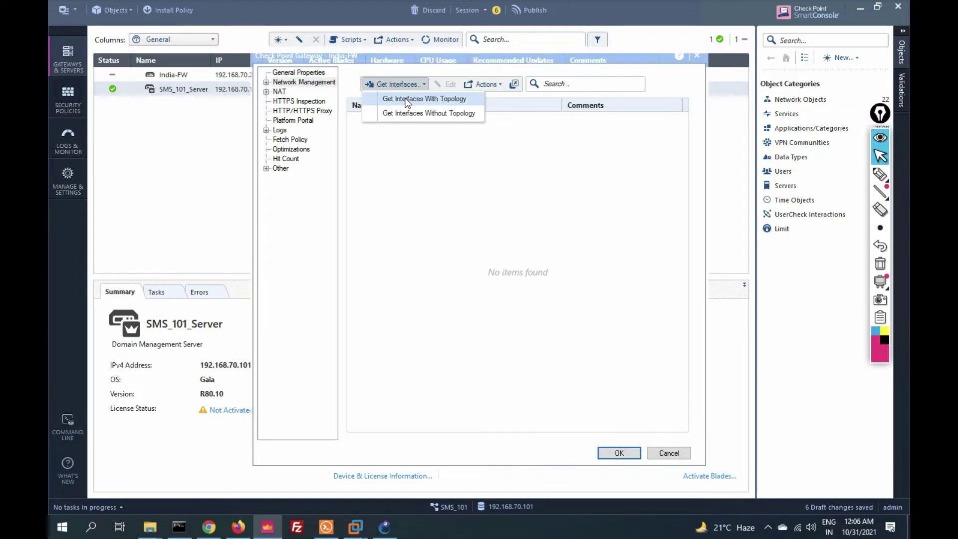
left_click(407, 100)
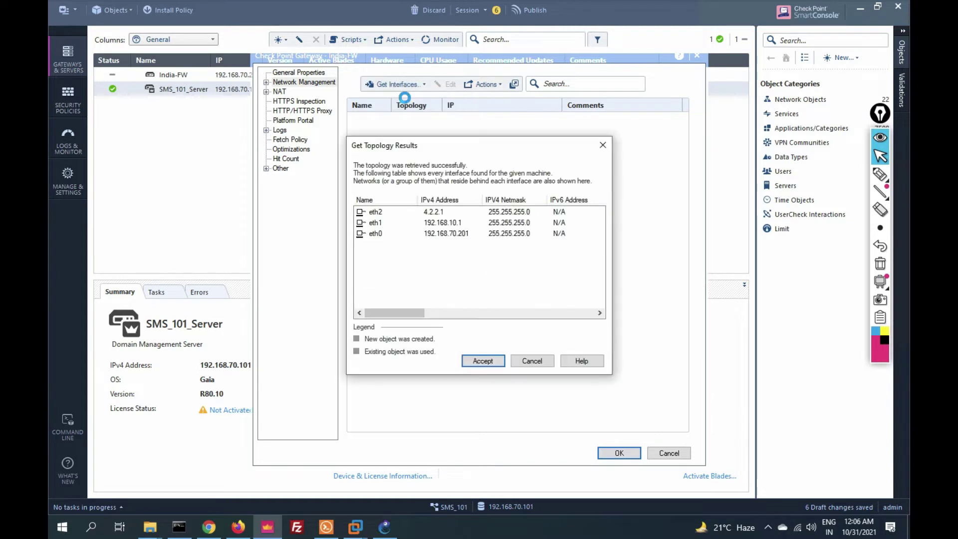
left_click(483, 361)
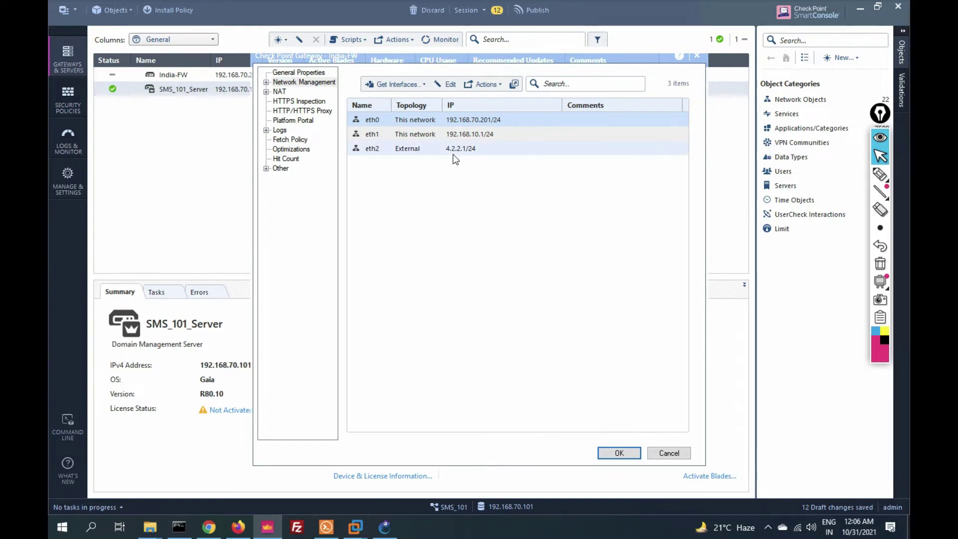
Step: Log in to the second management server at 192.168.70.102
key("alt+Tab")
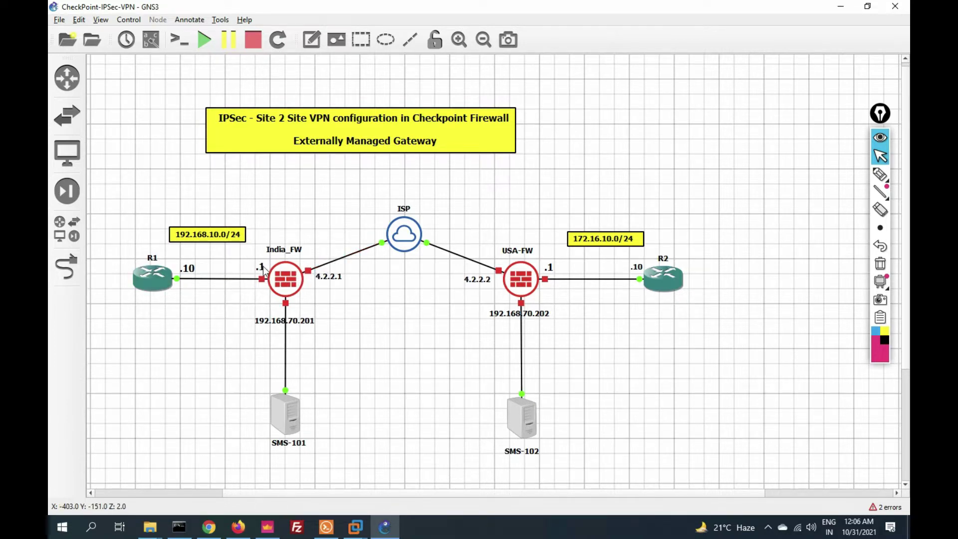
left_click_drag(487, 390, 568, 460)
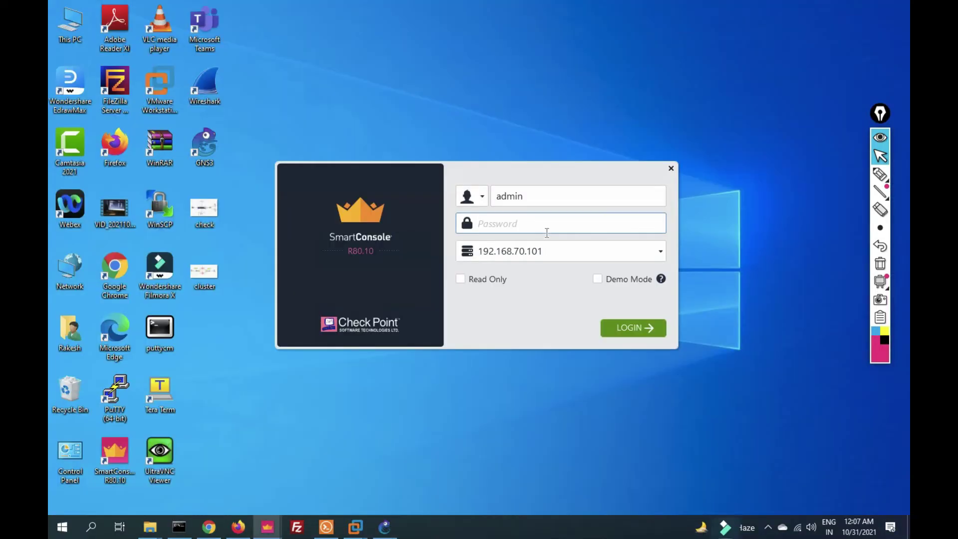
left_click(550, 248)
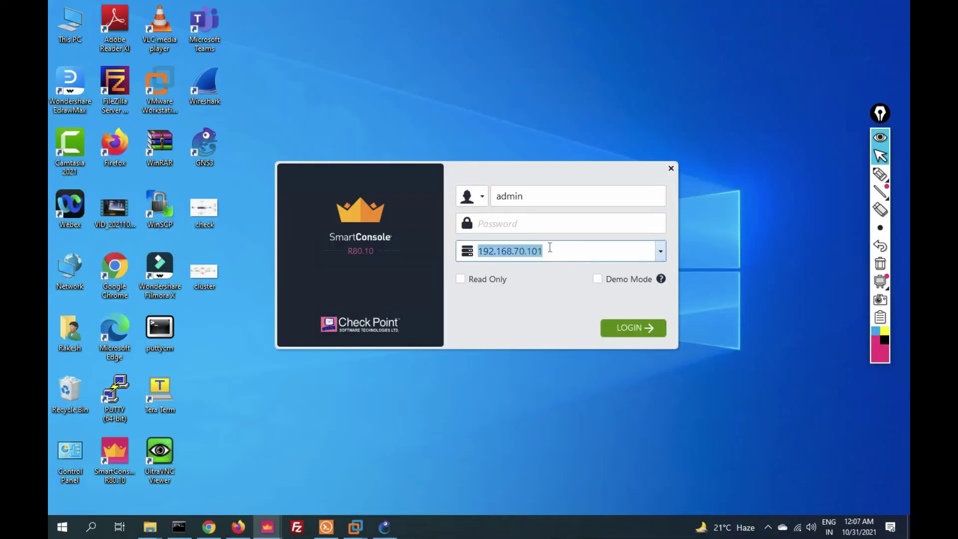
left_click(550, 247)
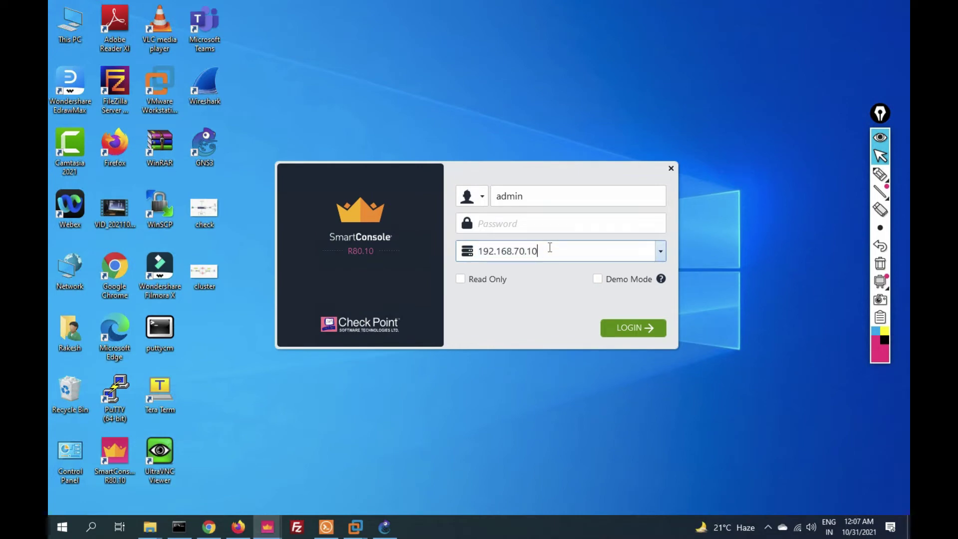
left_click(532, 225)
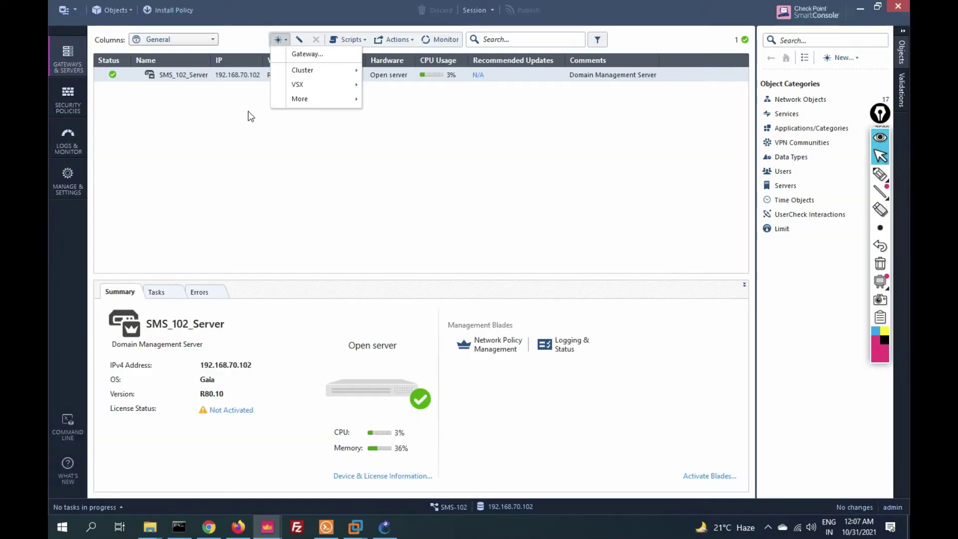
Step: Start a Wizard Mode gateway named USA-FW on Open server at 192.168.70.202
left_click(247, 111)
left_click(280, 39)
left_click(292, 52)
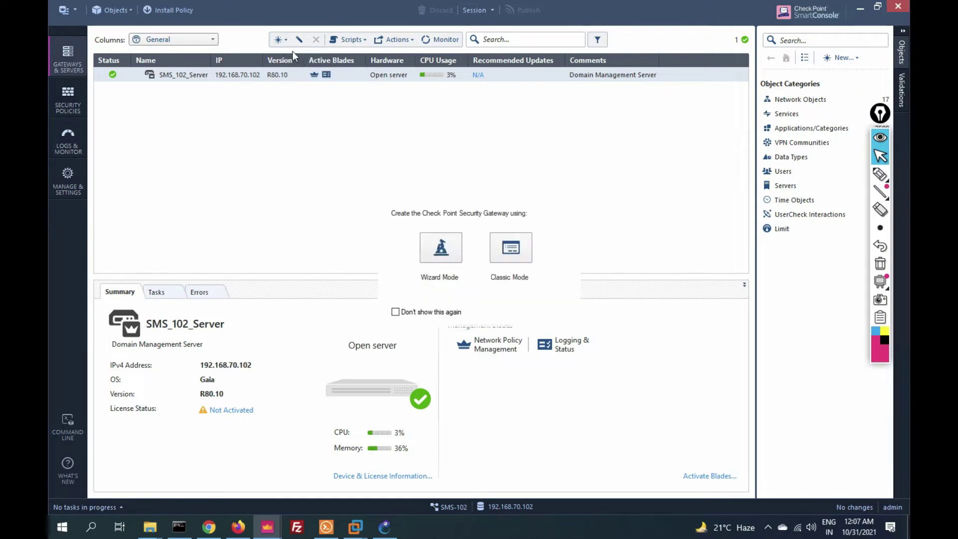
left_click(441, 248)
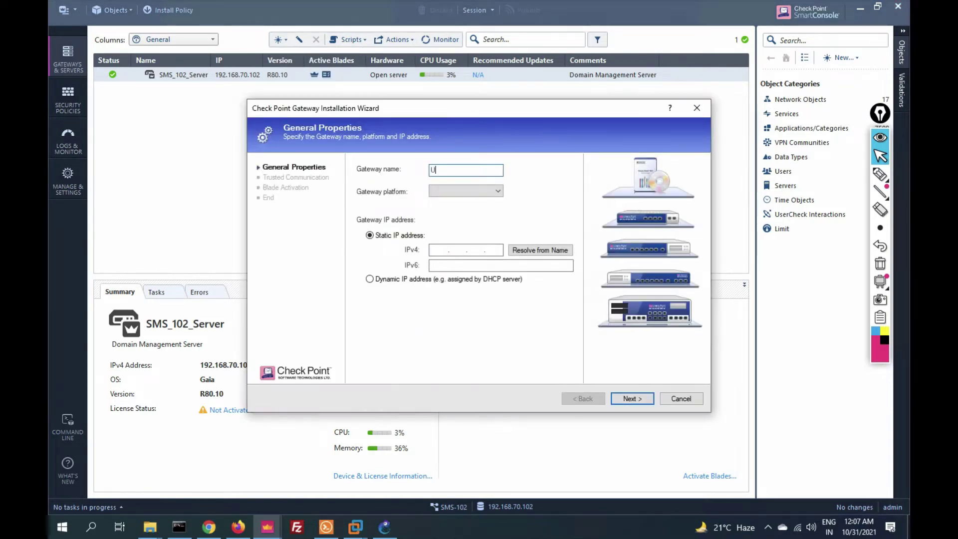
type("USA-FW")
left_click(497, 191)
left_click(471, 392)
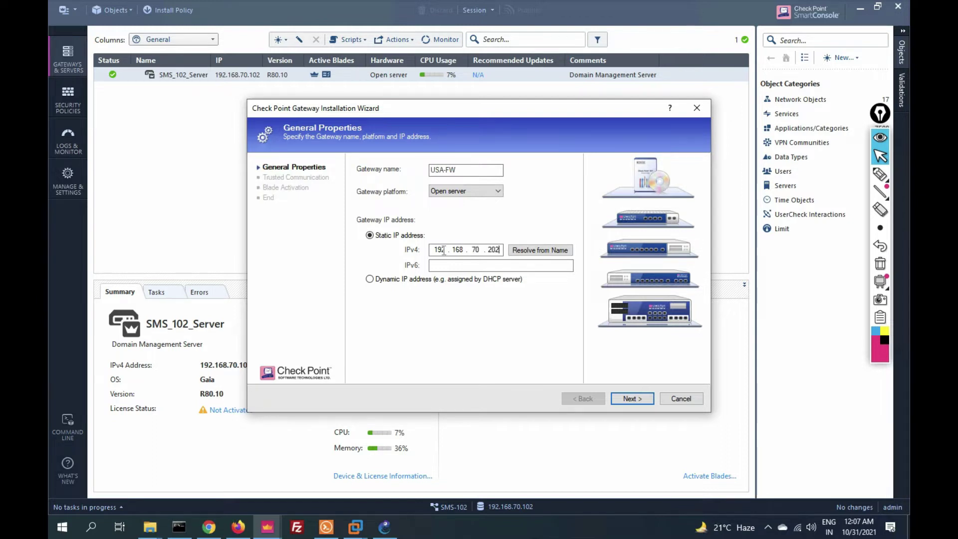
Step: Establish trust with USA-FW via the one-time password, finish the wizard, and view Network Management
left_click(629, 398)
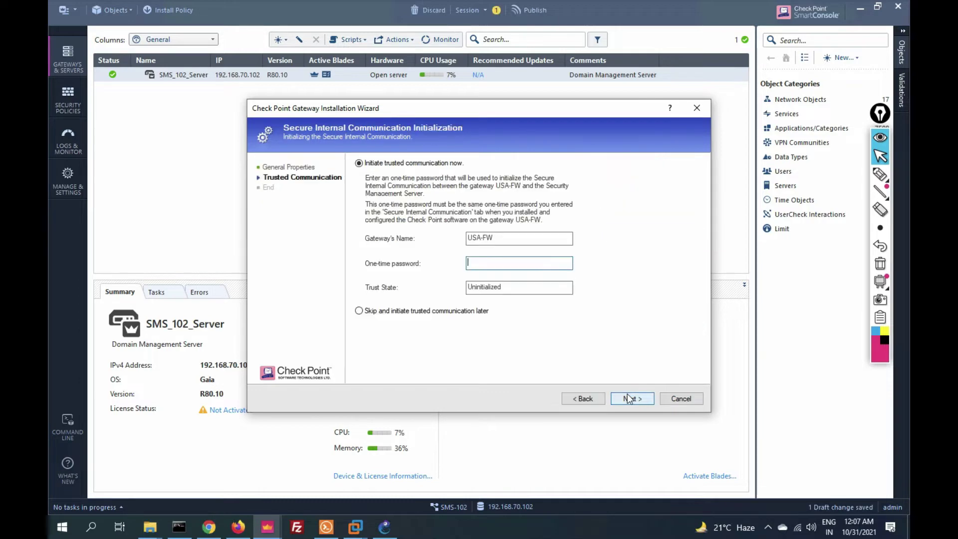
left_click(629, 399)
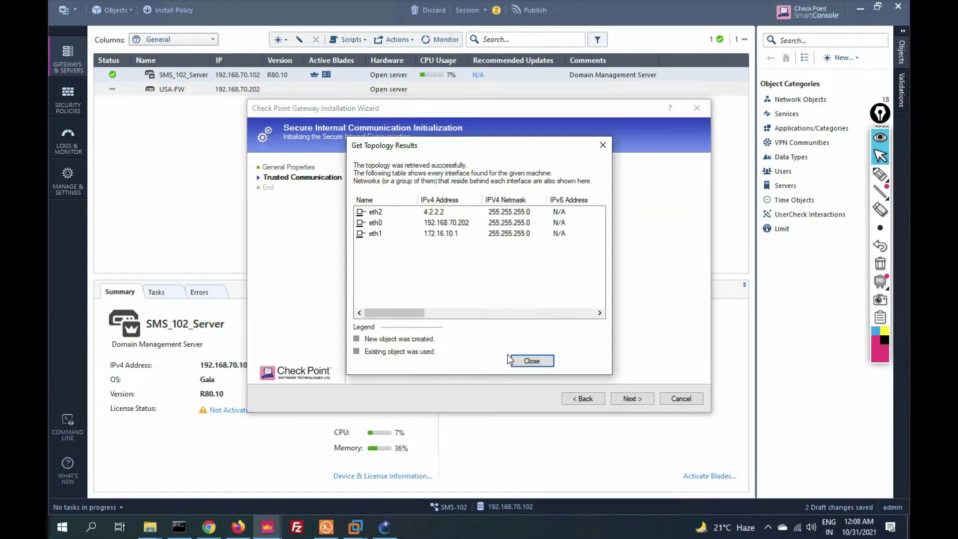
left_click(530, 363)
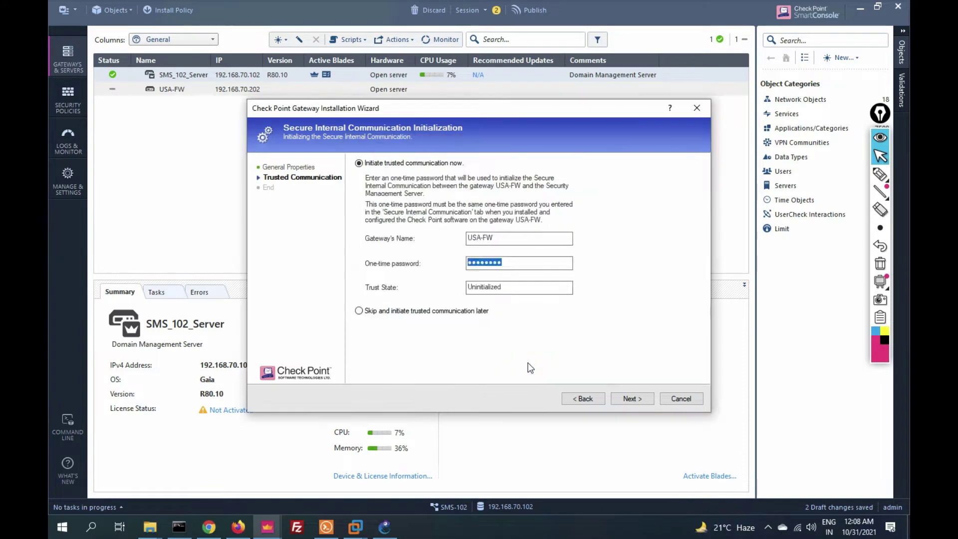
left_click(631, 399)
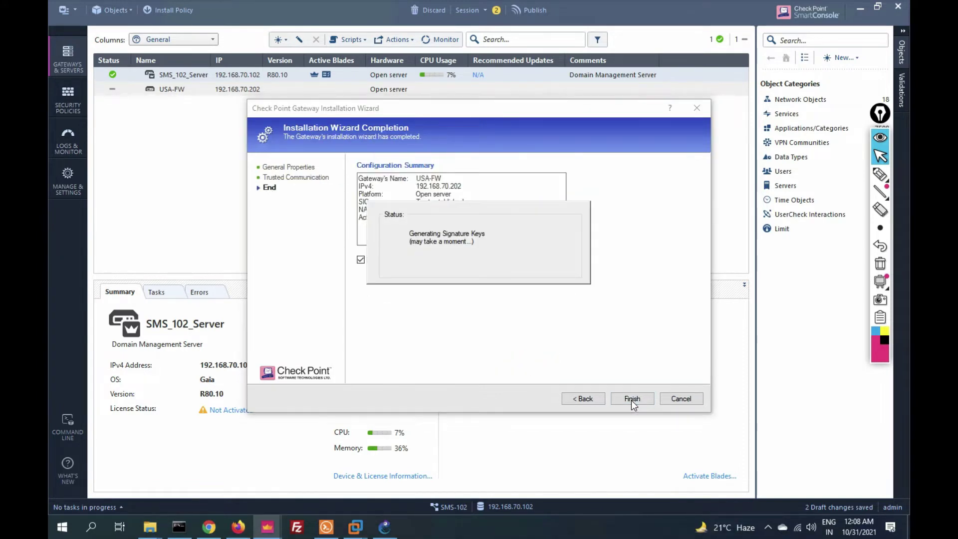
left_click(316, 83)
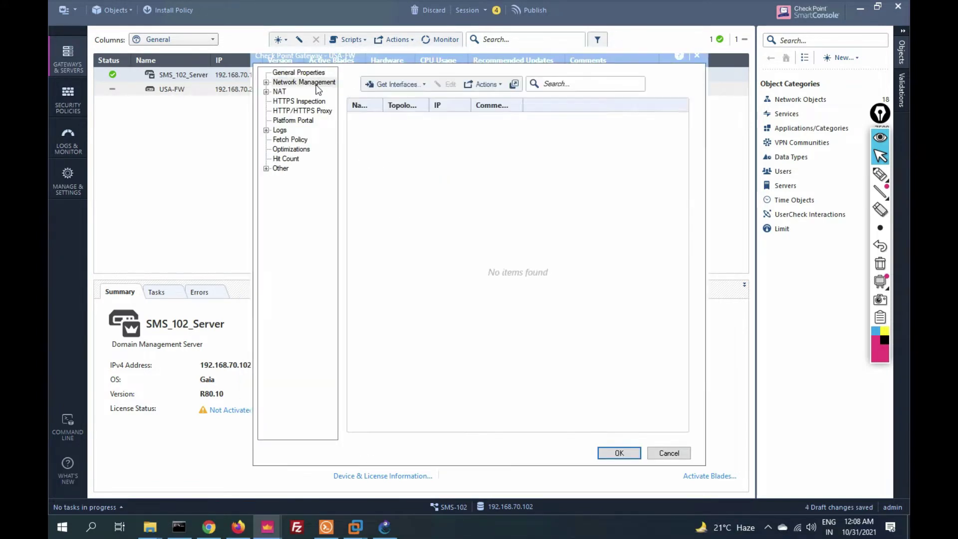
Step: Get USA-FW's interfaces with topology, accept them, and select the external eth2 (4.2.2.2)
left_click(406, 87)
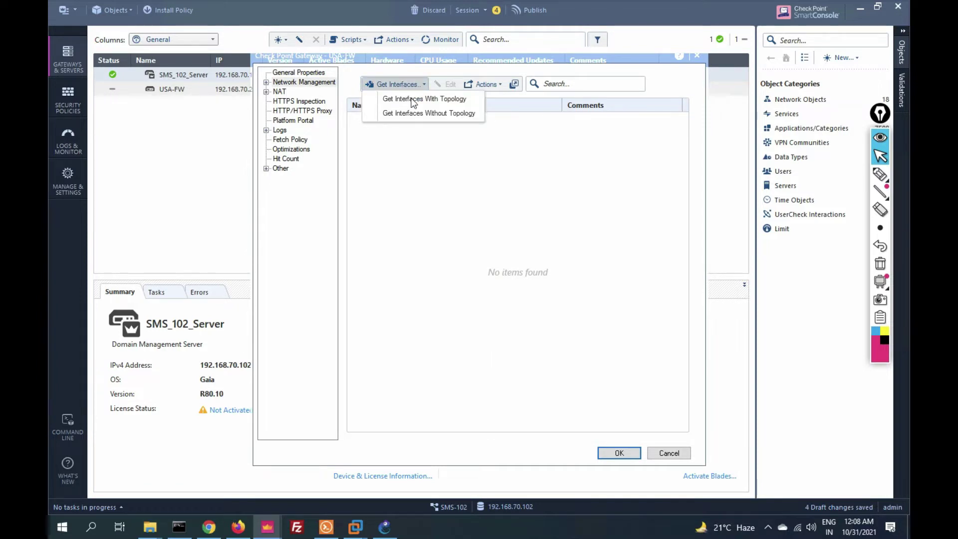
left_click(412, 98)
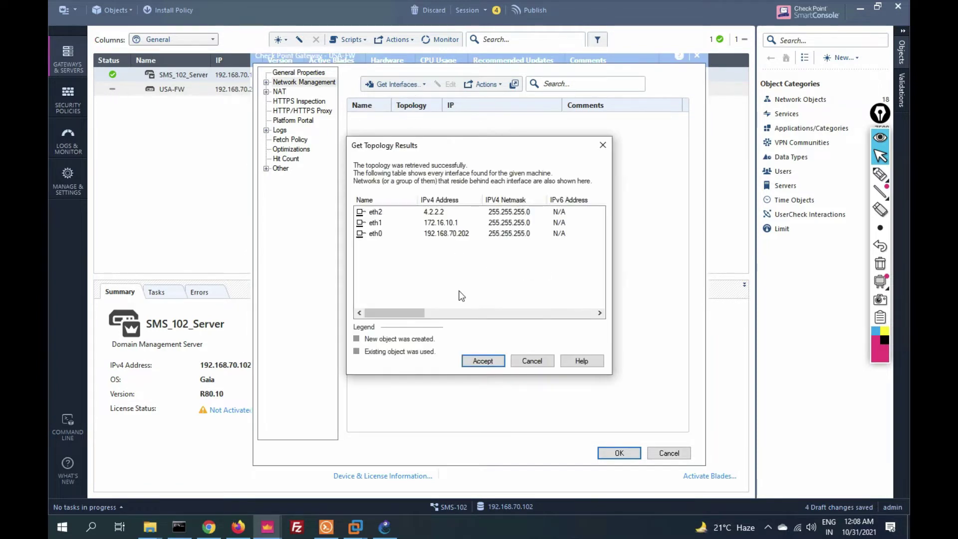
left_click(483, 361)
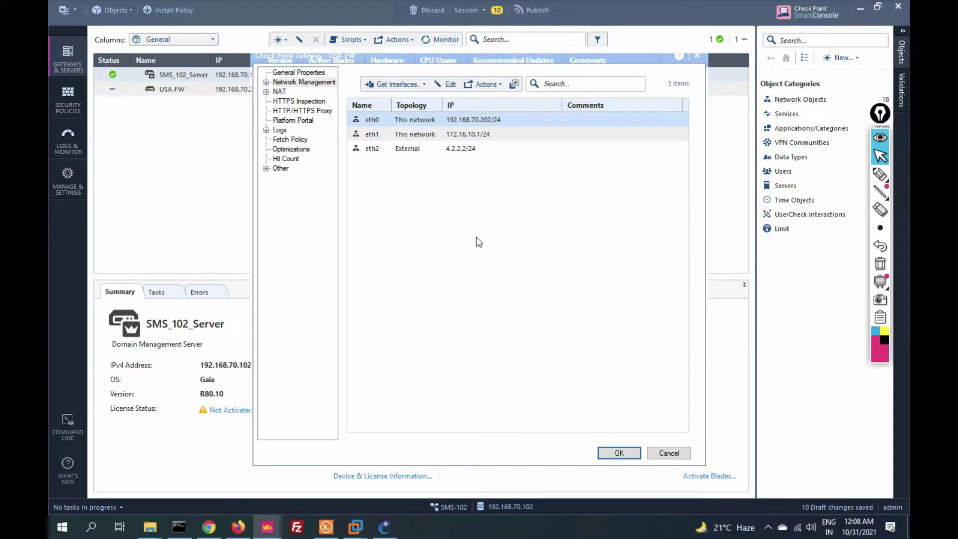
left_click(421, 153)
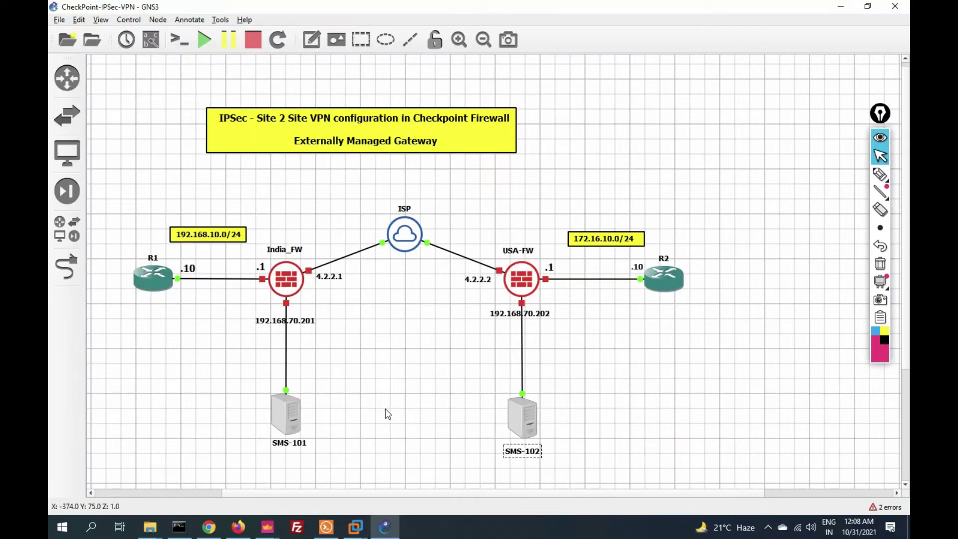
key("ctrl+shift+p")
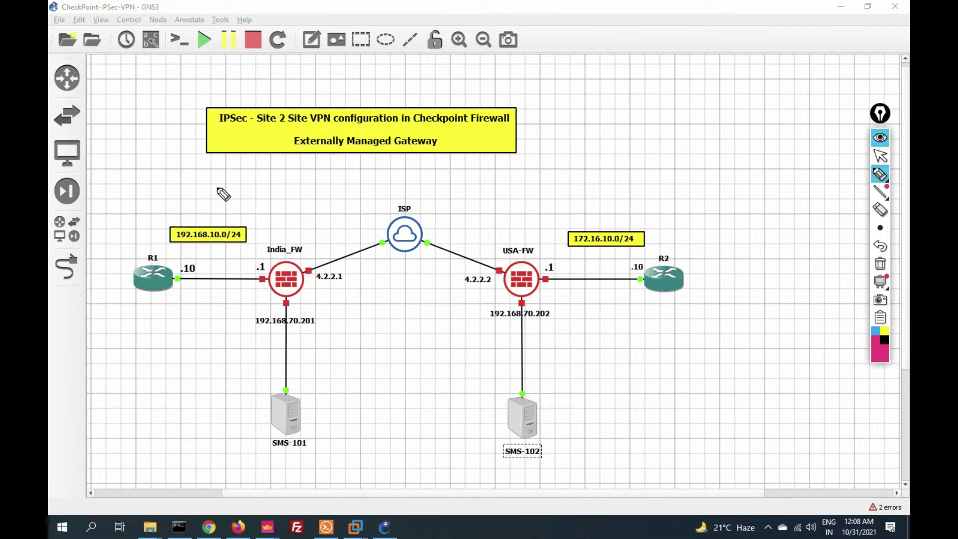
left_click_drag(149, 174, 214, 182)
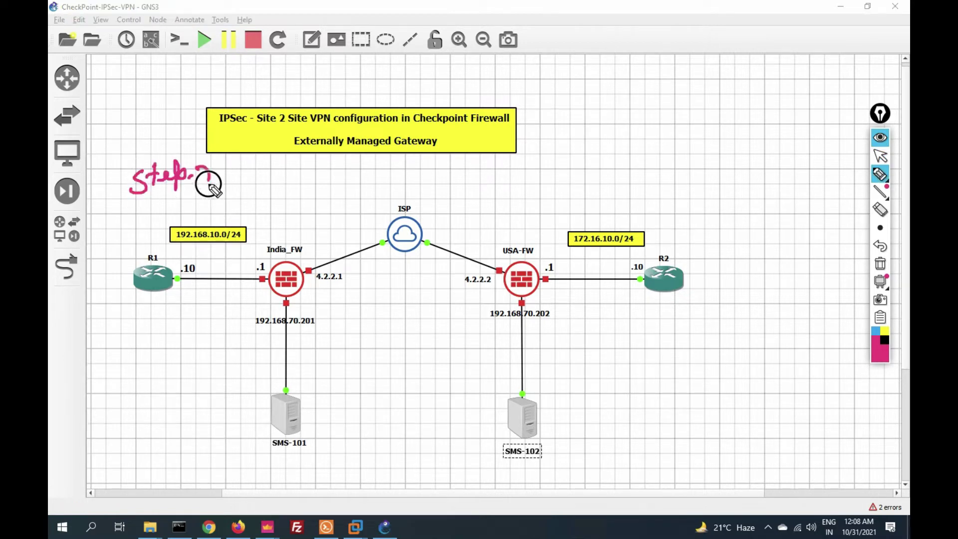
left_click_drag(160, 202, 221, 198)
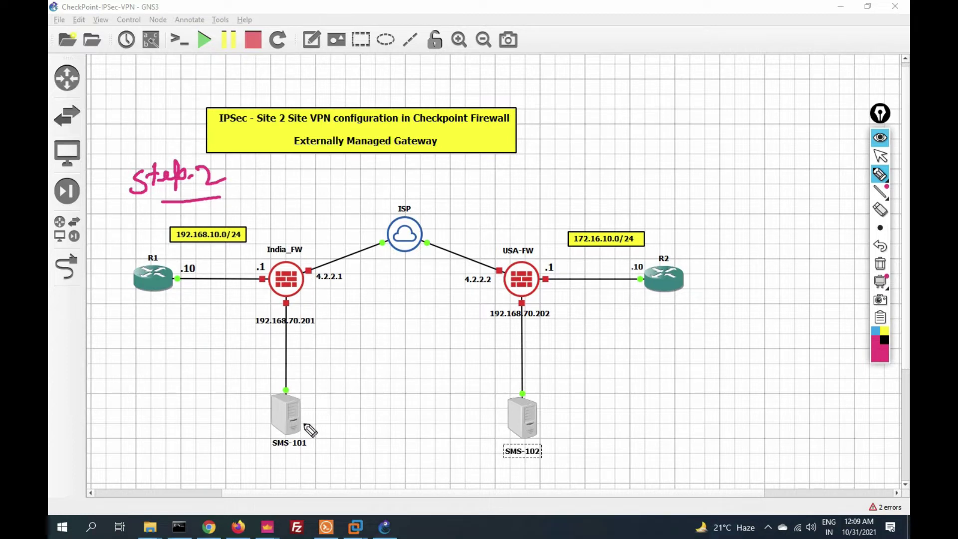
mouse_move(315, 396)
left_mouse_down()
mouse_move(284, 385)
mouse_move(331, 398)
mouse_move(327, 389)
left_mouse_up()
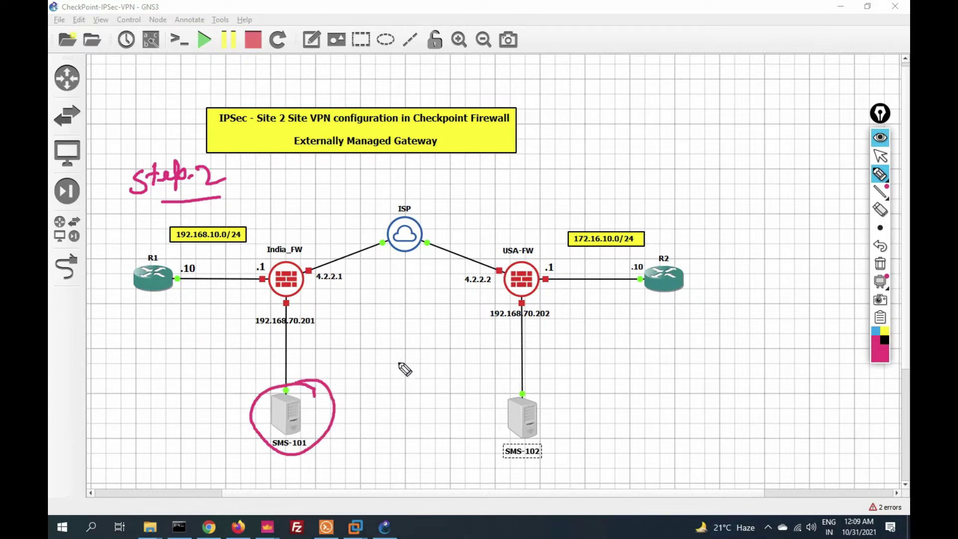
mouse_move(529, 254)
left_mouse_down()
mouse_move(514, 253)
mouse_move(488, 306)
mouse_move(539, 248)
mouse_move(505, 255)
left_mouse_up()
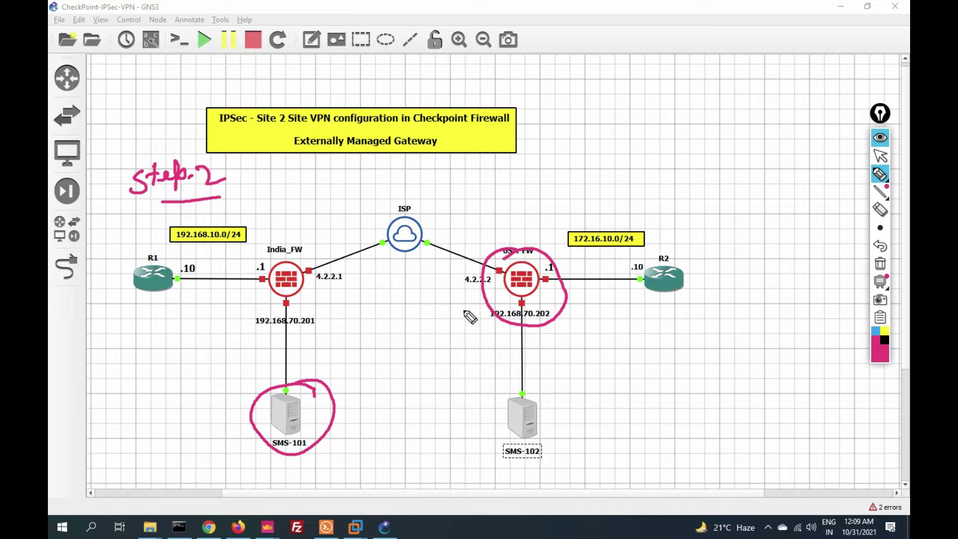
mouse_move(517, 370)
left_mouse_down()
mouse_move(499, 439)
mouse_move(522, 375)
left_mouse_up()
mouse_move(317, 254)
left_mouse_down()
mouse_move(260, 269)
mouse_move(337, 270)
mouse_move(302, 247)
left_mouse_up()
left_click_drag(334, 301, 458, 357)
left_click_drag(332, 309, 358, 287)
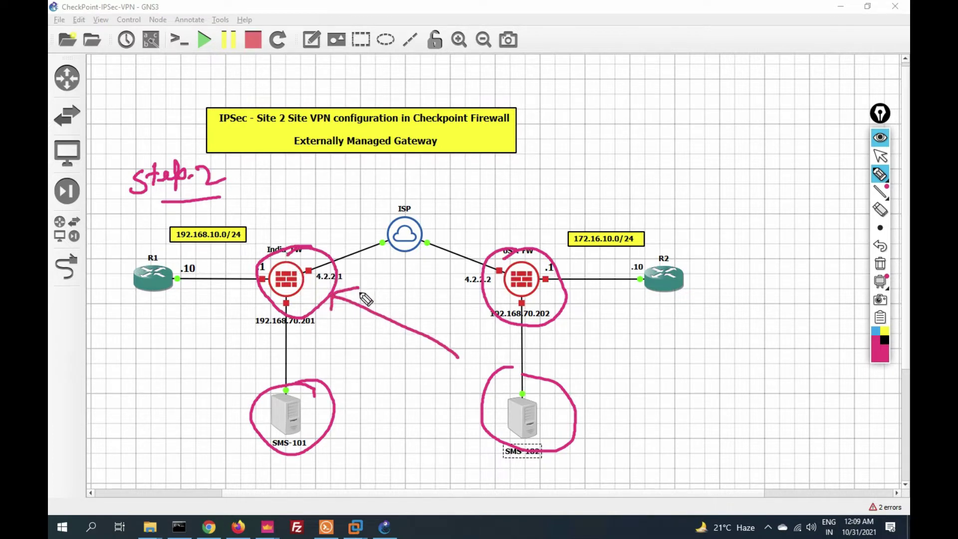
mouse_move(325, 389)
left_mouse_down()
mouse_move(428, 342)
mouse_move(479, 305)
left_mouse_up()
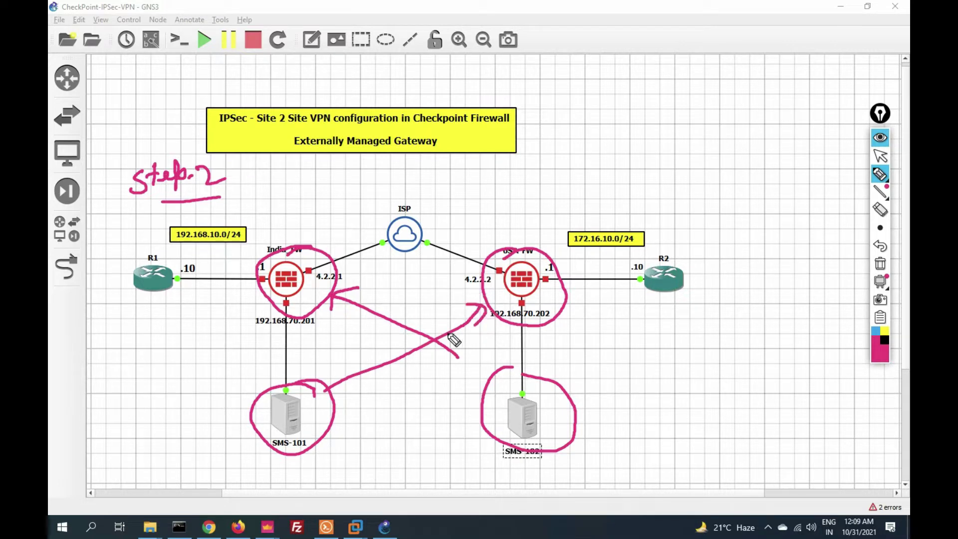
key("Delete")
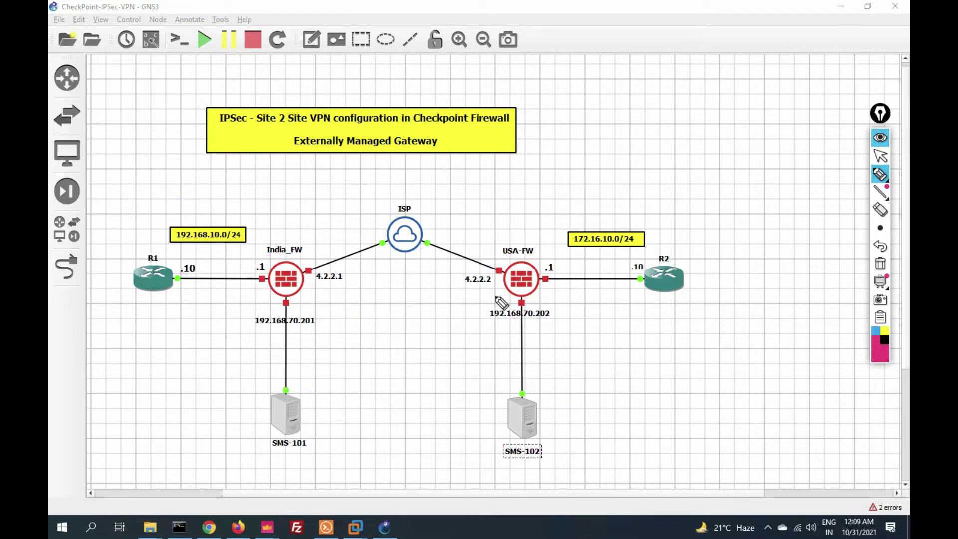
Step: Ink lines linking the firewalls to SMS-101 and SMS-102, circling USA-FW and its 4.2.2.2 address
left_click(506, 289)
mouse_move(506, 289)
left_mouse_down()
mouse_move(402, 367)
mouse_move(506, 285)
mouse_move(503, 297)
left_mouse_up()
left_click(397, 371)
mouse_move(399, 369)
left_mouse_down()
mouse_move(333, 399)
mouse_move(349, 415)
left_mouse_up()
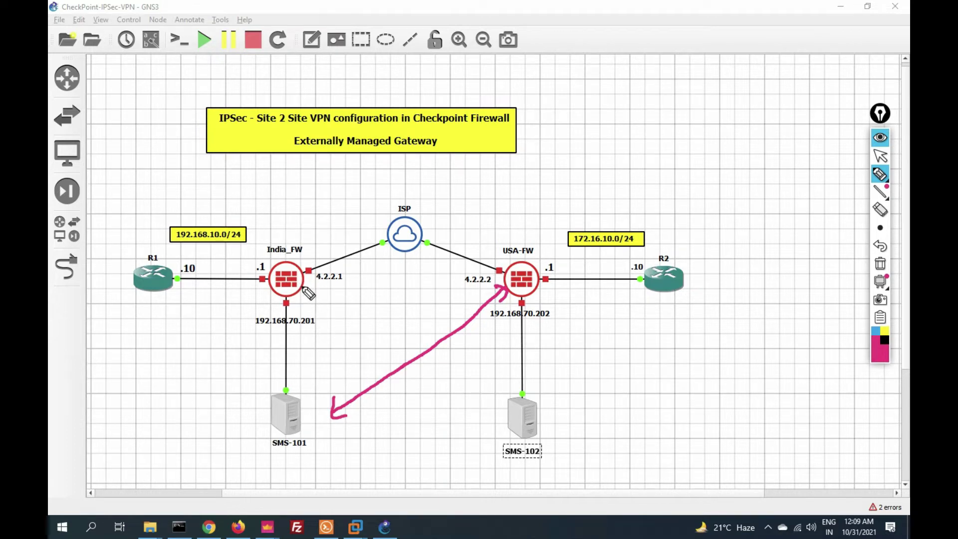
mouse_move(303, 289)
left_mouse_down()
mouse_move(339, 327)
mouse_move(456, 377)
mouse_move(488, 401)
mouse_move(478, 397)
left_mouse_up()
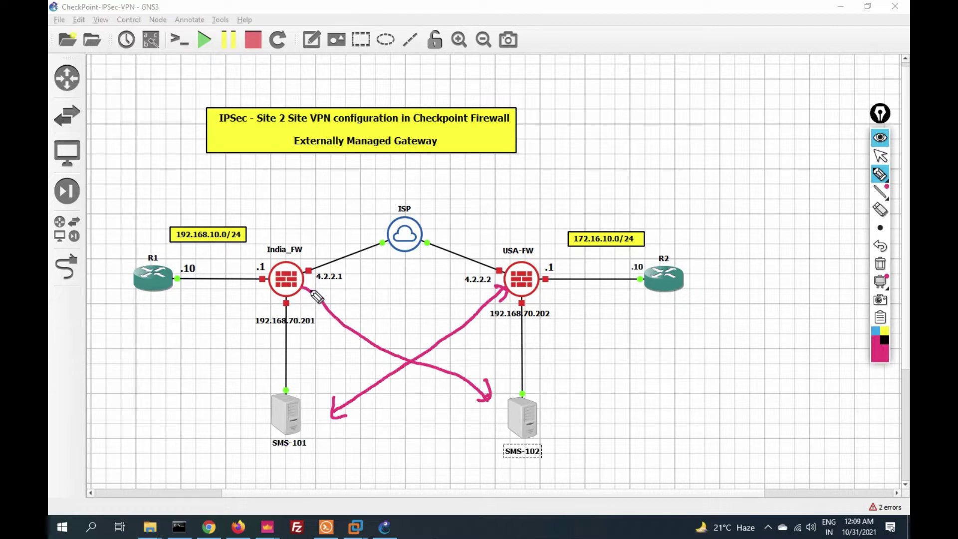
left_click_drag(313, 291, 328, 295)
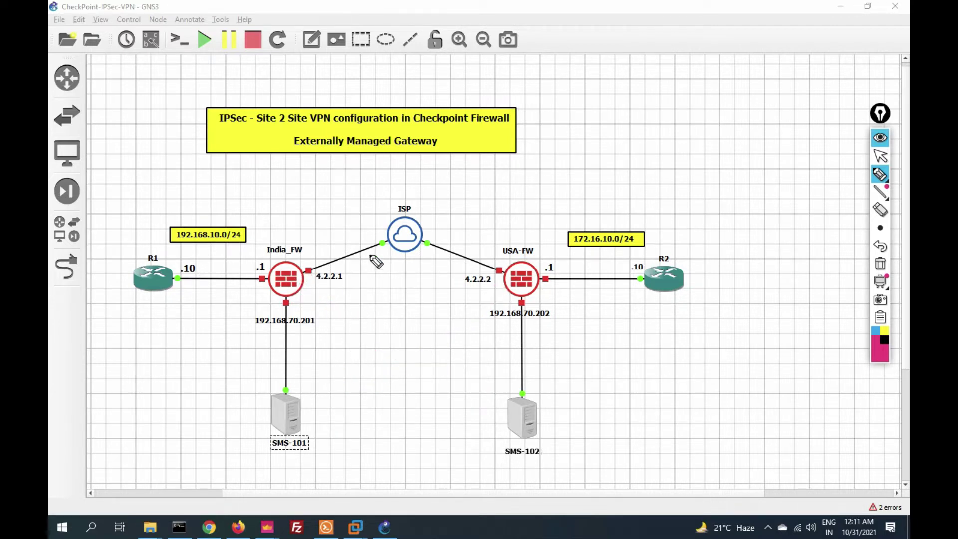
mouse_move(499, 299)
left_mouse_down()
mouse_move(507, 302)
mouse_move(510, 250)
mouse_move(496, 288)
mouse_move(406, 381)
mouse_move(369, 397)
mouse_move(382, 421)
left_mouse_up()
mouse_move(455, 295)
left_mouse_down()
mouse_move(496, 287)
mouse_move(492, 256)
mouse_move(451, 293)
mouse_move(452, 269)
mouse_move(494, 300)
mouse_move(478, 286)
left_mouse_up()
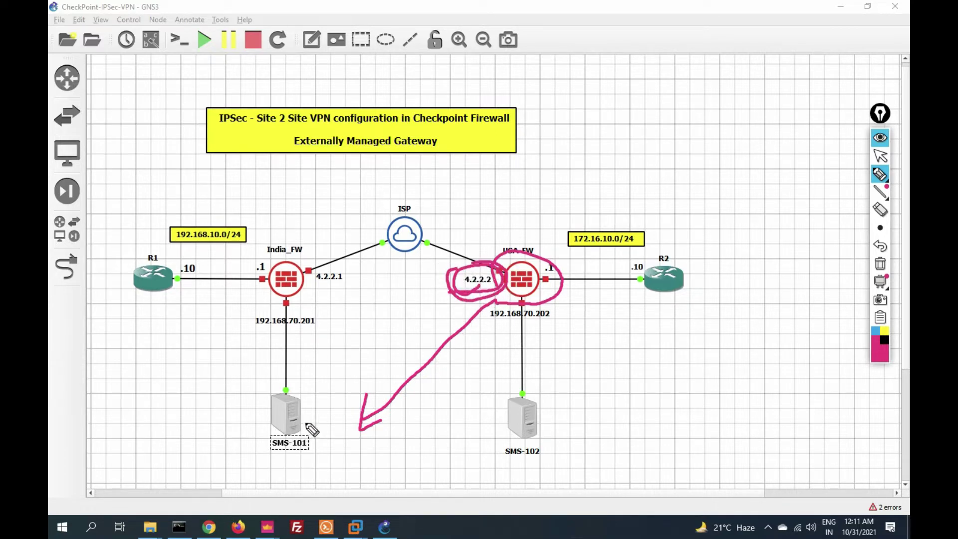
left_click_drag(312, 414, 329, 406)
left_click_drag(516, 374, 493, 383)
mouse_move(488, 329)
left_mouse_down()
mouse_move(555, 314)
mouse_move(487, 322)
mouse_move(531, 332)
left_mouse_up()
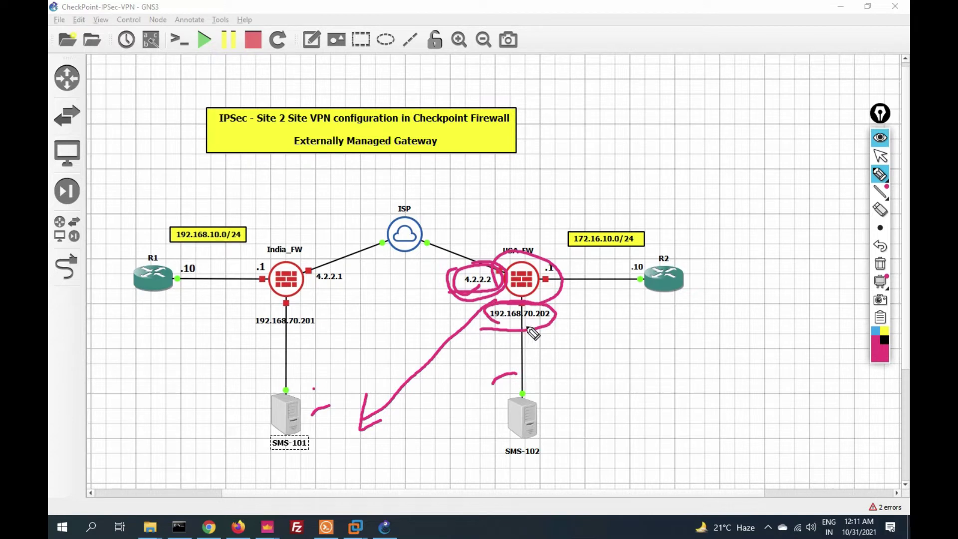
Step: Erase the ink, recircle 4.2.2.2, underline USA-FW, and leave pen mode
left_click(880, 263)
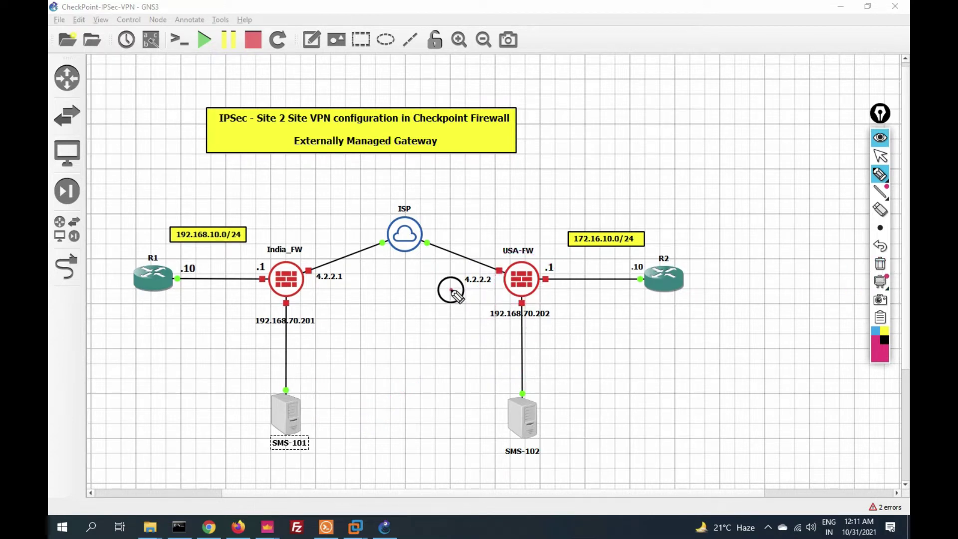
mouse_move(447, 291)
left_mouse_down()
mouse_move(511, 282)
mouse_move(499, 270)
mouse_move(459, 283)
left_mouse_up()
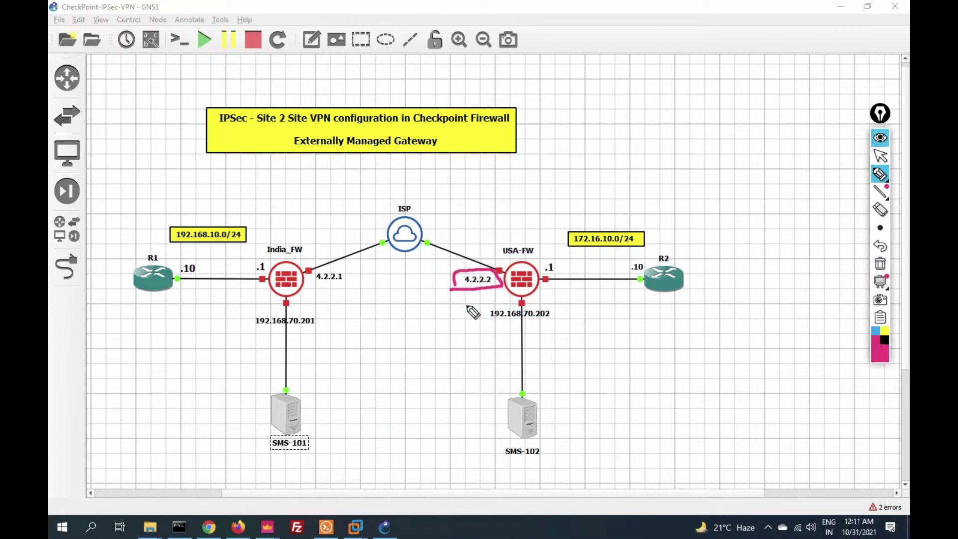
left_click_drag(519, 298, 498, 300)
left_click(881, 155)
Step: In the SMS_101 console, open New > More > Network Object > Gateways and Servers to reveal Externally Managed VPN Gateway
left_click(267, 526)
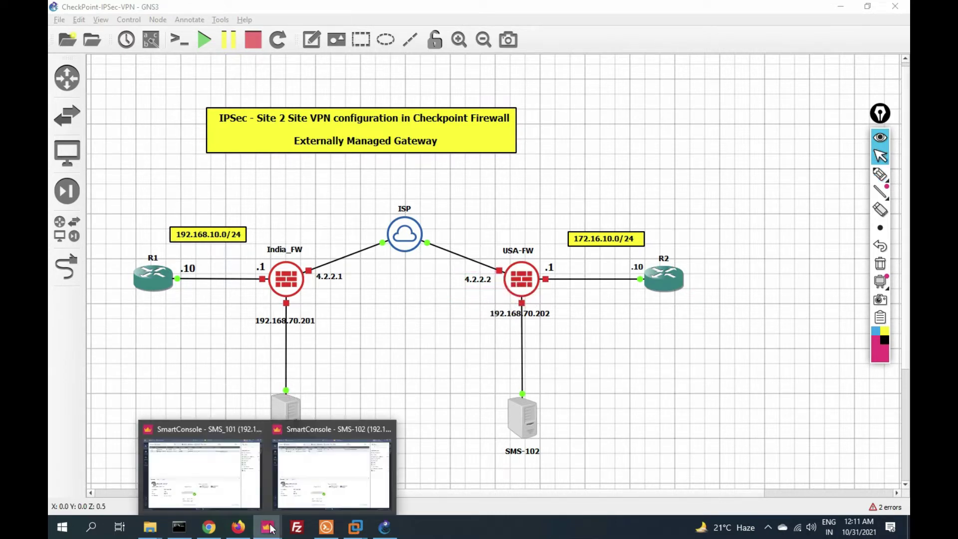
left_click(185, 467)
left_click(843, 61)
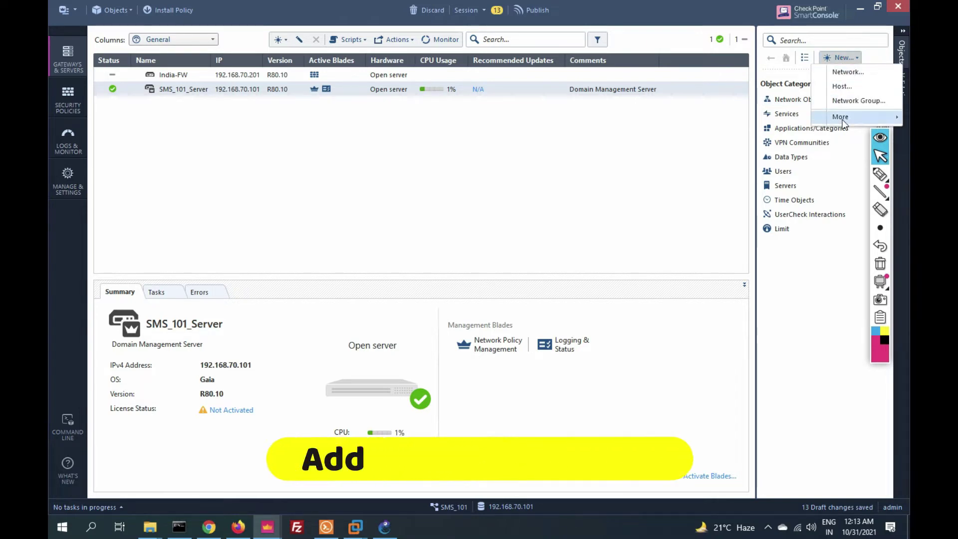
mouse_move(843, 120)
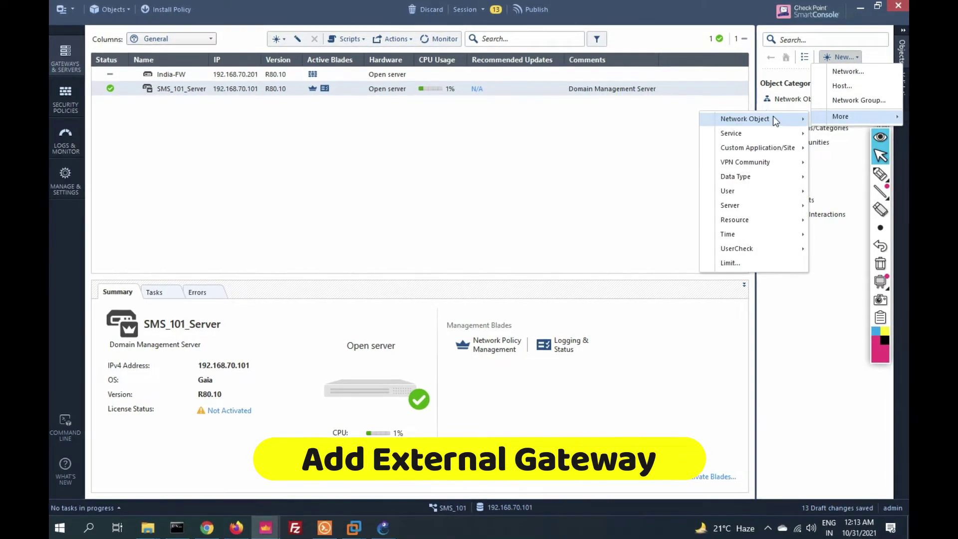
mouse_move(763, 120)
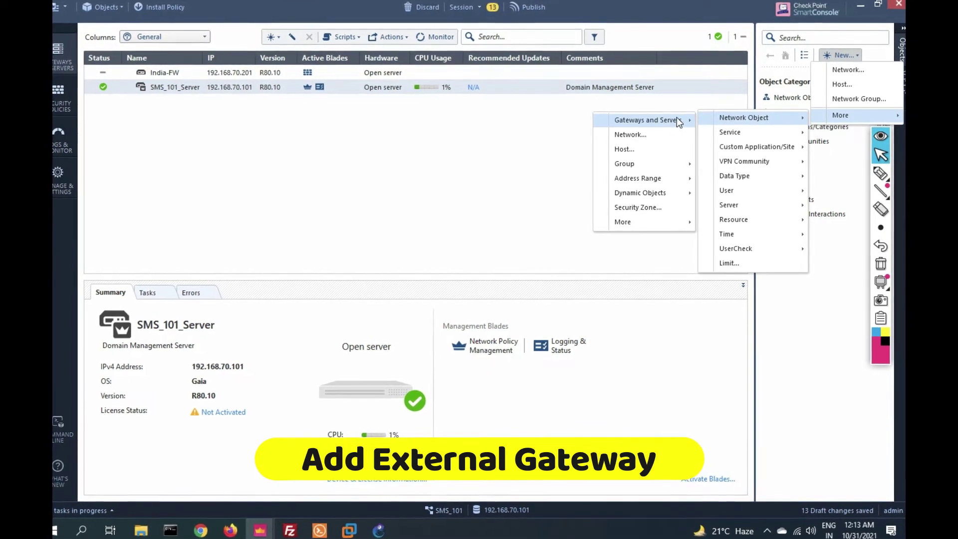
mouse_move(678, 121)
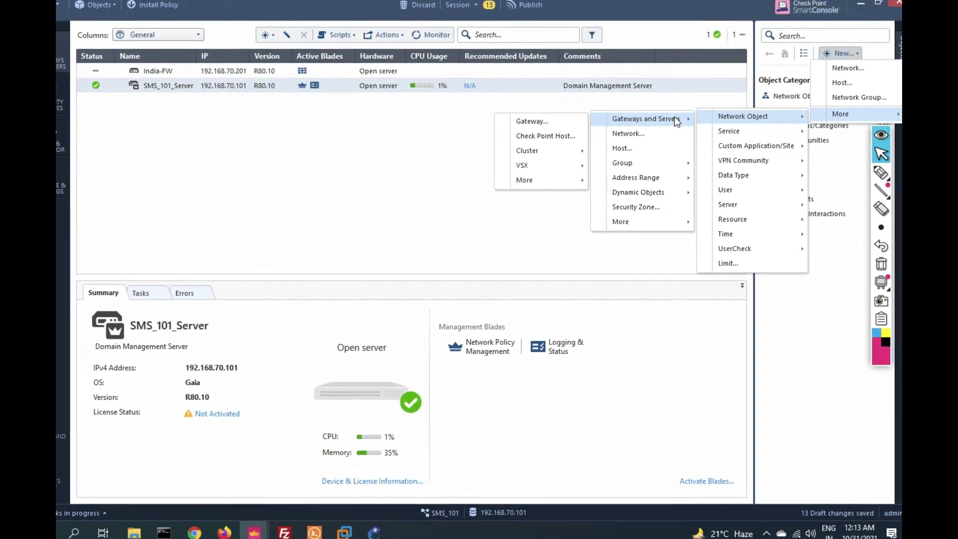
mouse_move(542, 184)
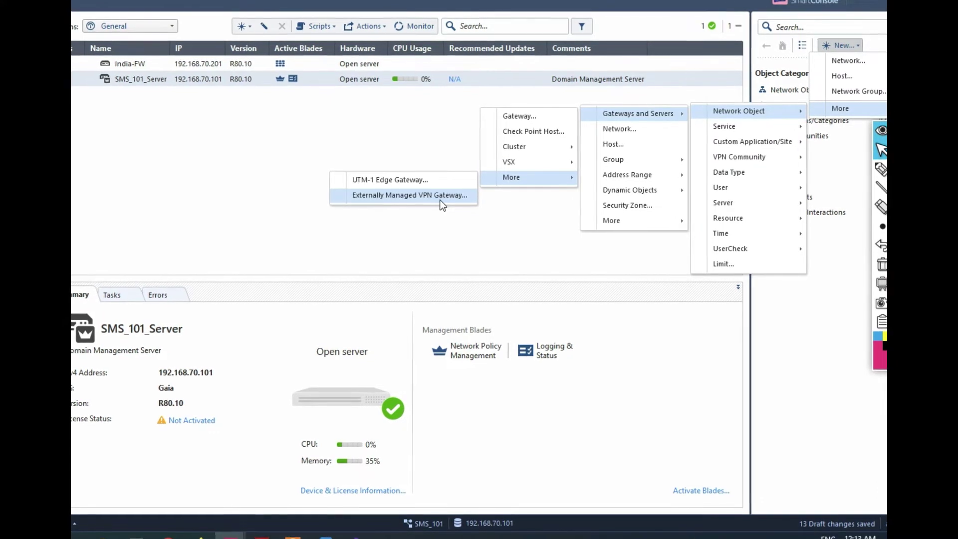
Step: Create externally managed gateway USA-FW-102 at 4.2.2.2 with Firewall and IPsec VPN blades enabled
left_click(437, 199)
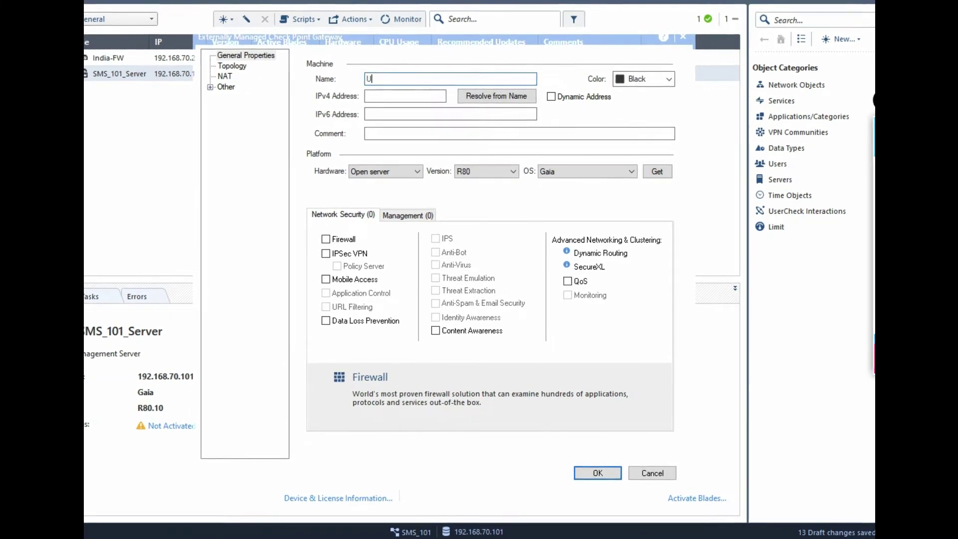
type("USA")
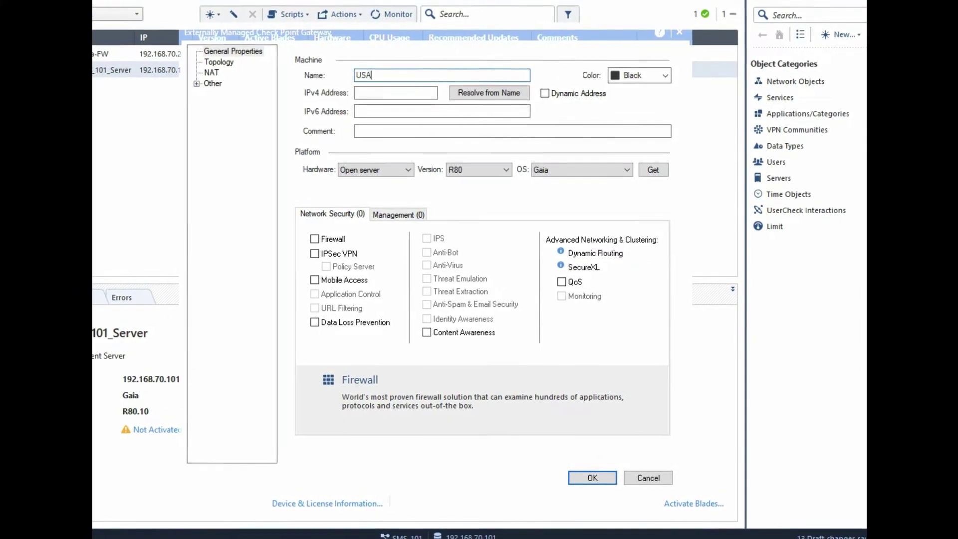
type("-FW-102")
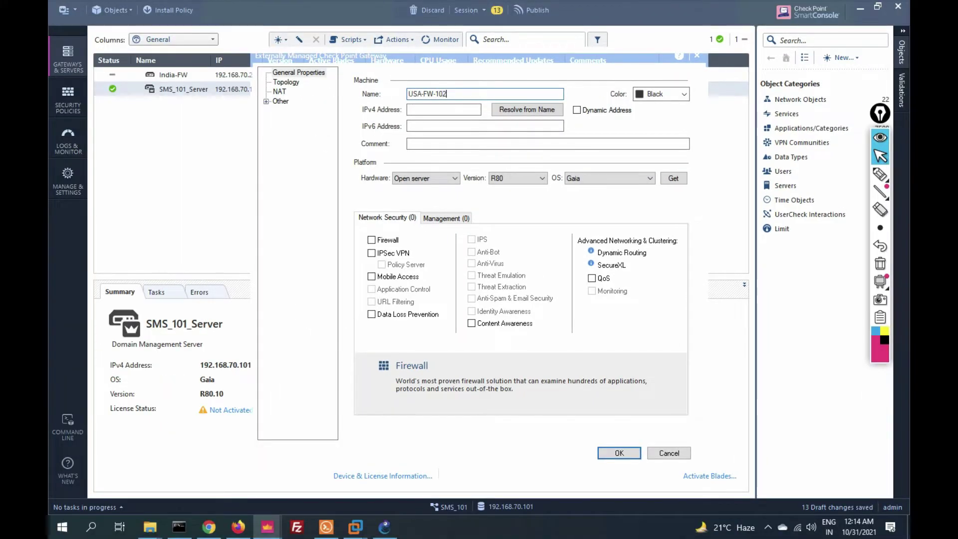
left_click(429, 109)
type("4.2.2.2")
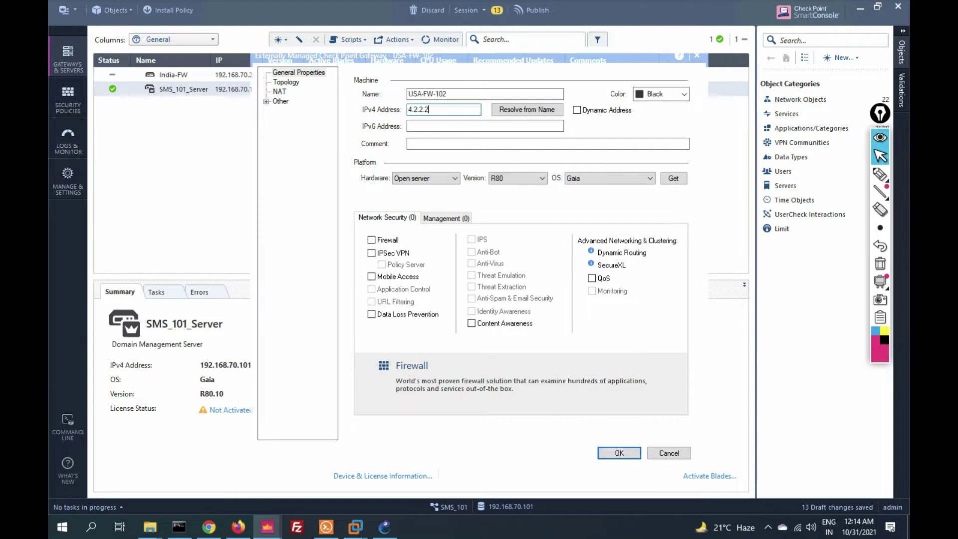
left_click(371, 240)
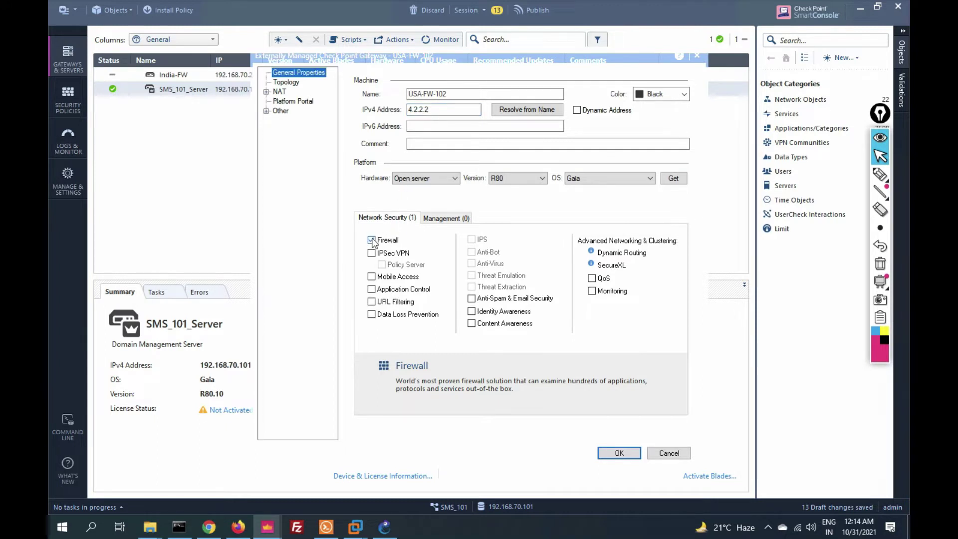
left_click(371, 253)
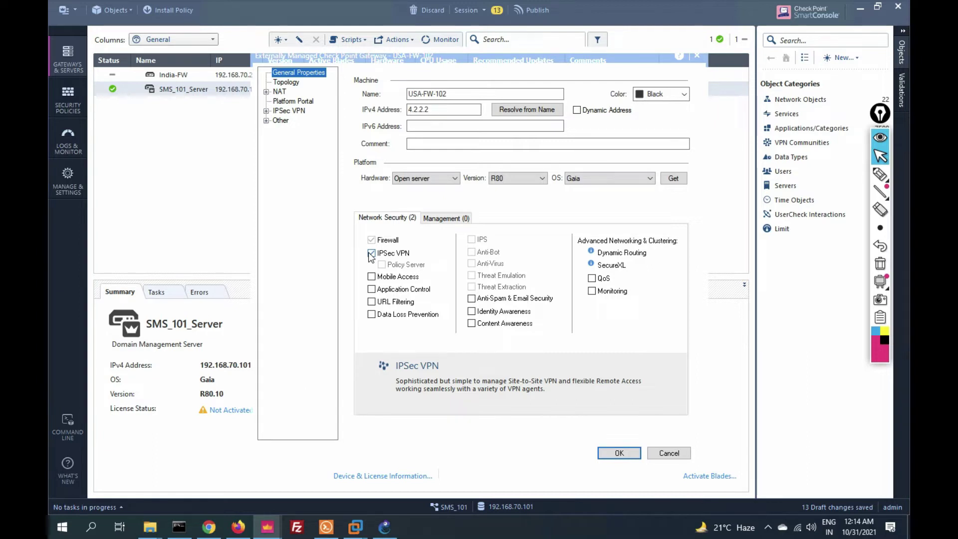
left_click(615, 453)
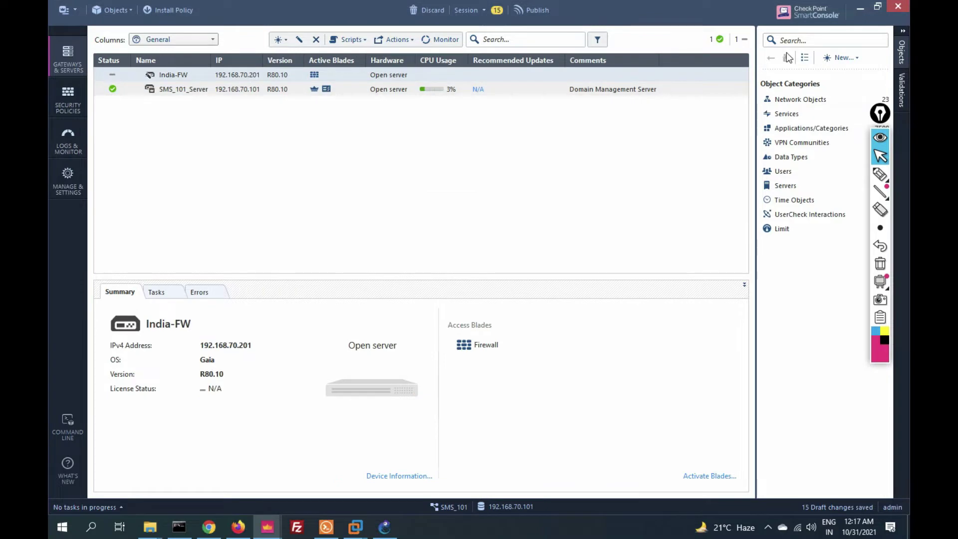
Step: Show the gateways and servers list and select USA-FW-102 to view its details
left_click(804, 103)
left_click(790, 102)
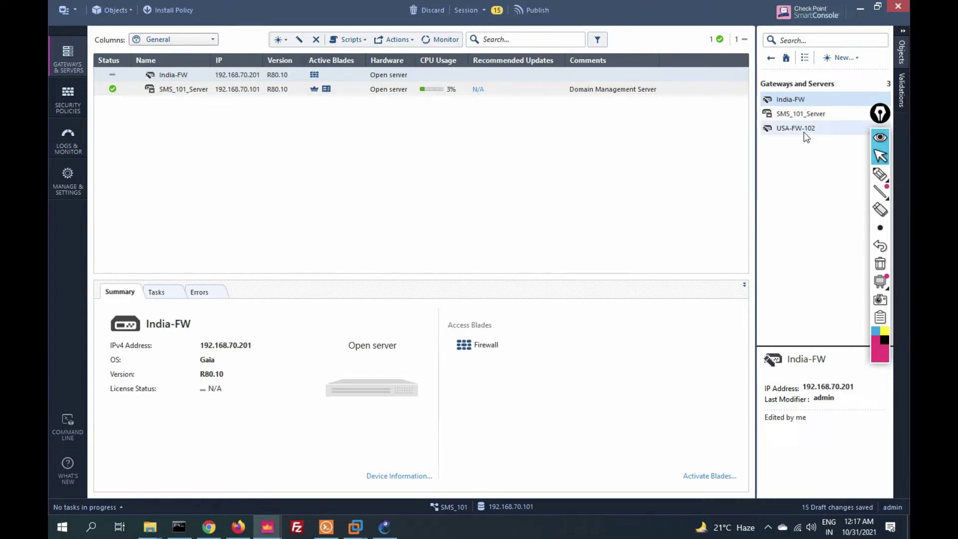
left_click(805, 131)
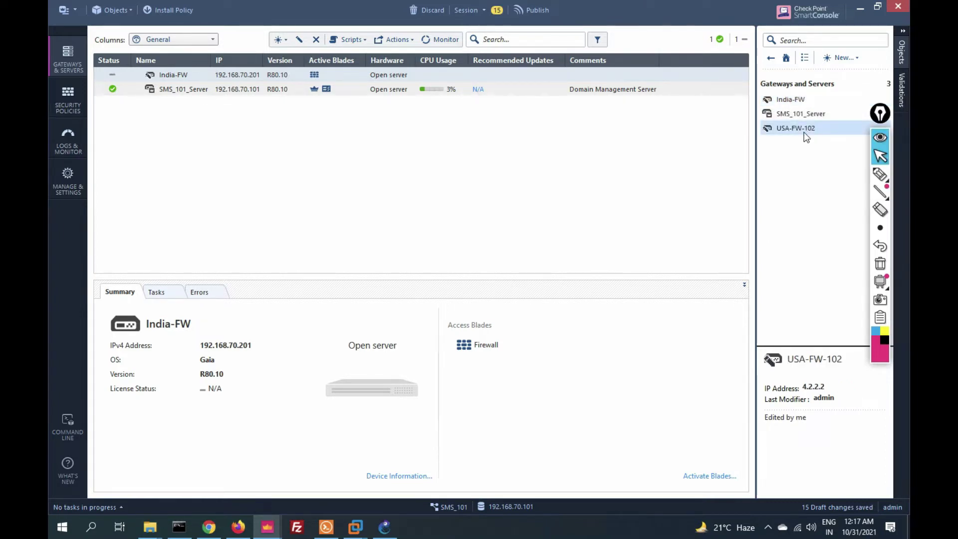
Step: Review the India_FW and SMS-102 nodes on the GNS3 topology, then bring up the SMS-102 console
key("alt+Tab")
left_click_drag(253, 244, 320, 310)
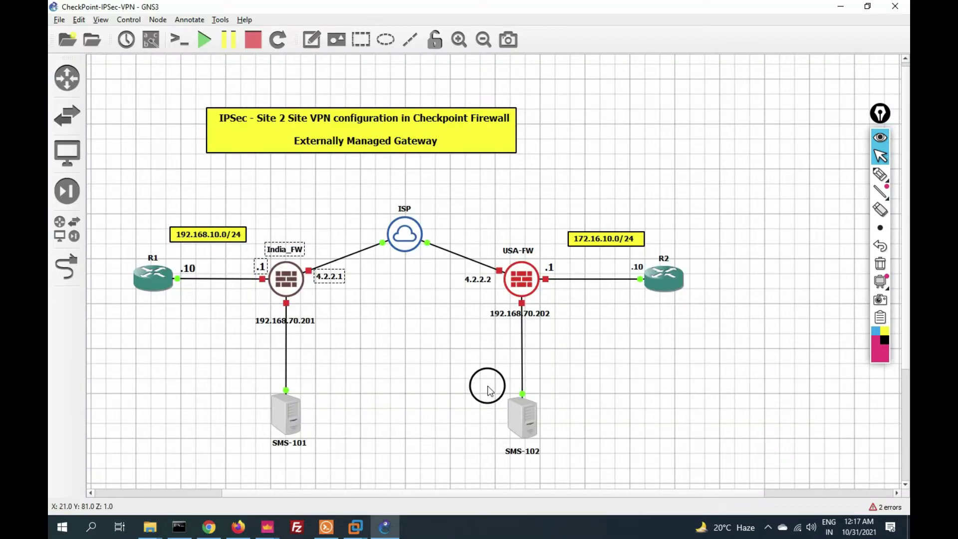
left_click_drag(488, 386, 560, 469)
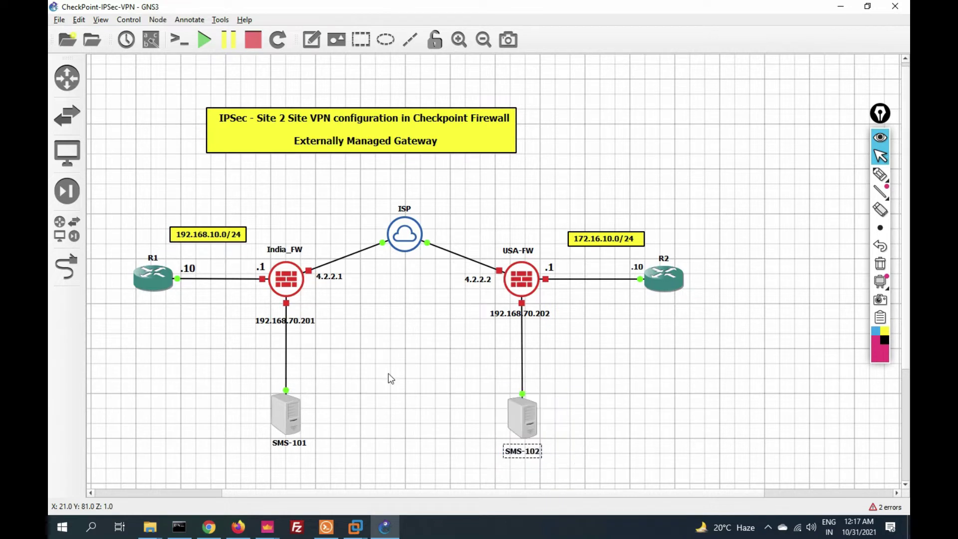
left_click(267, 527)
left_click(329, 483)
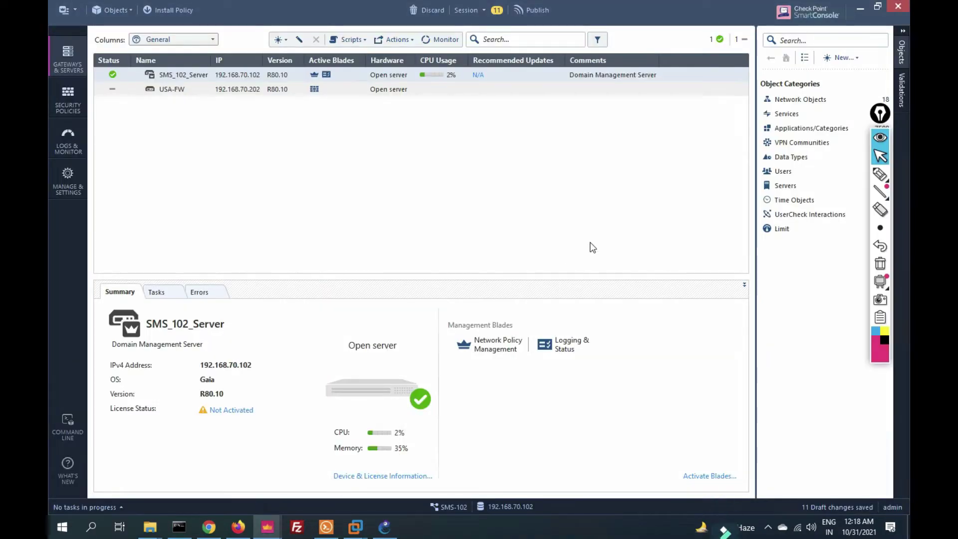
Step: Create externally managed gateway India-FW-201 at 4.2.2.1 with Firewall and IPsec VPN enabled
left_click(839, 58)
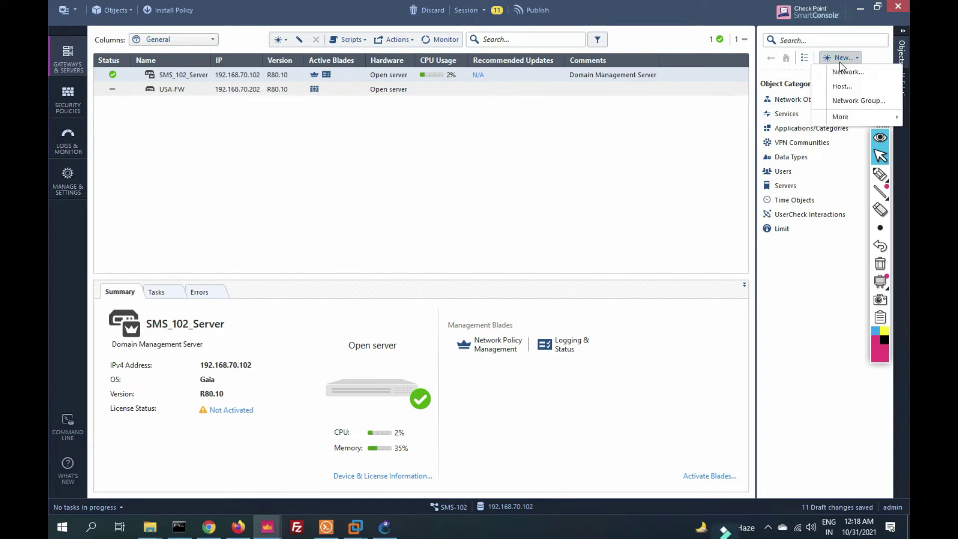
mouse_move(849, 116)
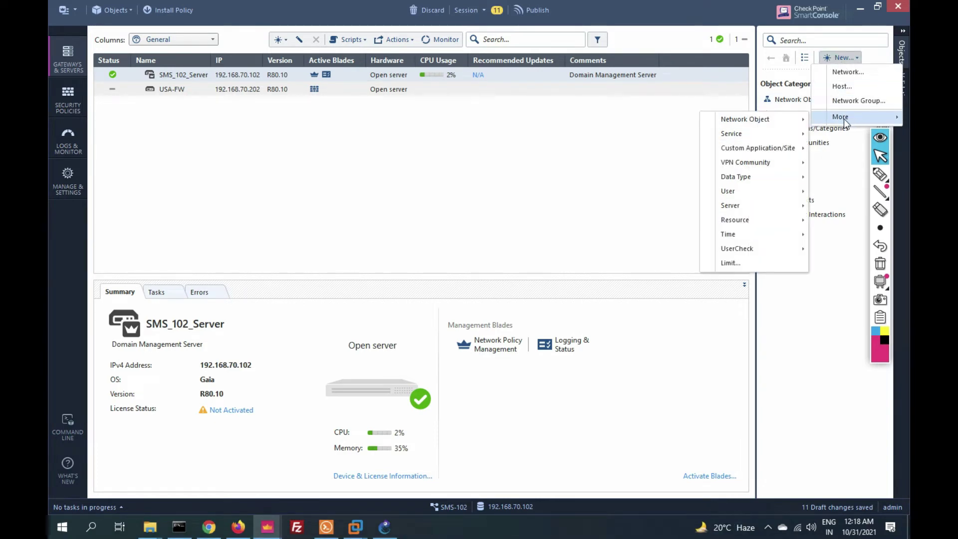
mouse_move(798, 124)
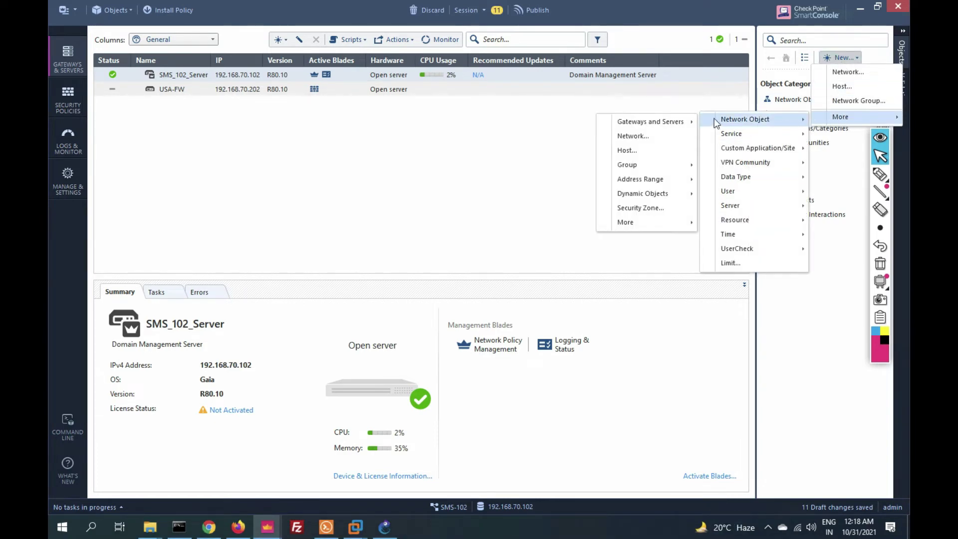
mouse_move(684, 120)
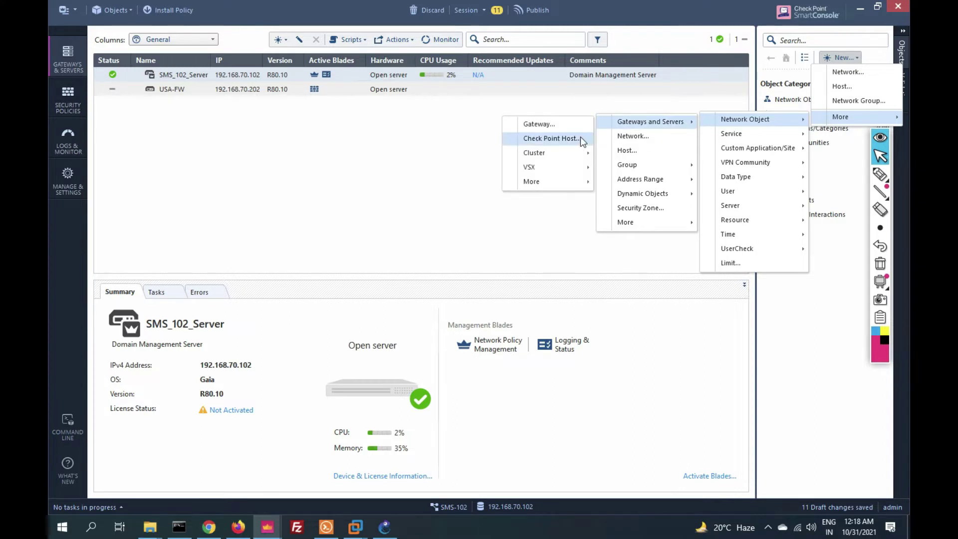
mouse_move(556, 184)
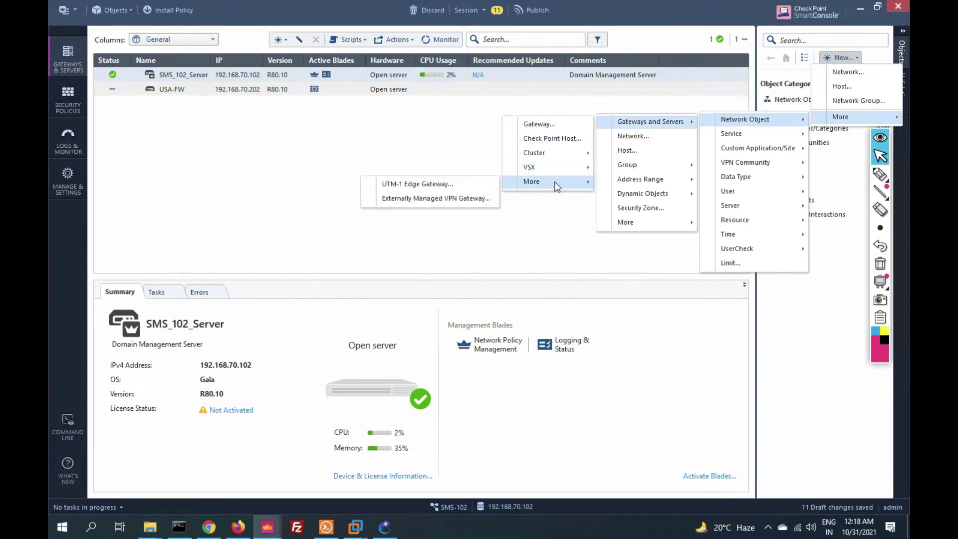
left_click(452, 198)
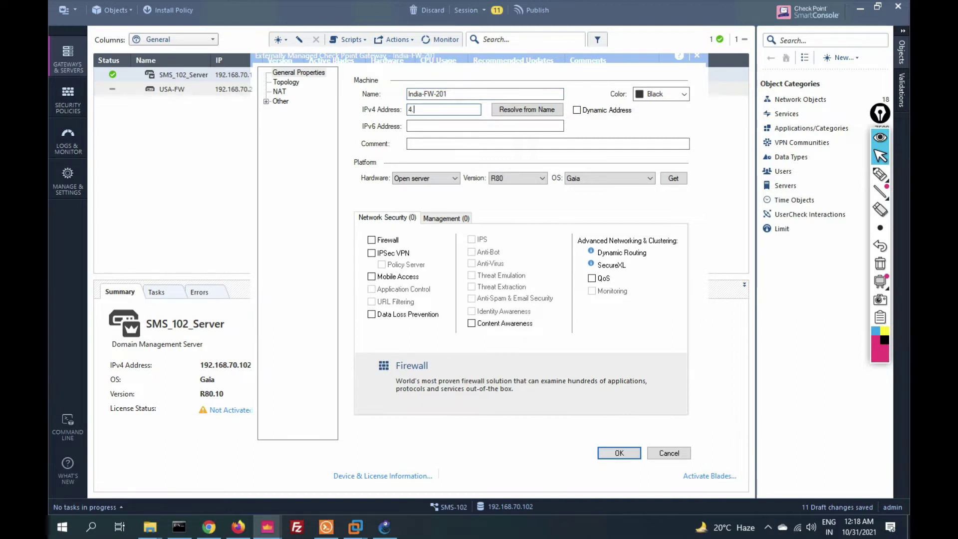
type(".2.2.1")
left_click(371, 240)
left_click(371, 253)
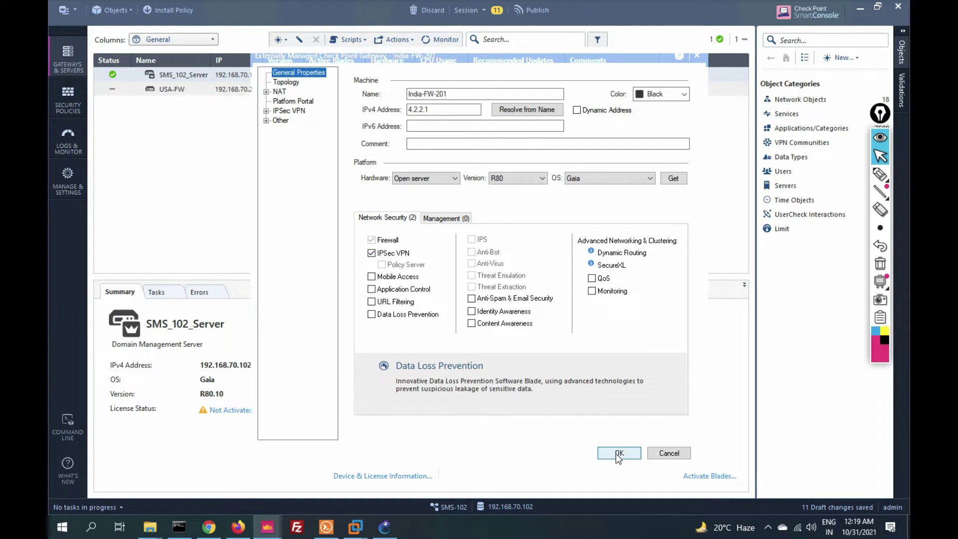
Step: Check the gateways and servers list, then switch back to the SMS_101 console
left_click(817, 101)
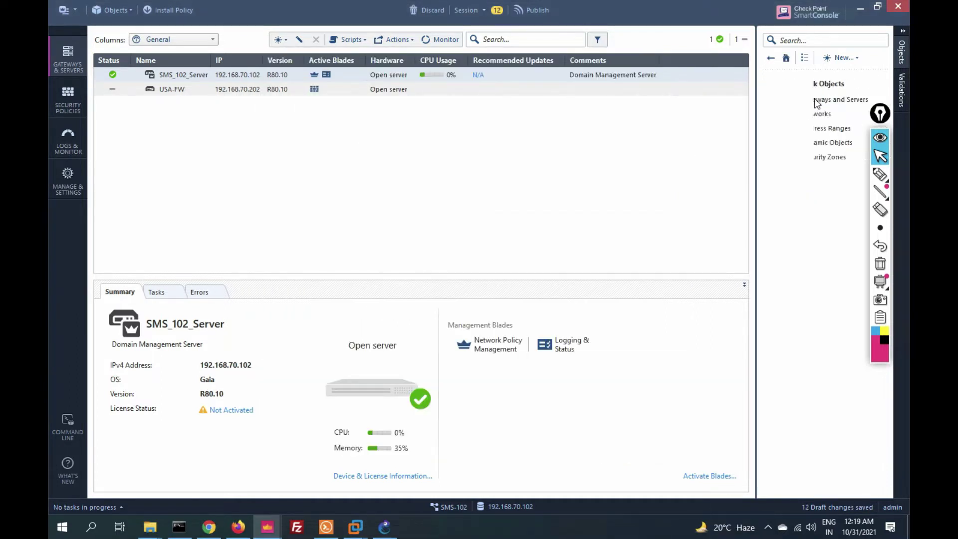
left_click(815, 100)
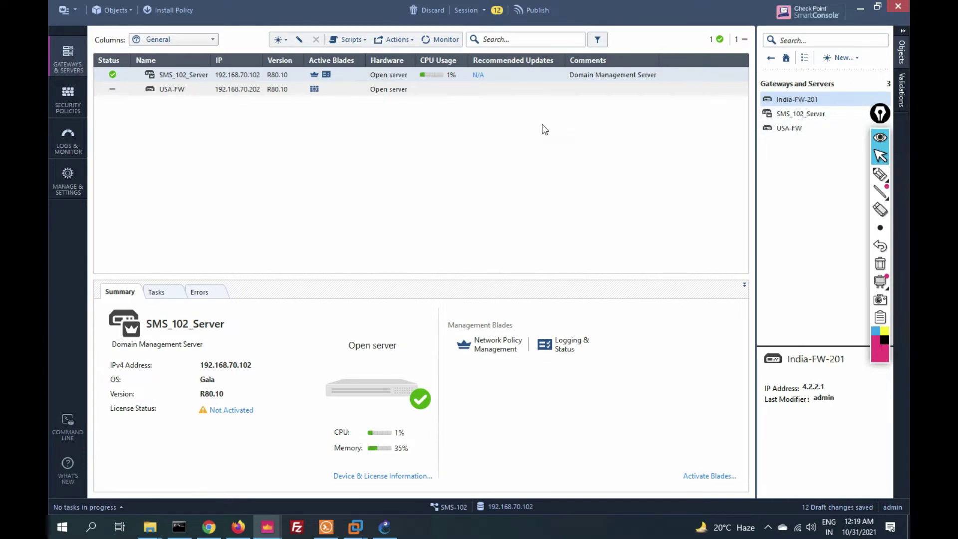
key("alt+Tab")
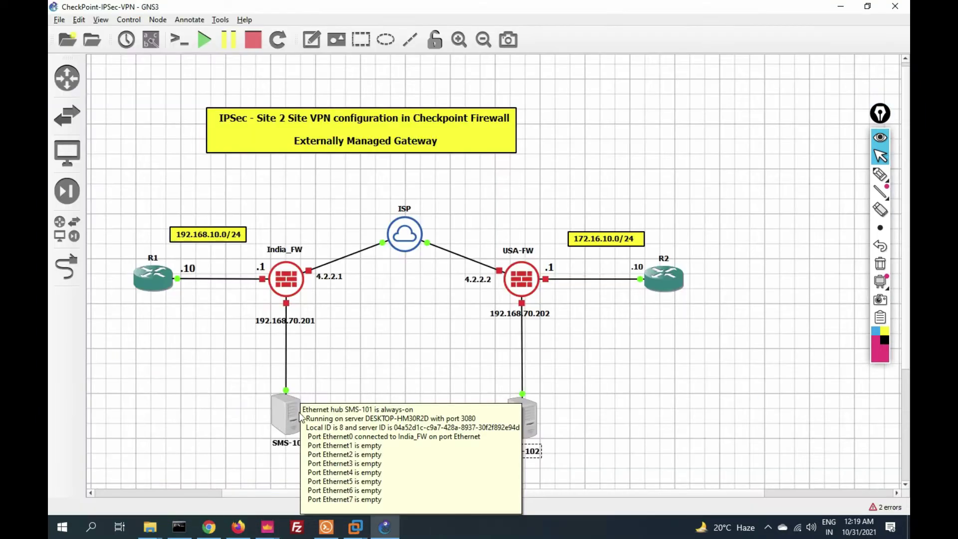
mouse_move(268, 527)
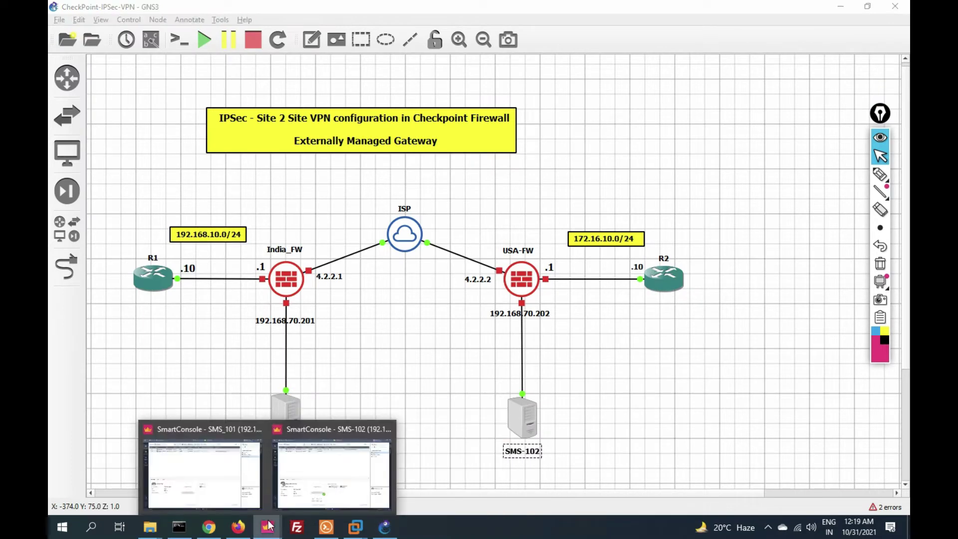
left_click(245, 475)
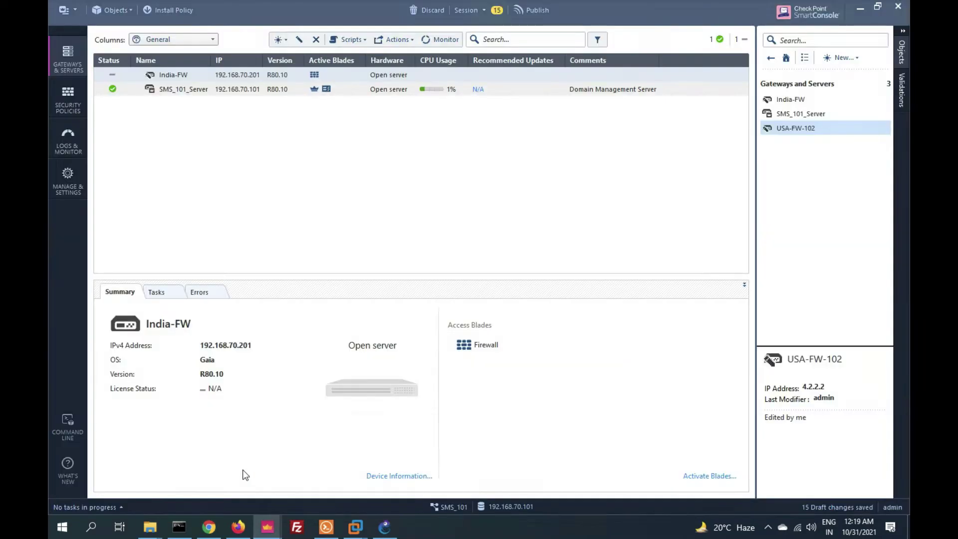
Step: Enable the IPsec VPN blade on India-FW in SMS_101 and save it
double_click(185, 74)
left_click(372, 272)
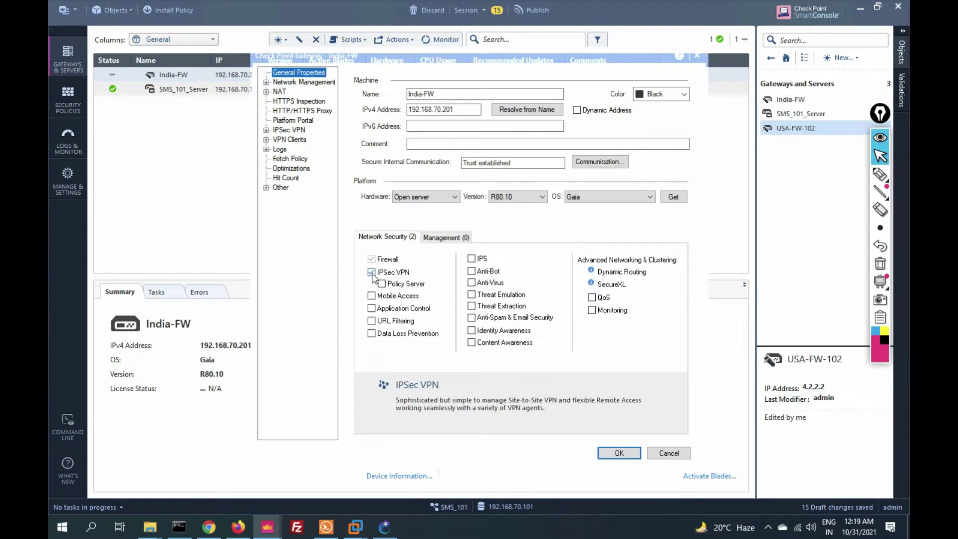
left_click(618, 453)
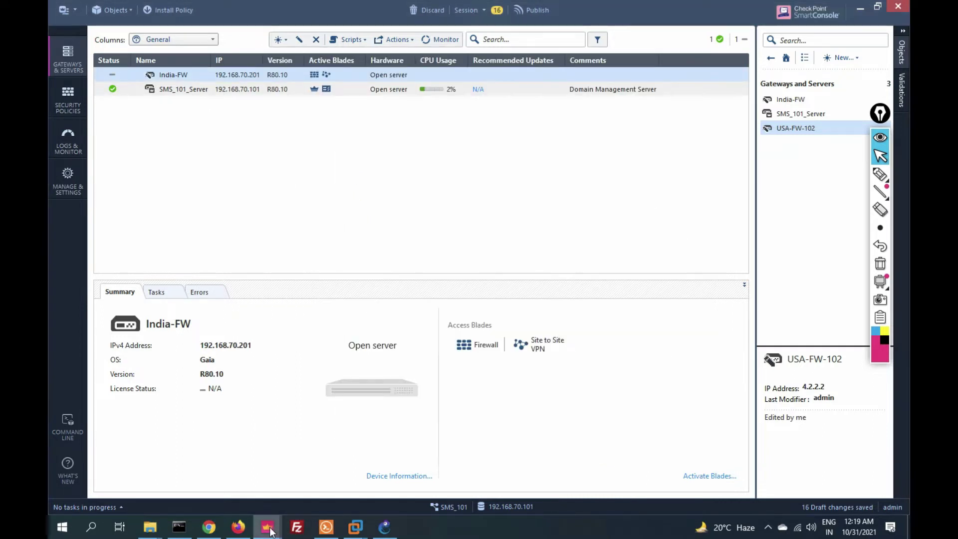
Step: In the SMS-102 console, enable the IPsec VPN blade on USA-FW and save it
mouse_move(269, 530)
left_click(336, 483)
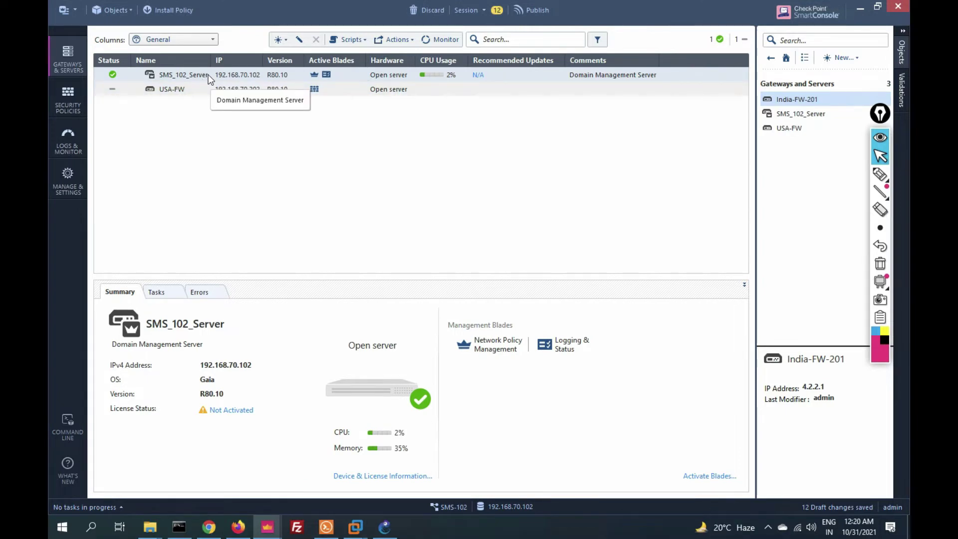
double_click(172, 88)
left_click(371, 272)
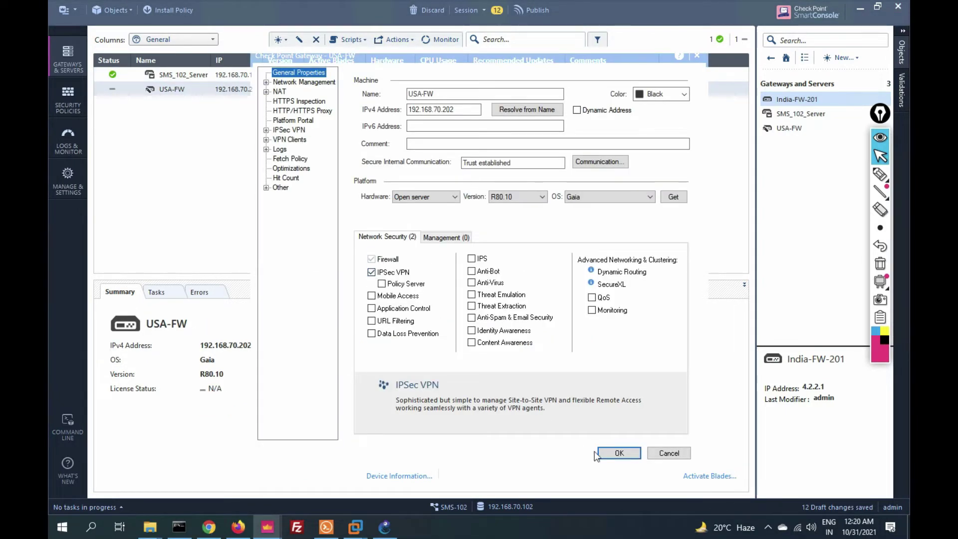
left_click(611, 453)
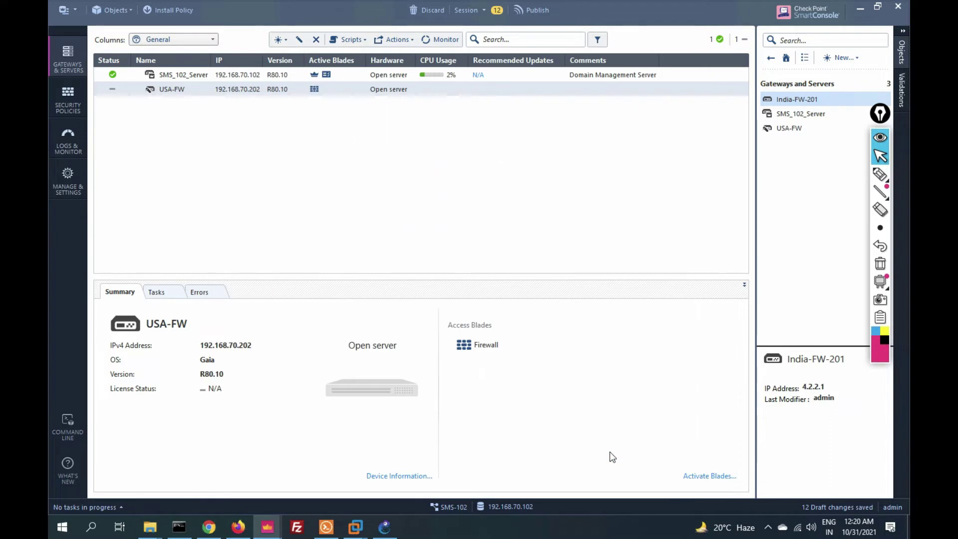
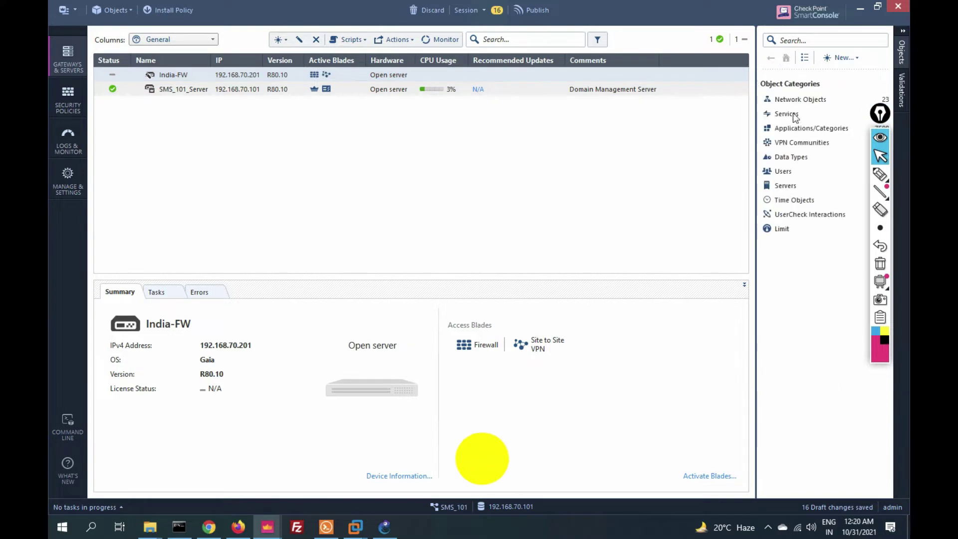
Step: Create community 'IPSec-VPN' from MyIntranet's New menu, adding USA-FW-102 alongside India-FW
left_click(799, 143)
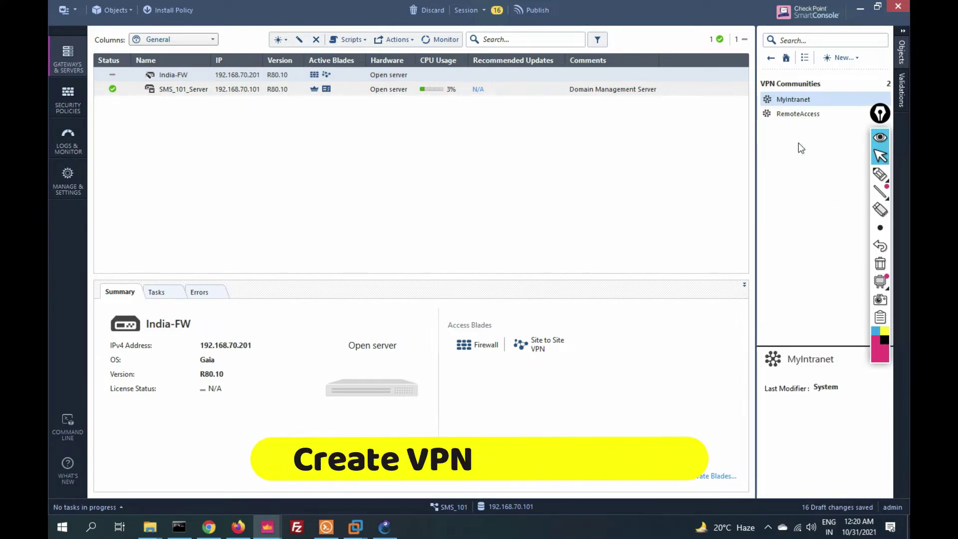
right_click(788, 101)
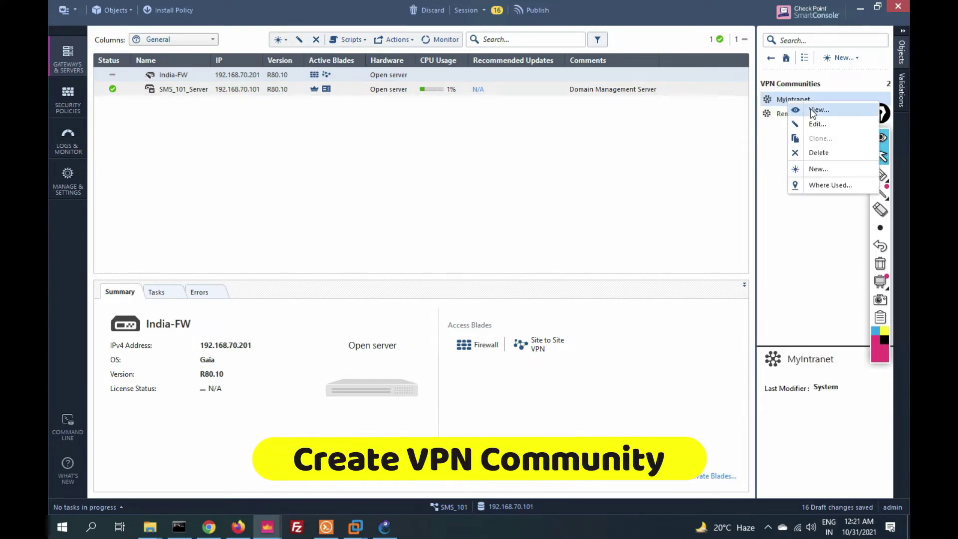
left_click(821, 164)
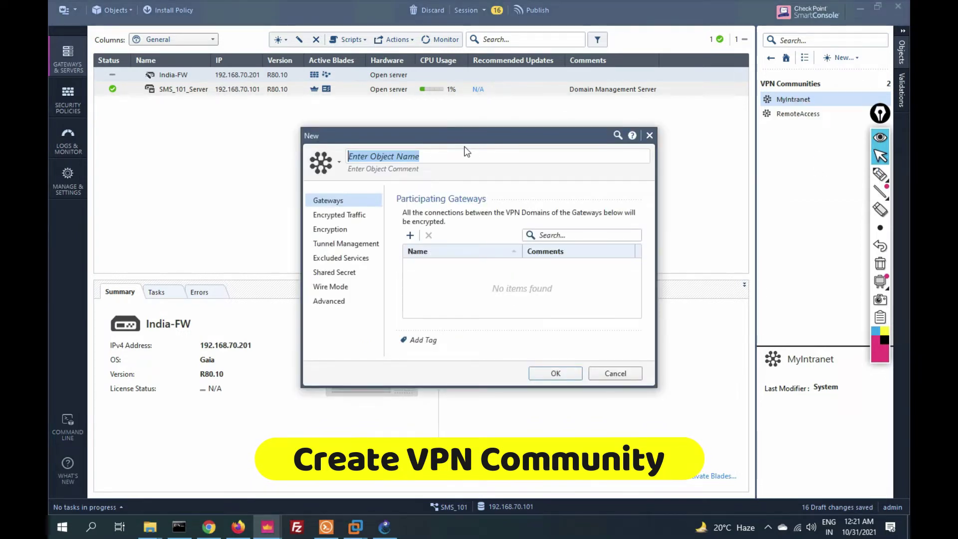
type("IPS")
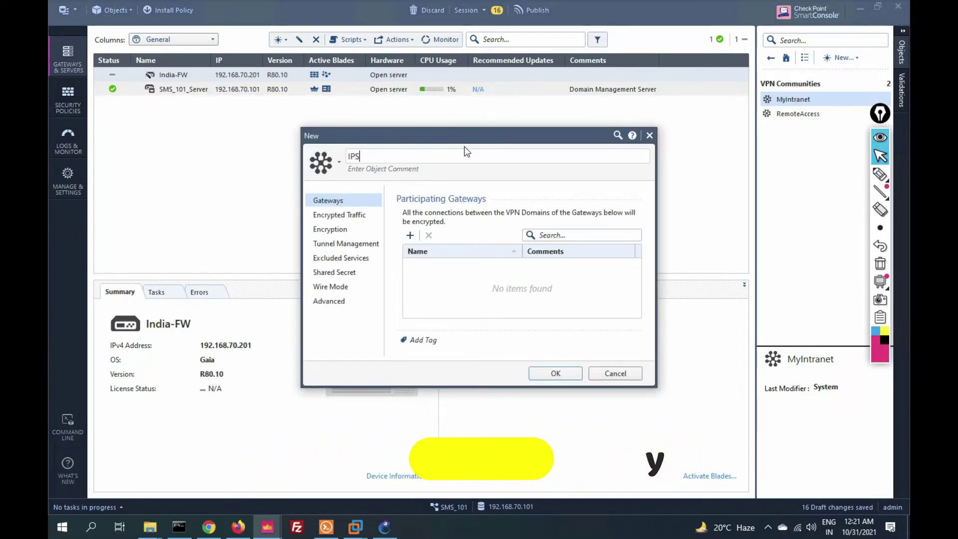
type("ec-VPN")
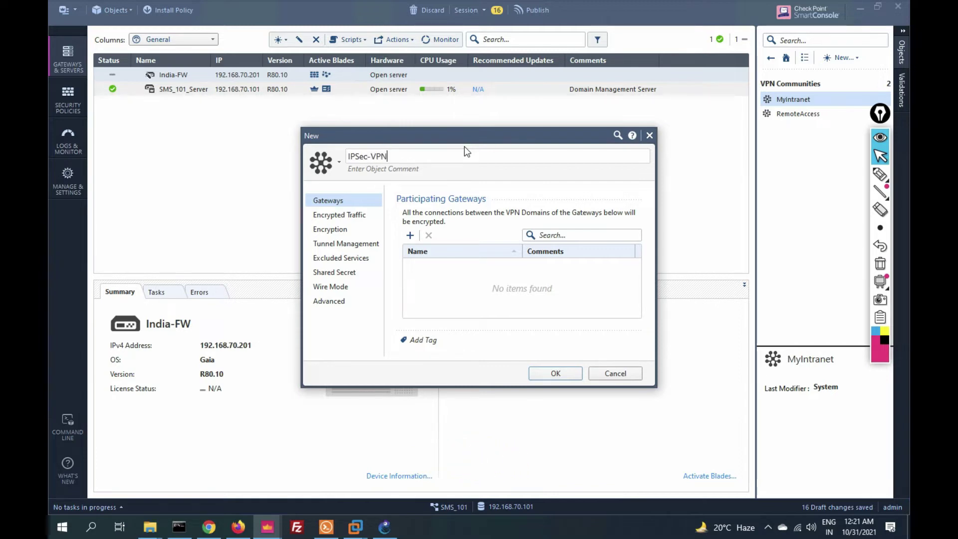
left_click(409, 236)
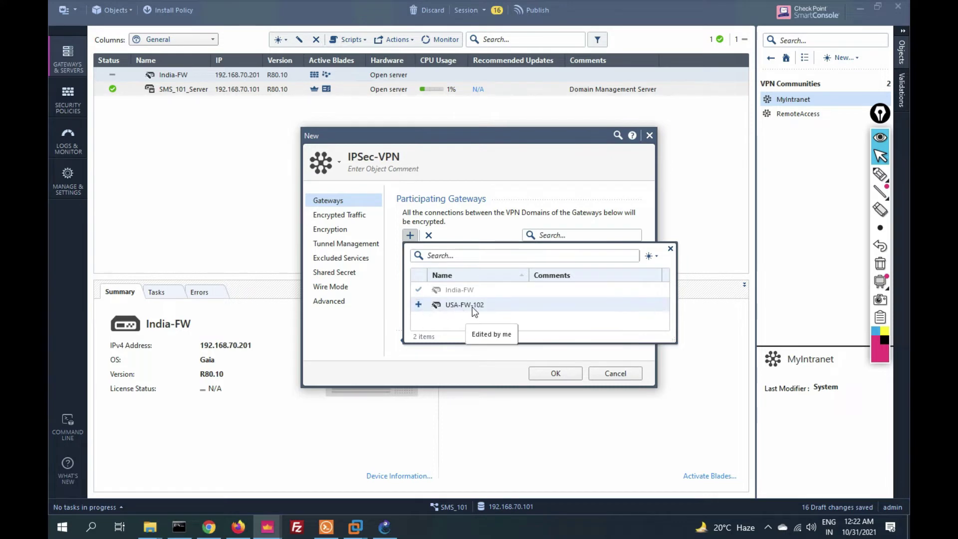
left_click(420, 304)
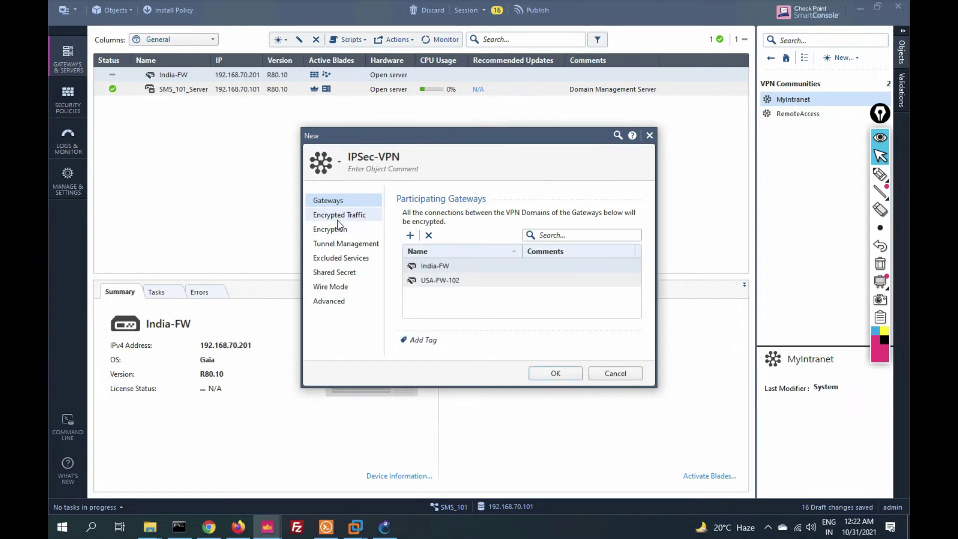
left_click(443, 283)
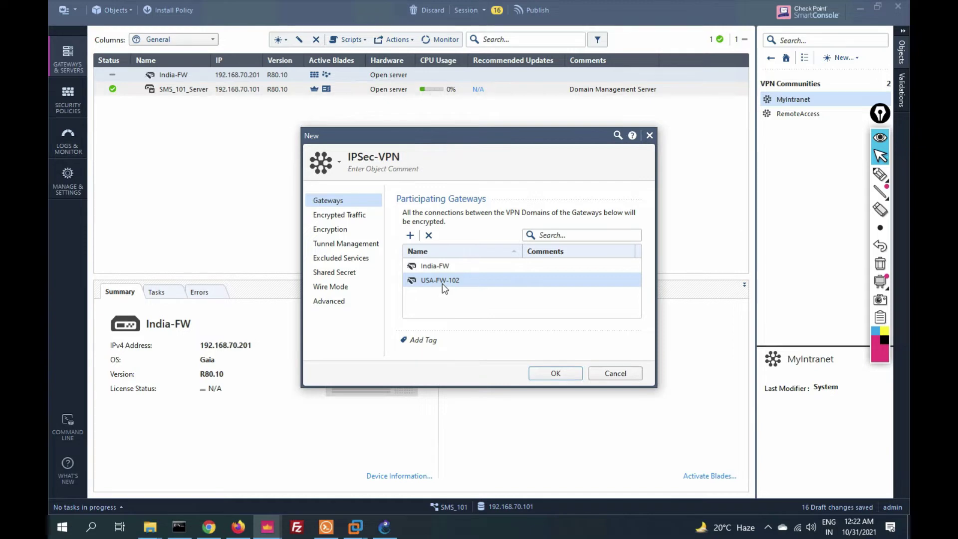
Step: Keep IKEv1 for IPv4 and IKEv2 for IPv6 only, and set Phase 1 and Phase 2 data integrity to MD5
left_click(330, 229)
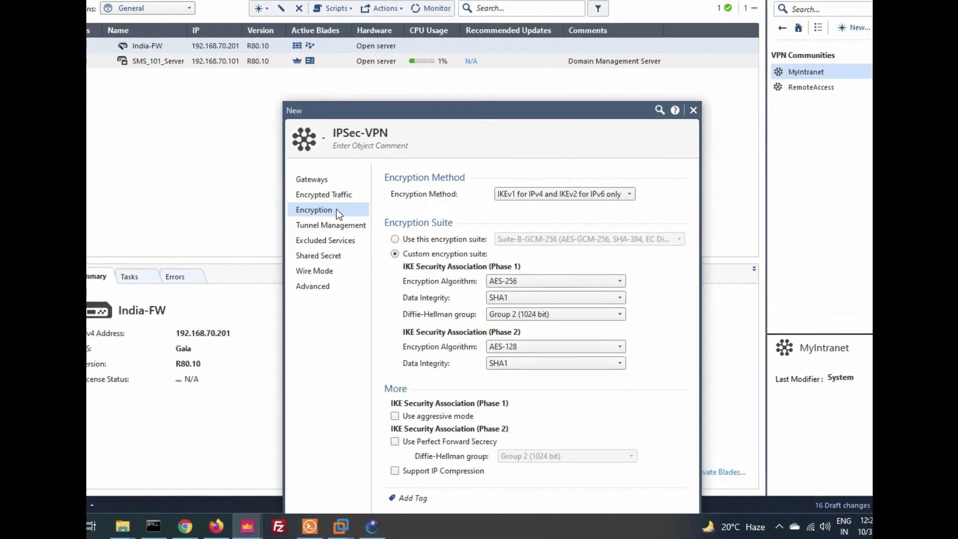
left_click(529, 193)
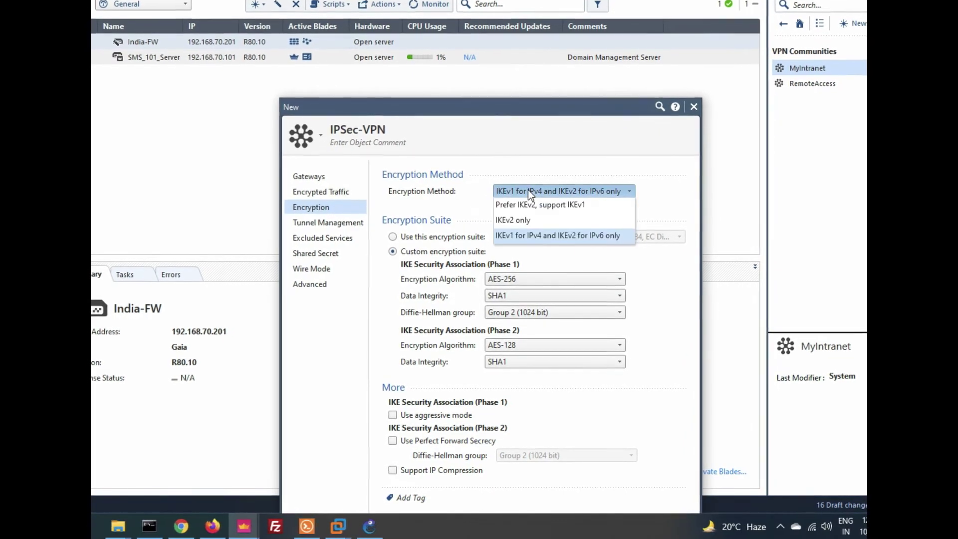
left_click(538, 233)
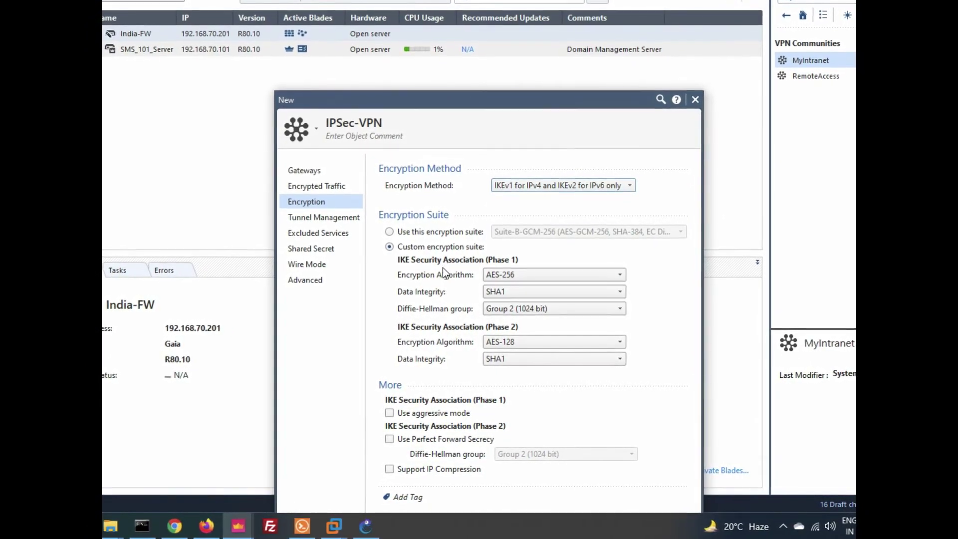
left_click(508, 287)
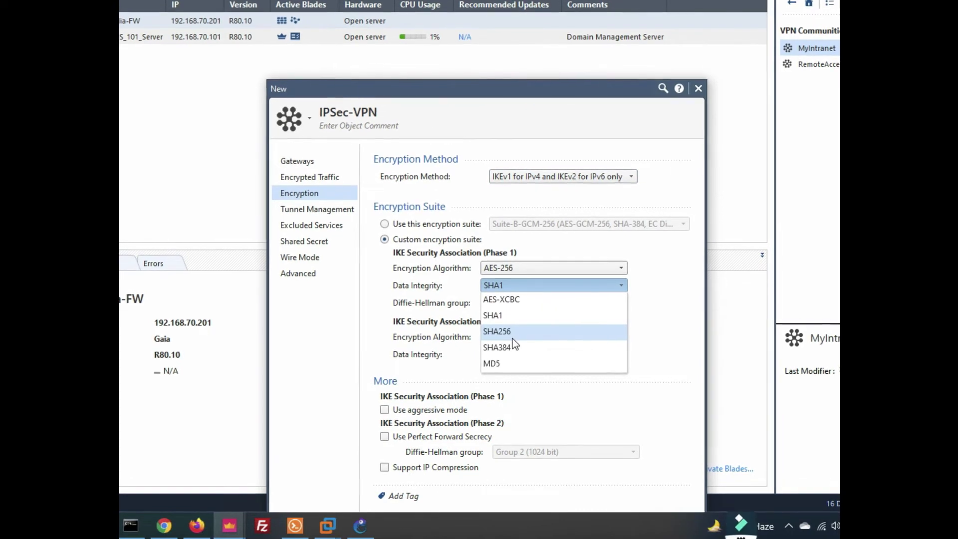
left_click(507, 364)
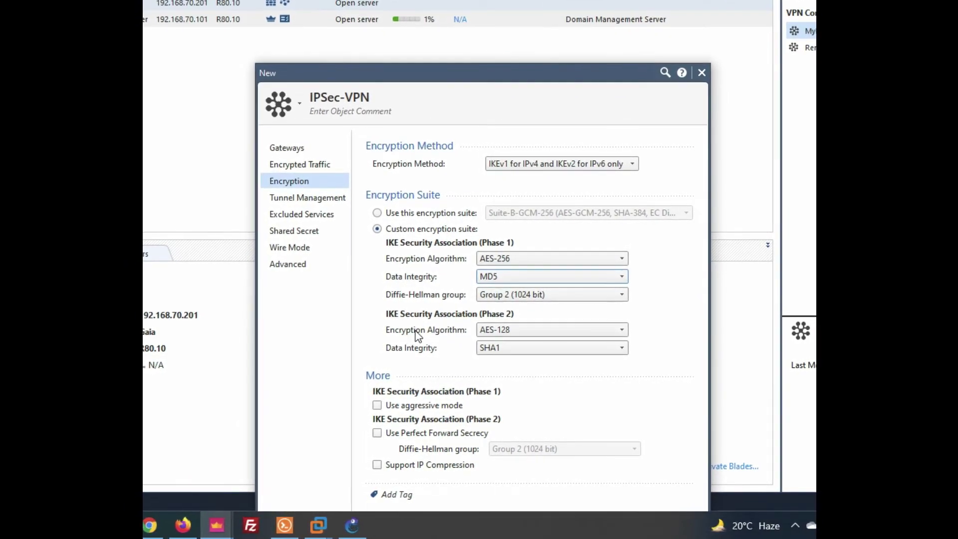
left_click(503, 348)
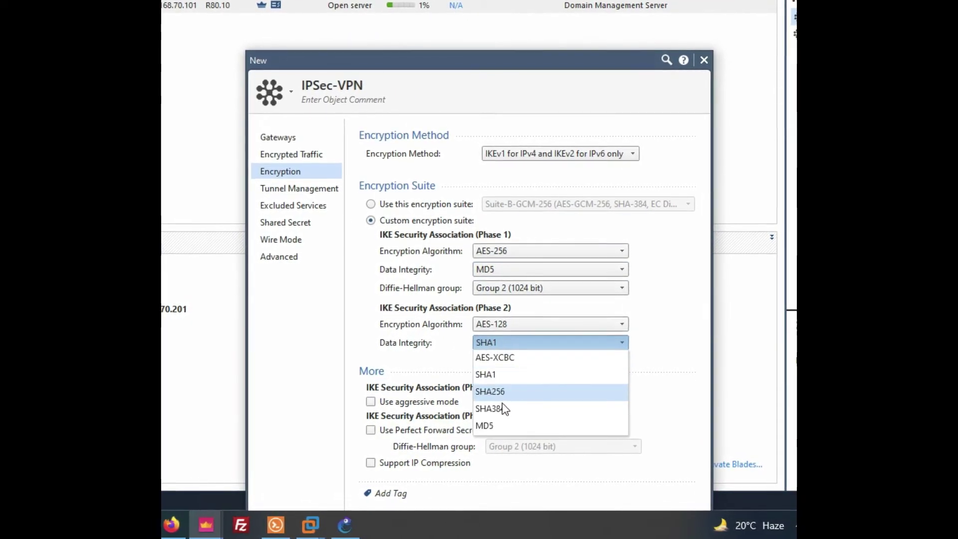
left_click(501, 424)
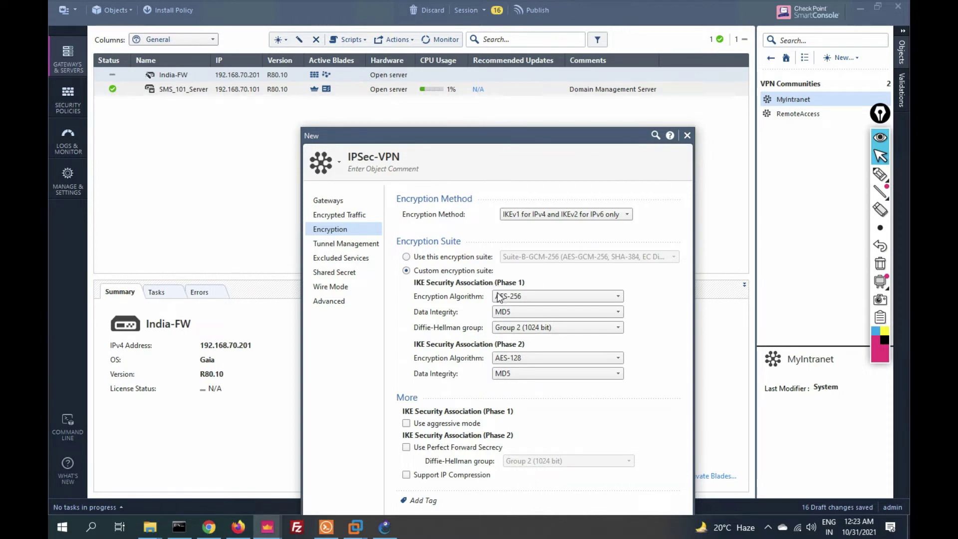
Step: Review Tunnel Management and Excluded Services, then enable 'Use only Shared Secret'
left_click(366, 248)
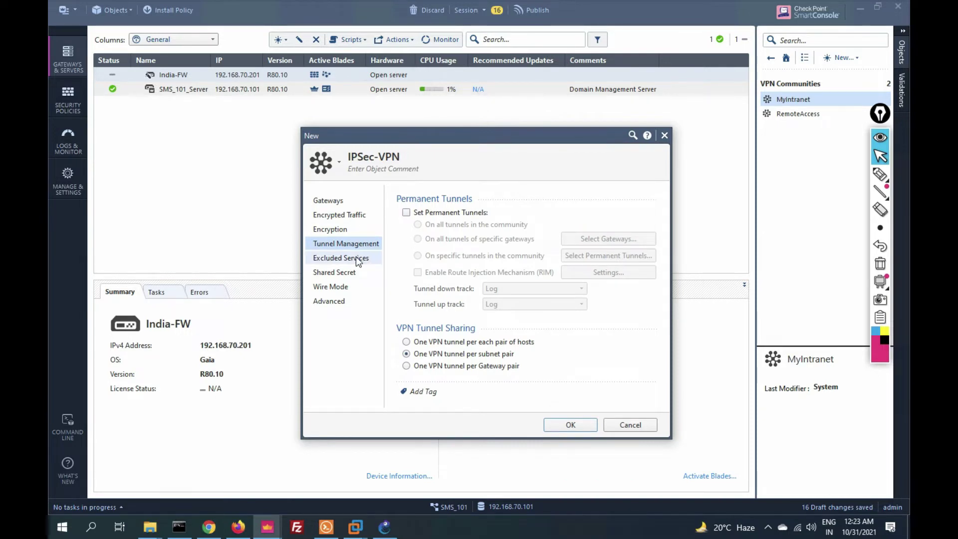
left_click(357, 259)
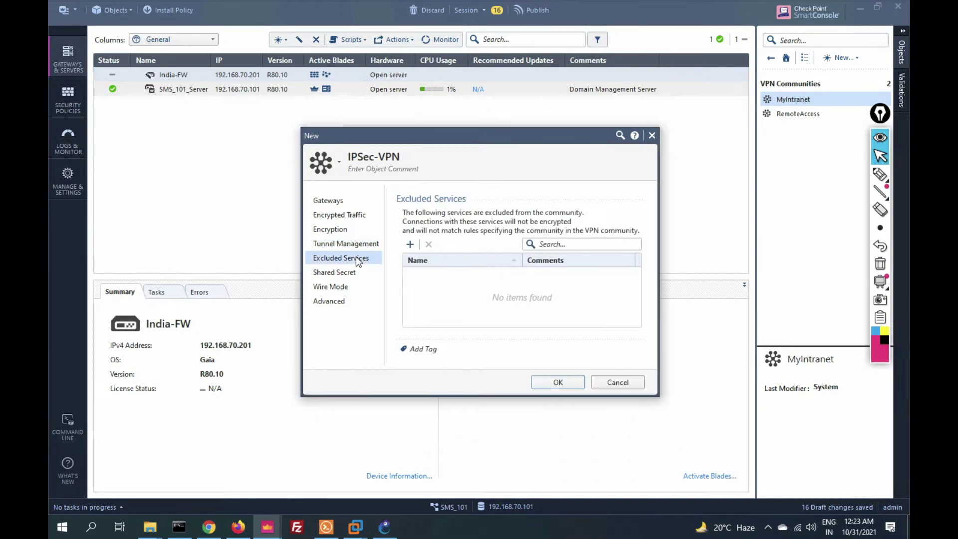
left_click(332, 275)
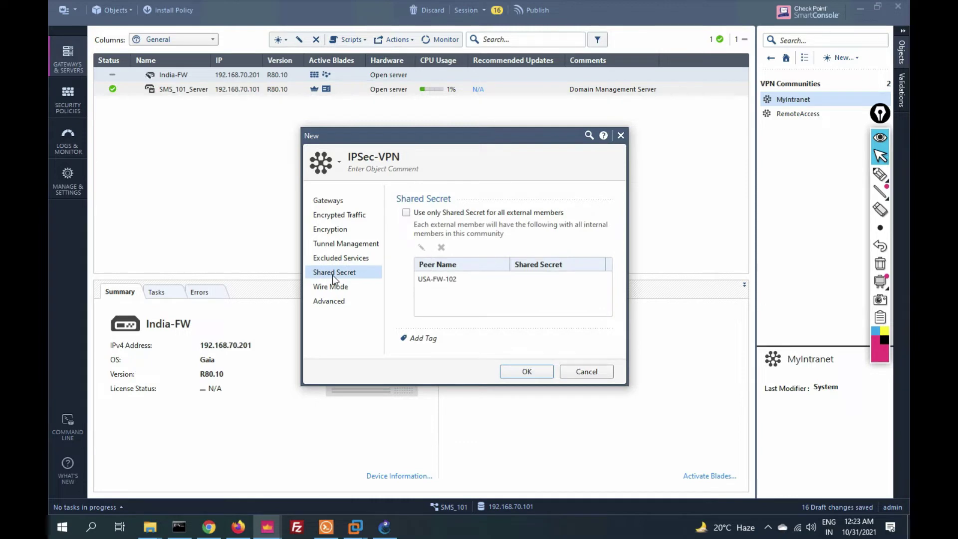
left_click(407, 214)
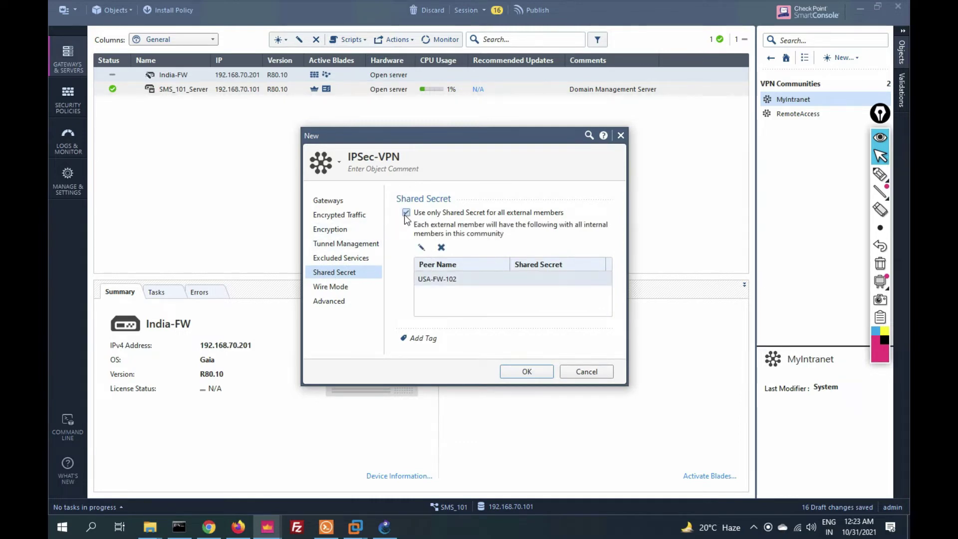
Step: Enter the shared secret for peer USA-FW-102 and save the IPSec-VPN community
left_click(422, 248)
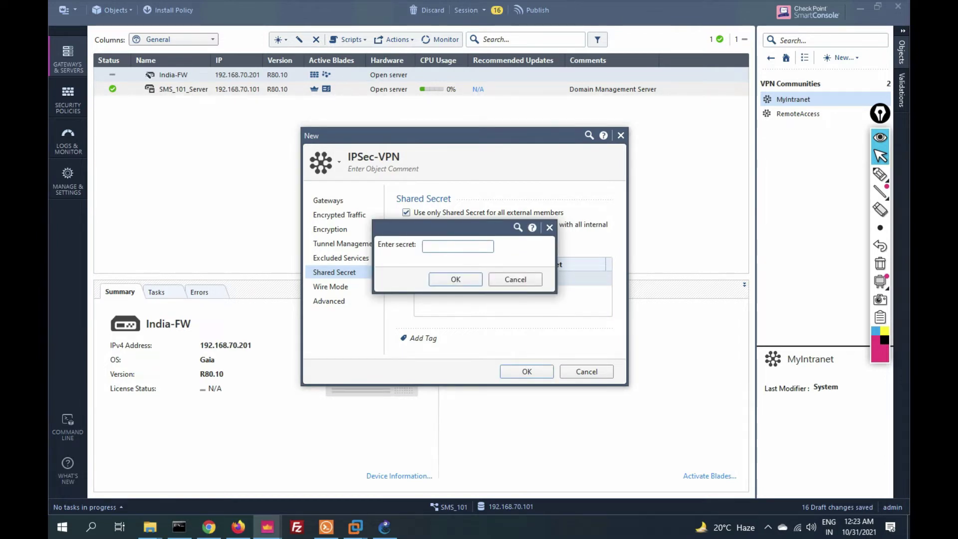
type("••••••••")
left_click(456, 279)
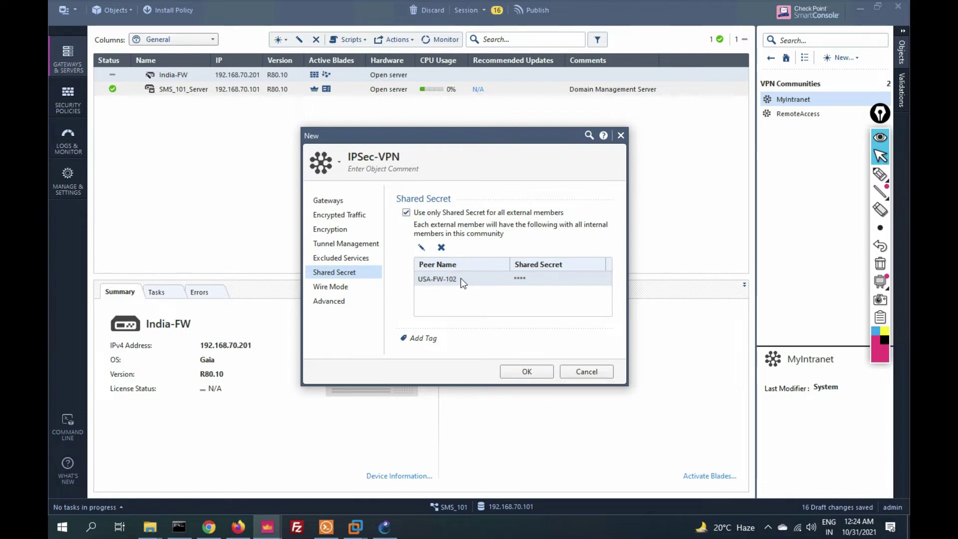
left_click(526, 372)
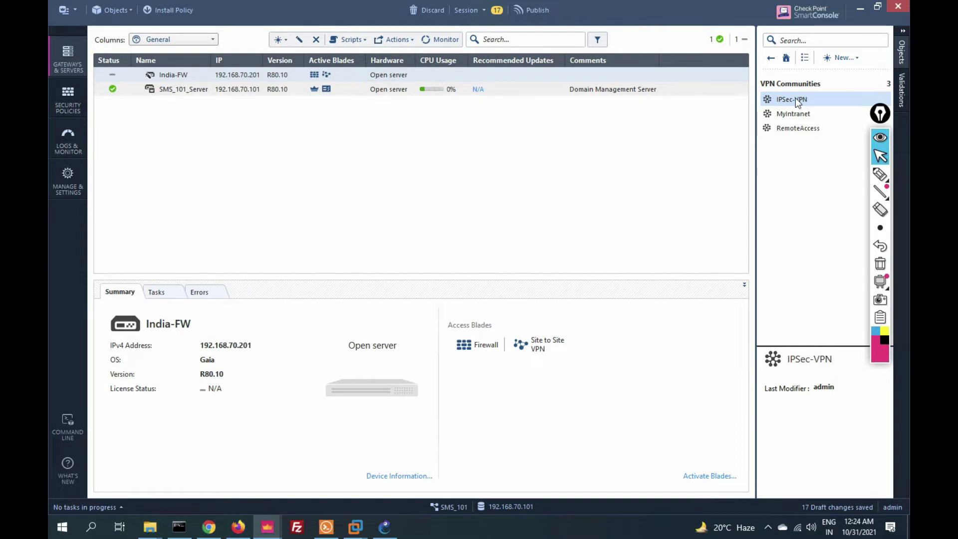
Step: Switch India-FW's VPN domain to Manually defined, then bring up the GNS3 topology
double_click(182, 76)
left_click(266, 82)
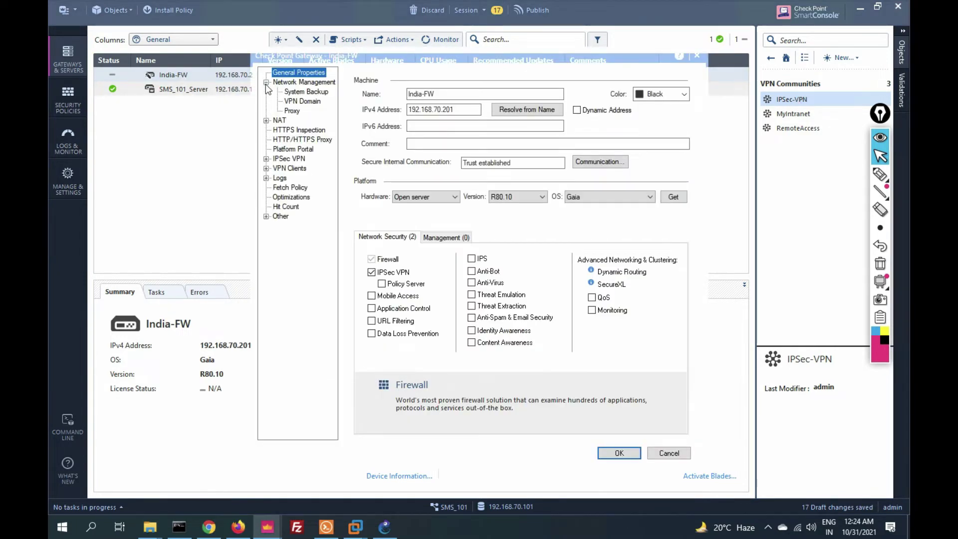
left_click(302, 102)
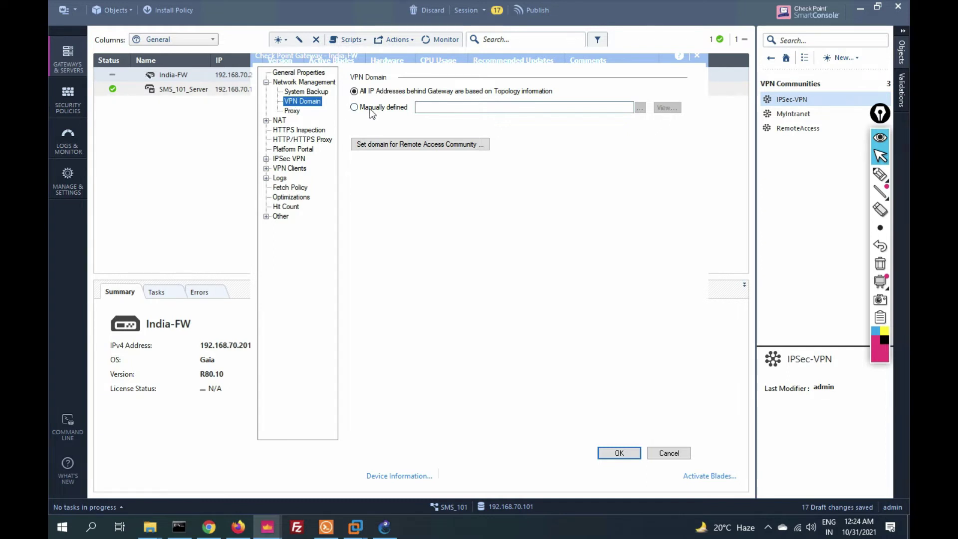
left_click(355, 107)
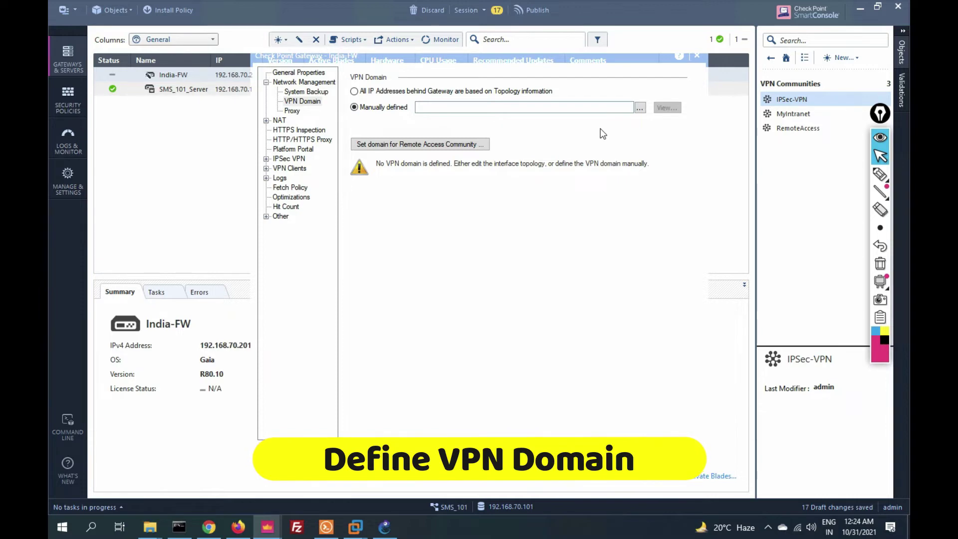
left_click(384, 527)
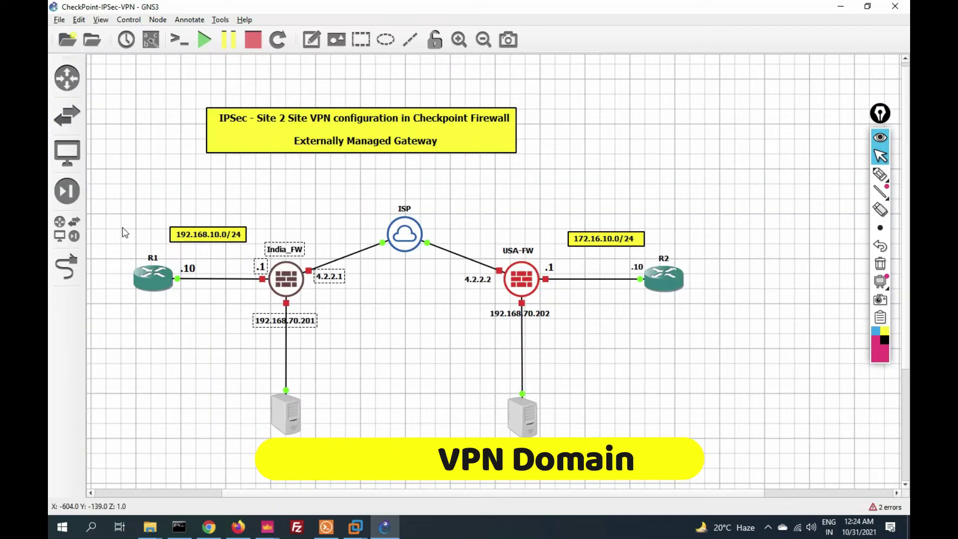
Step: Mark the 192.168.10.0/24 LAN beside India_FW in GNS3, then list SmartConsole's VPN domain objects
left_click(148, 219)
left_click_drag(148, 219, 250, 249)
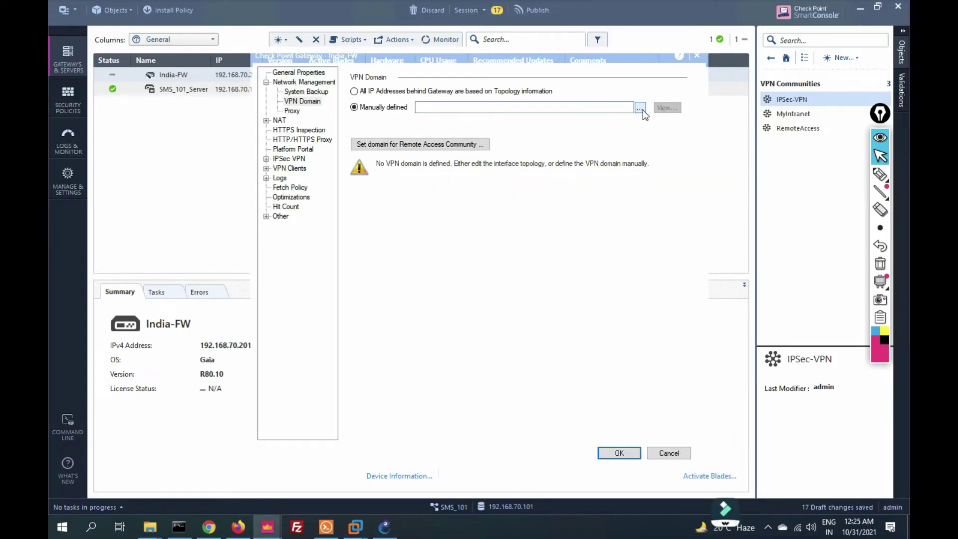
left_click(641, 108)
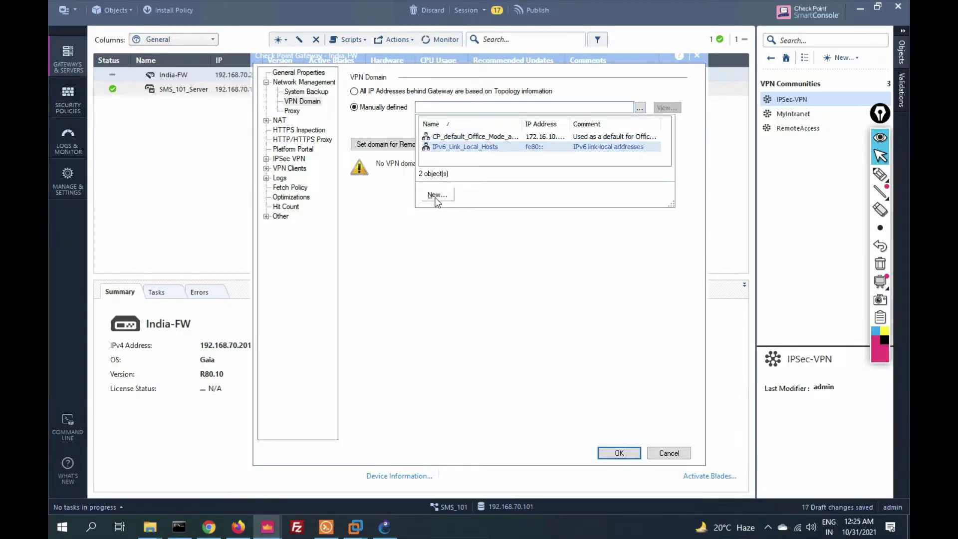
Step: Create network India-Net-192.168.10.0 (192.168.10.0/255.255.255.0) and select it as India-FW's VPN domain
left_click(435, 195)
left_click(447, 220)
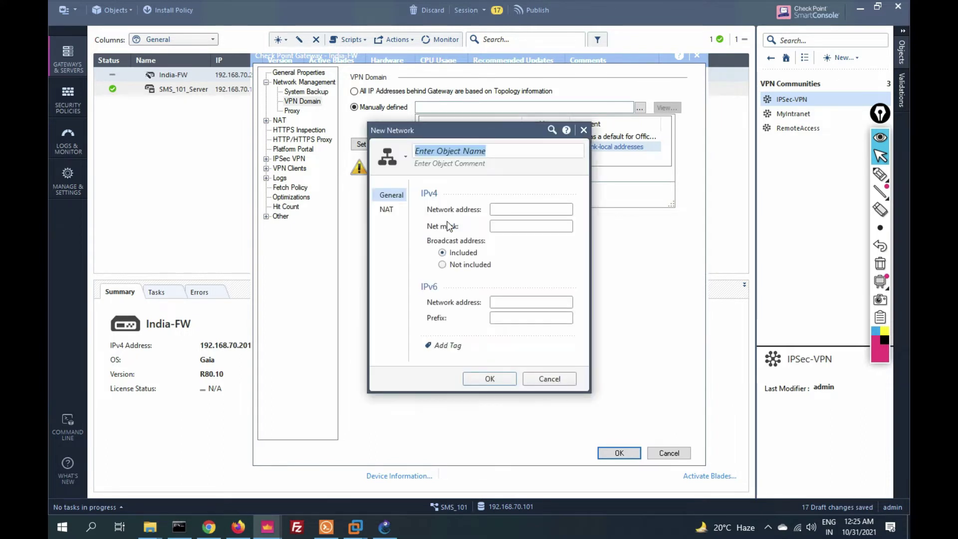
type("India-Net")
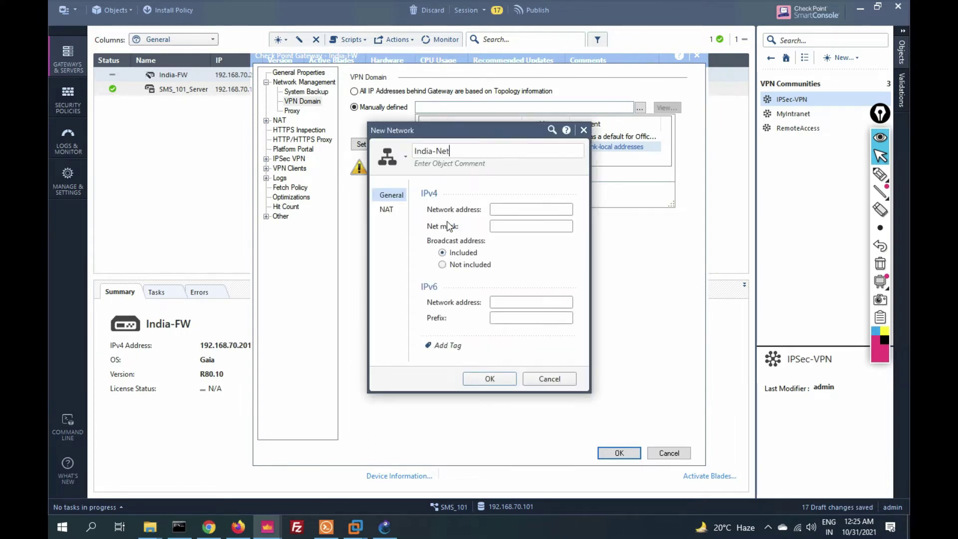
type("-192.168.10.0")
key("Tab")
type("10")
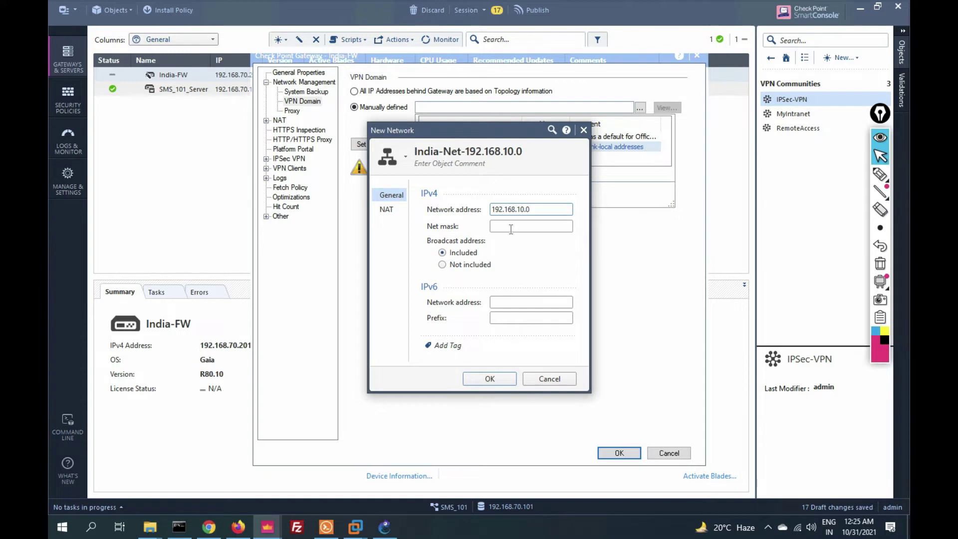
type("255.255.255.0")
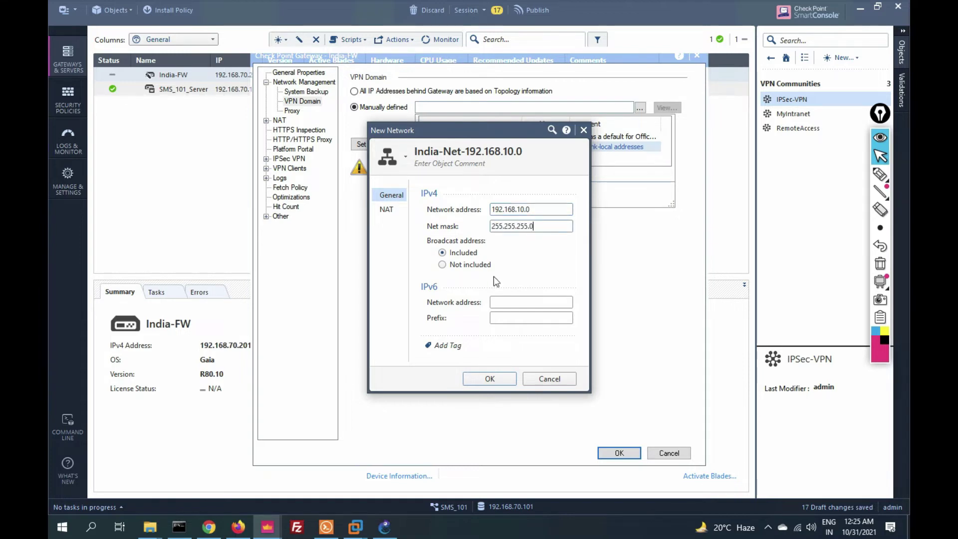
left_click(498, 378)
left_click(639, 107)
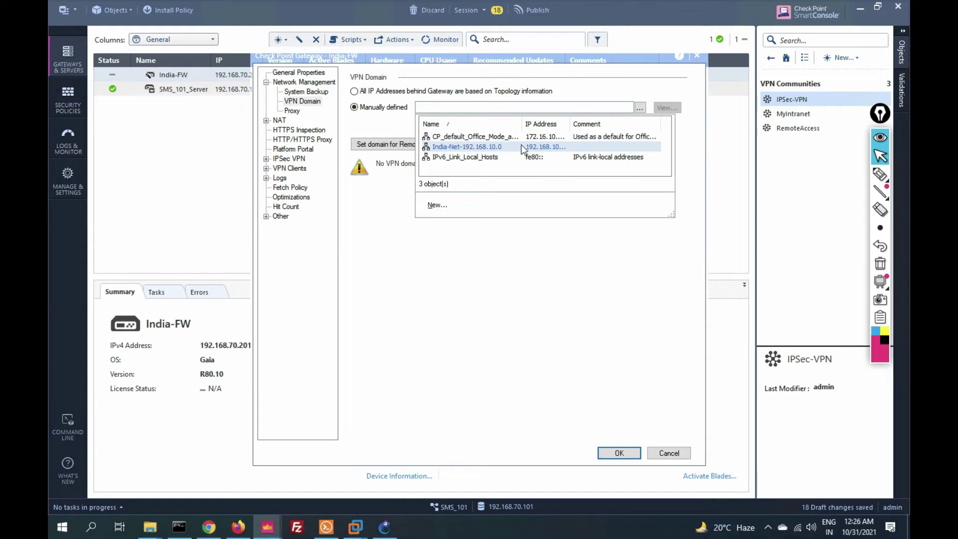
left_click(505, 146)
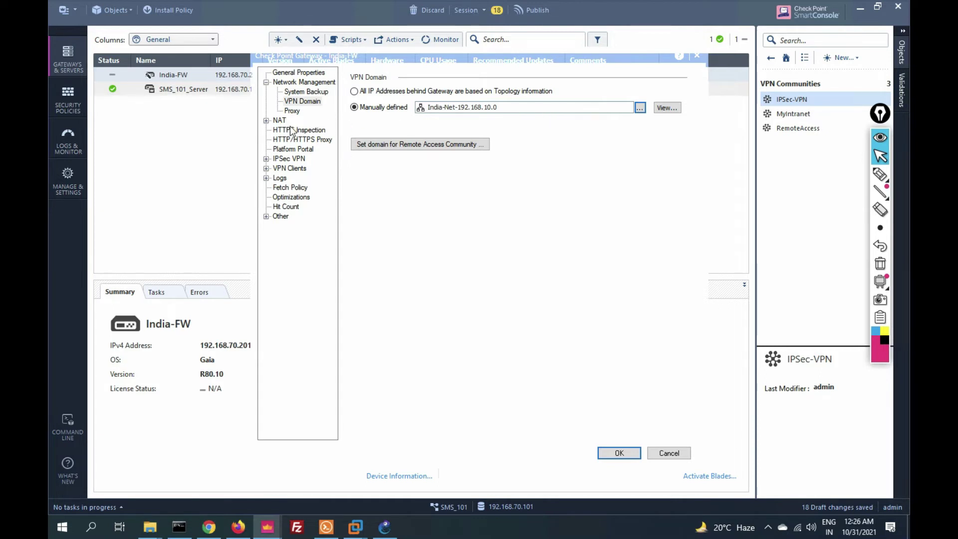
Step: Confirm on India-FW's IPSec VPN page that the gateway already participates in IPSec-VPN
left_click(289, 158)
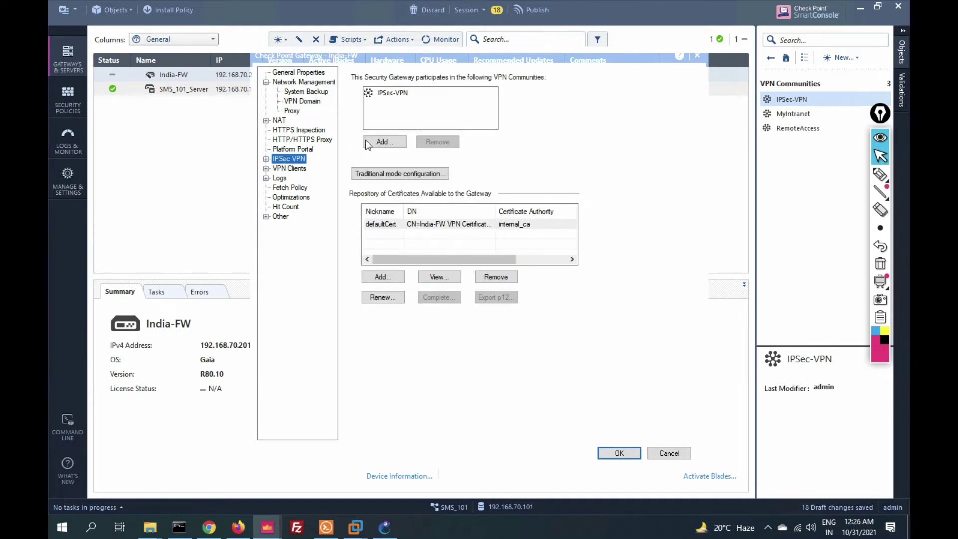
left_click(385, 93)
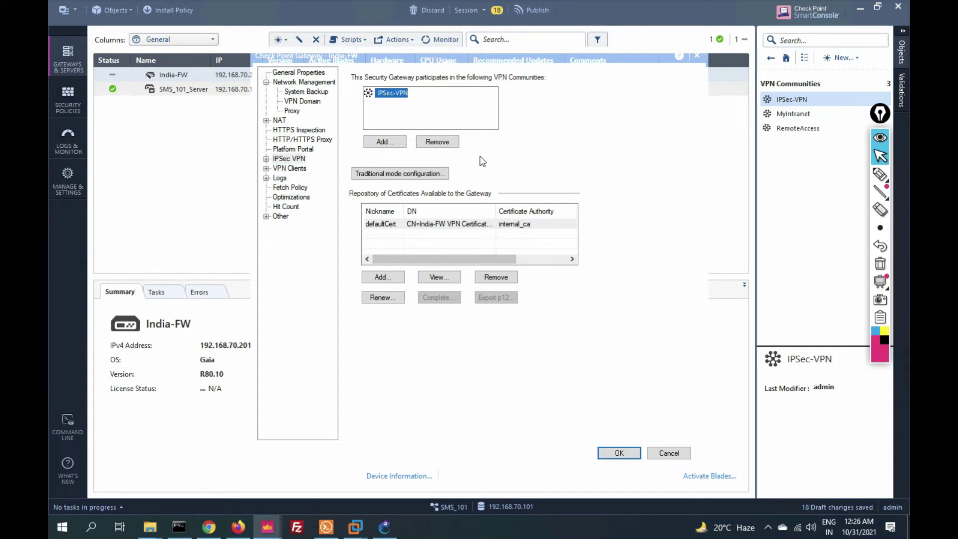
left_click(373, 145)
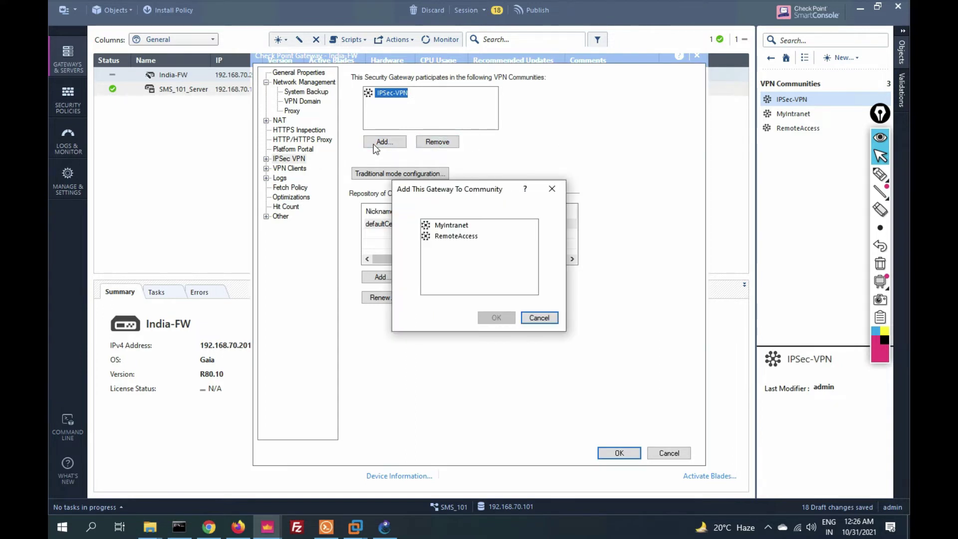
left_click(535, 318)
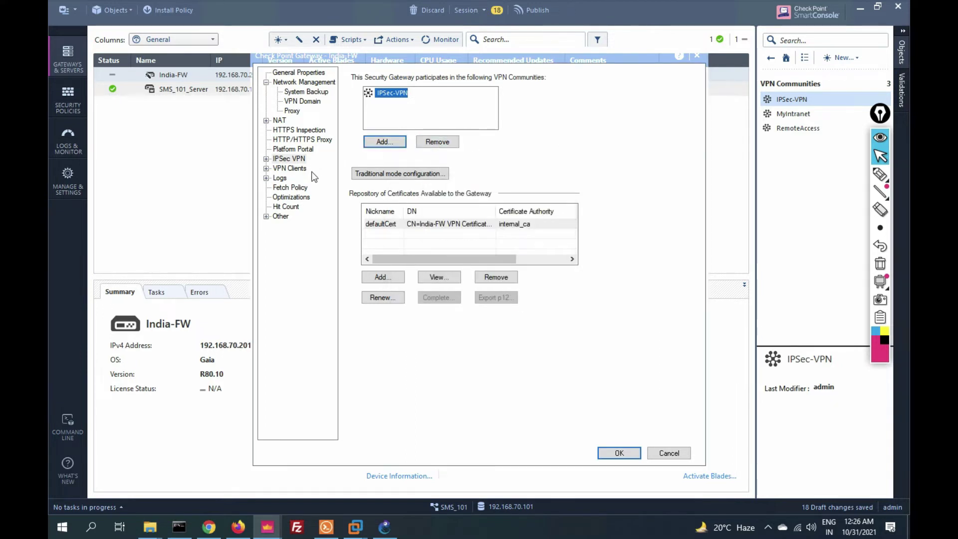
left_click(266, 158)
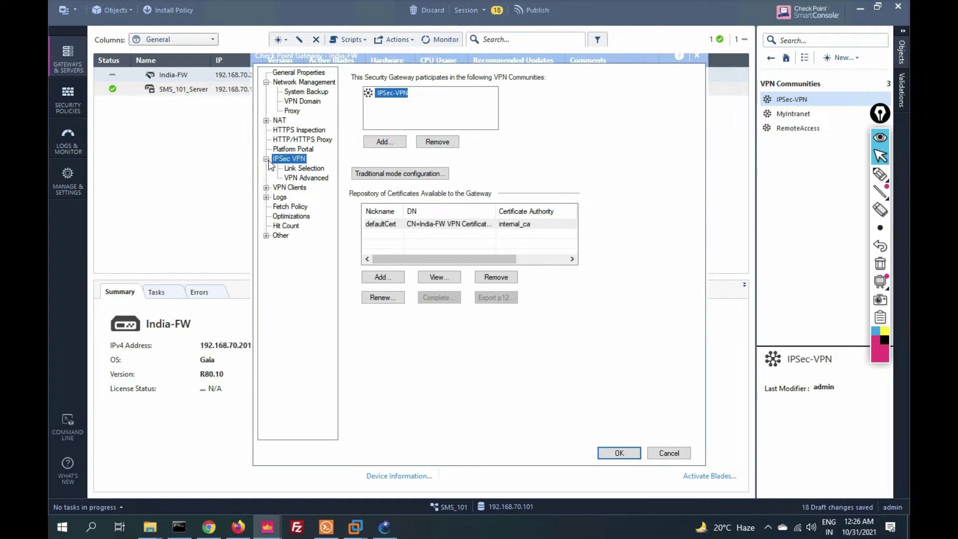
Step: Set India-FW's link selection to topology address 4.2.2.1 and save the gateway settings
left_click(300, 170)
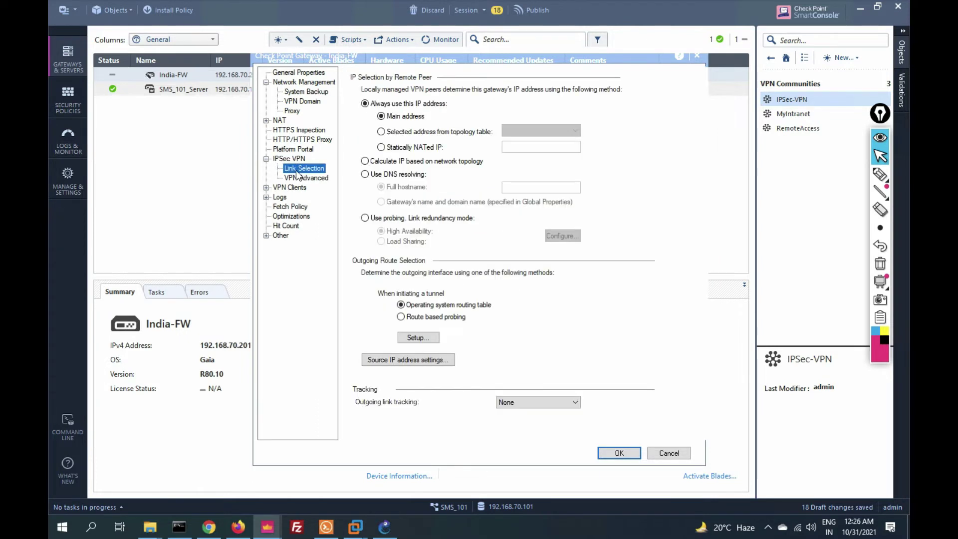
left_click(381, 132)
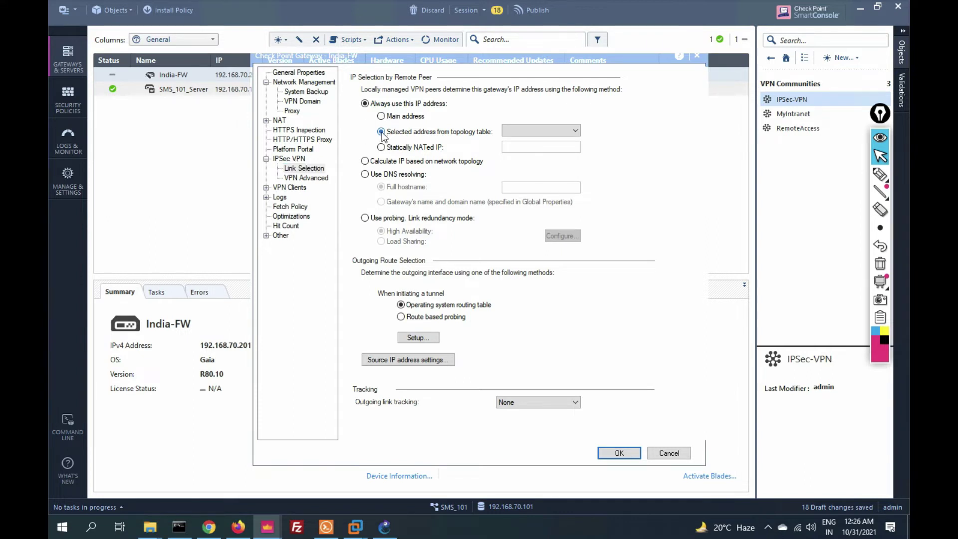
left_click(518, 131)
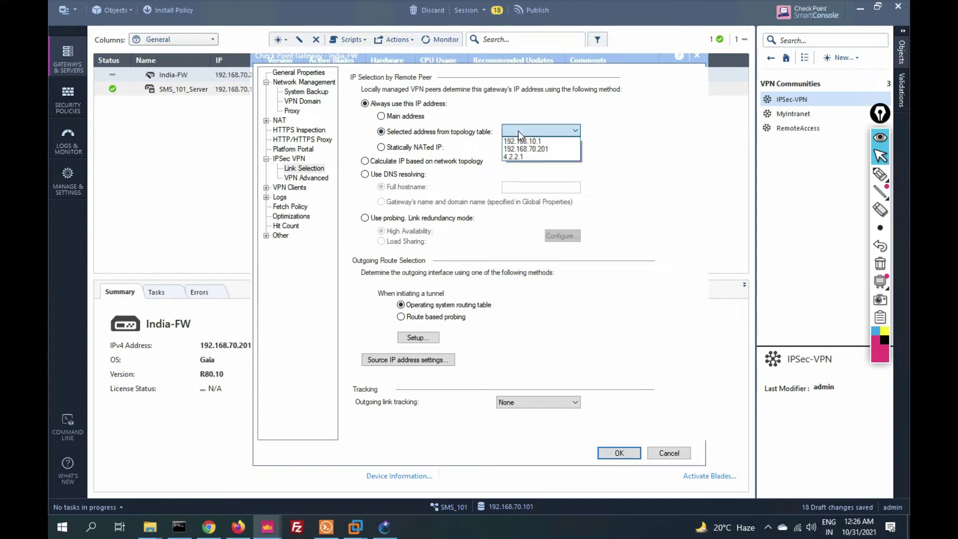
left_click(523, 156)
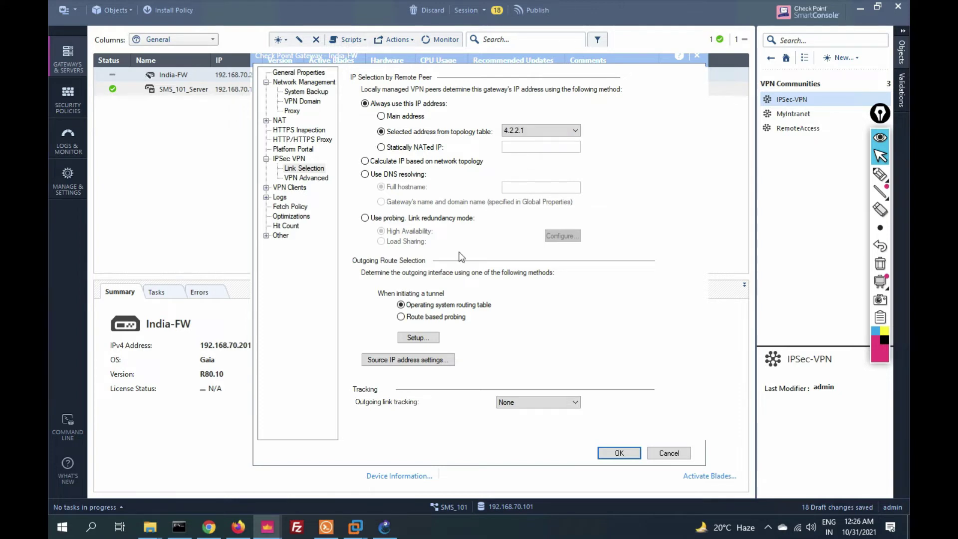
left_click(383, 530)
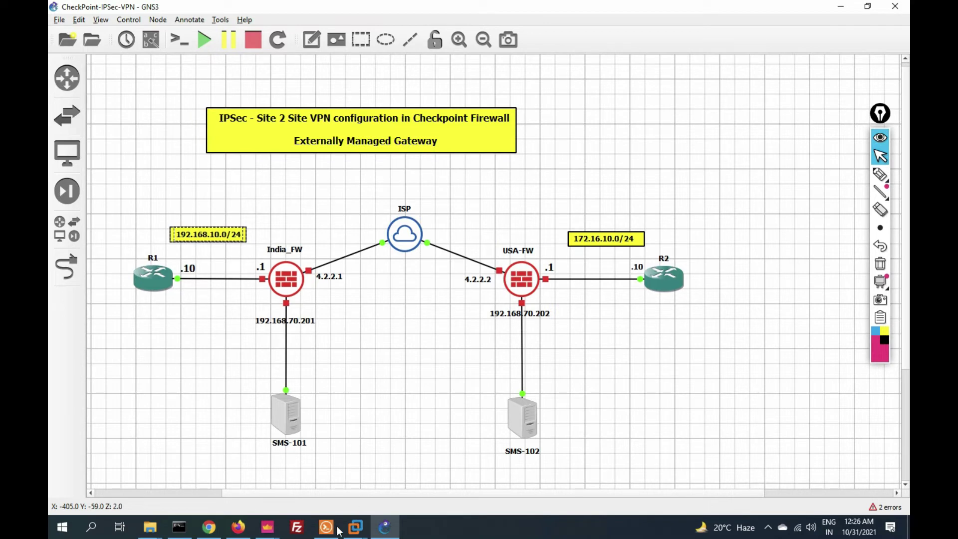
key("alt+Tab")
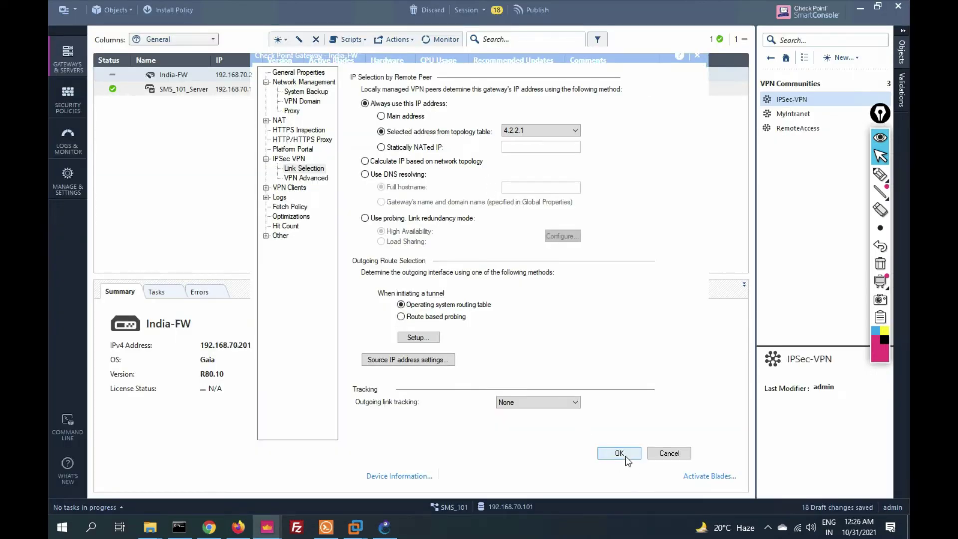
left_click(619, 453)
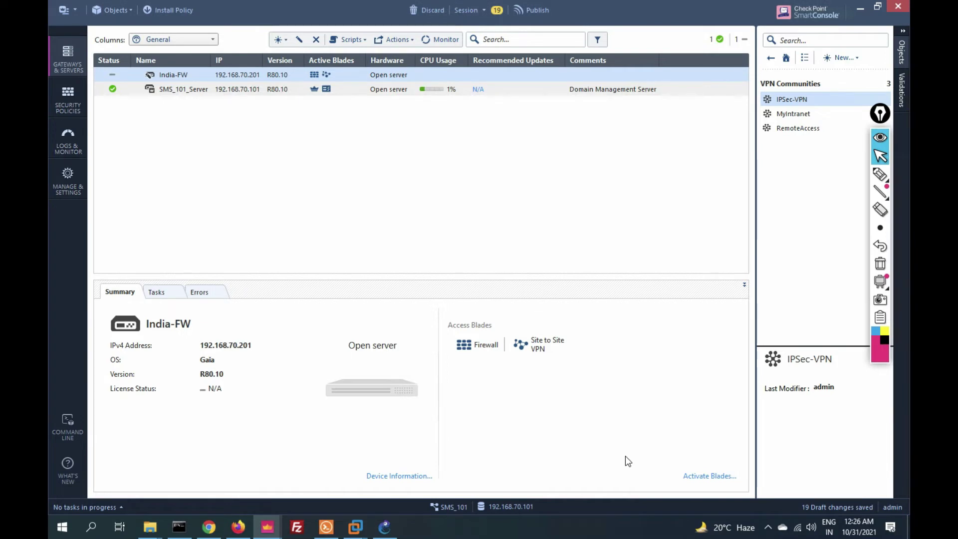
Step: Open USA-FW-102's properties from Network Objects > Gateways and Servers
left_click(786, 57)
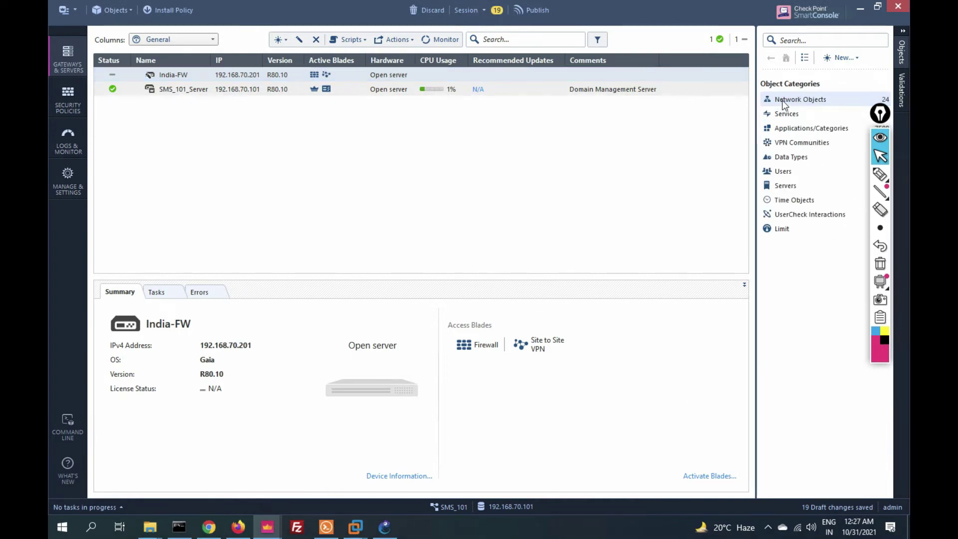
left_click(785, 102)
left_click(785, 102)
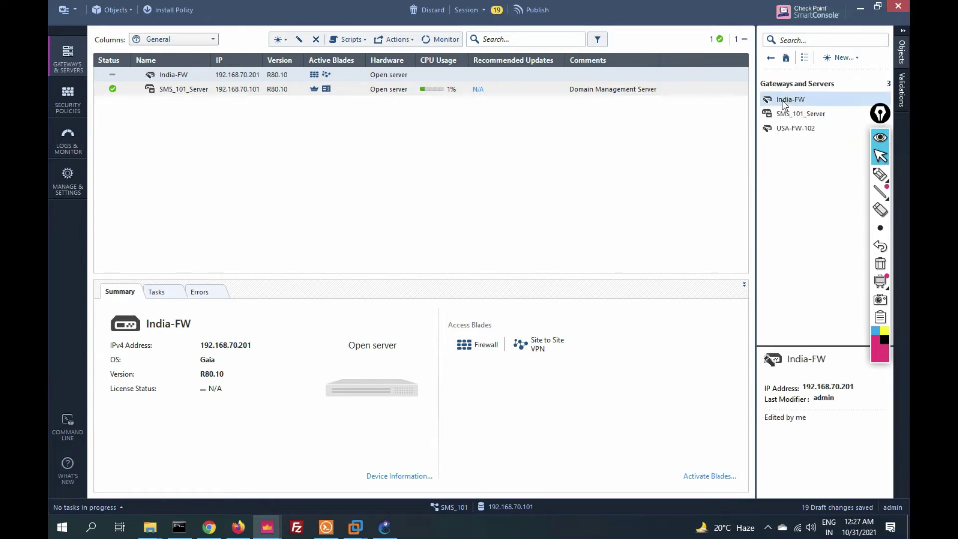
mouse_move(786, 132)
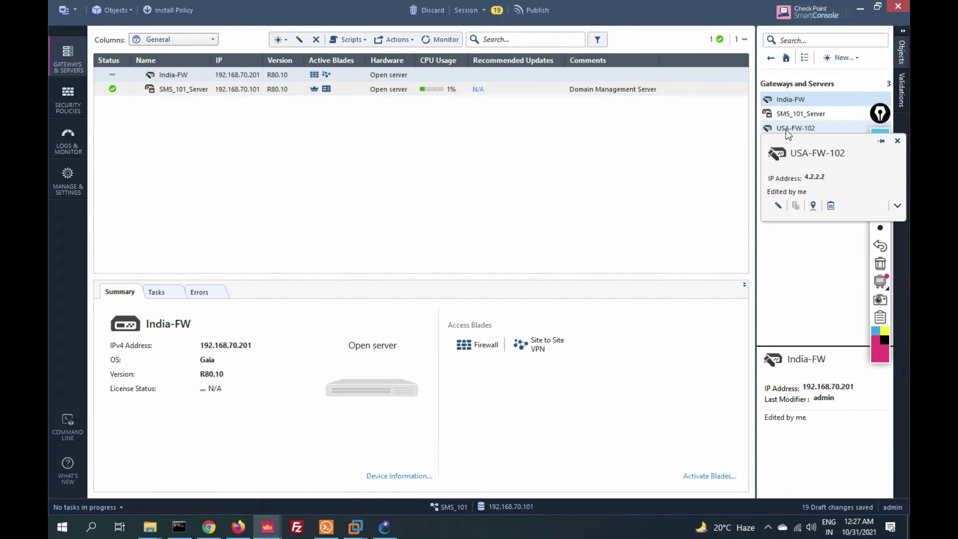
double_click(787, 129)
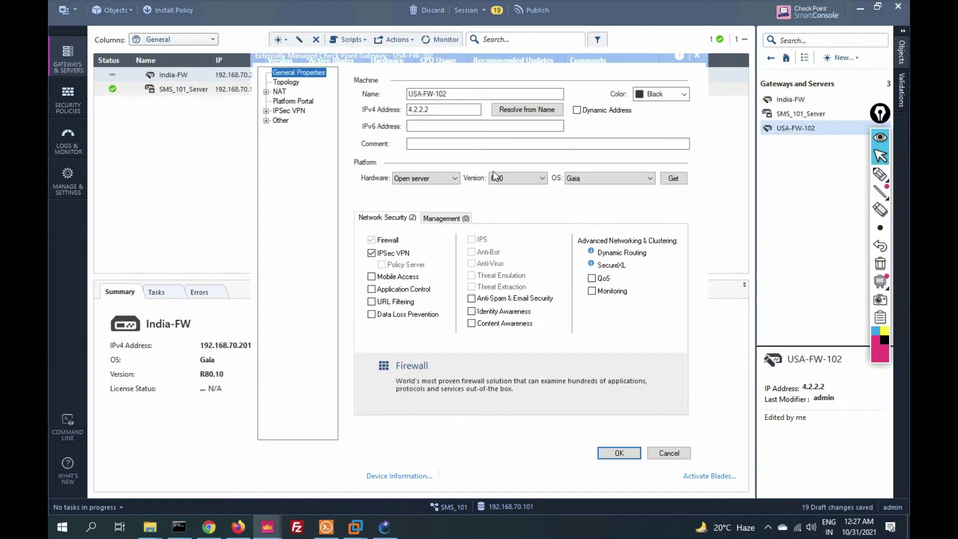
Step: Set USA-FW-102's VPN domain manually to USA-NEt-172.16.10.0 and save the gateway
left_click(281, 85)
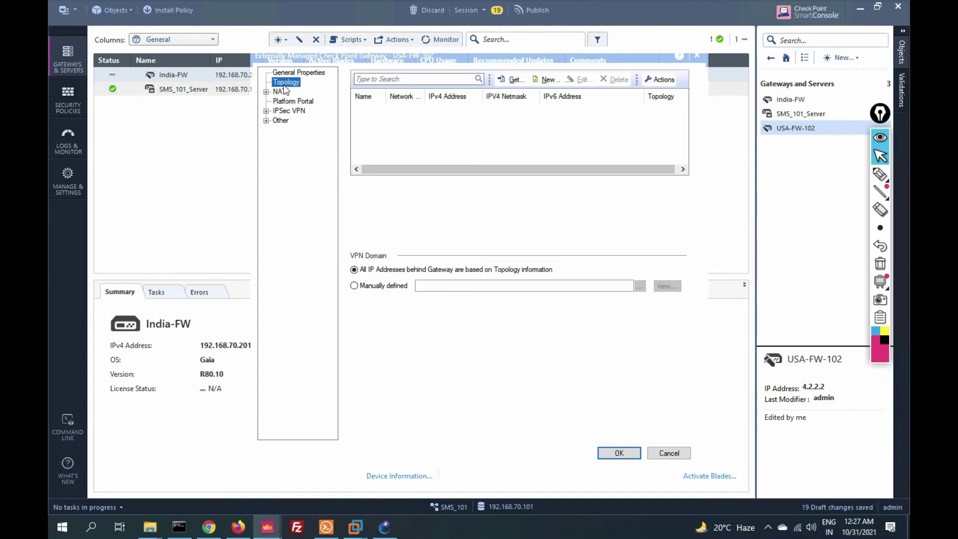
left_click(354, 286)
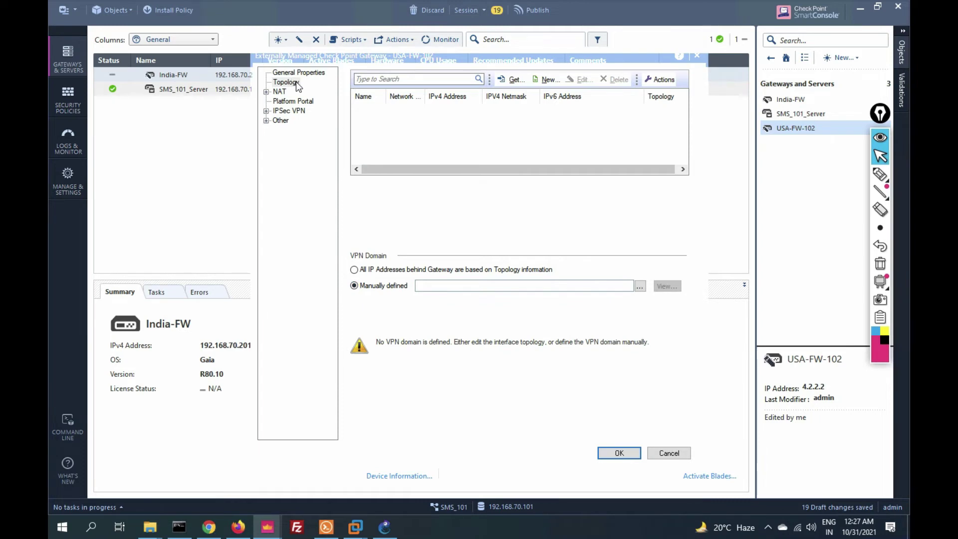
left_click(640, 287)
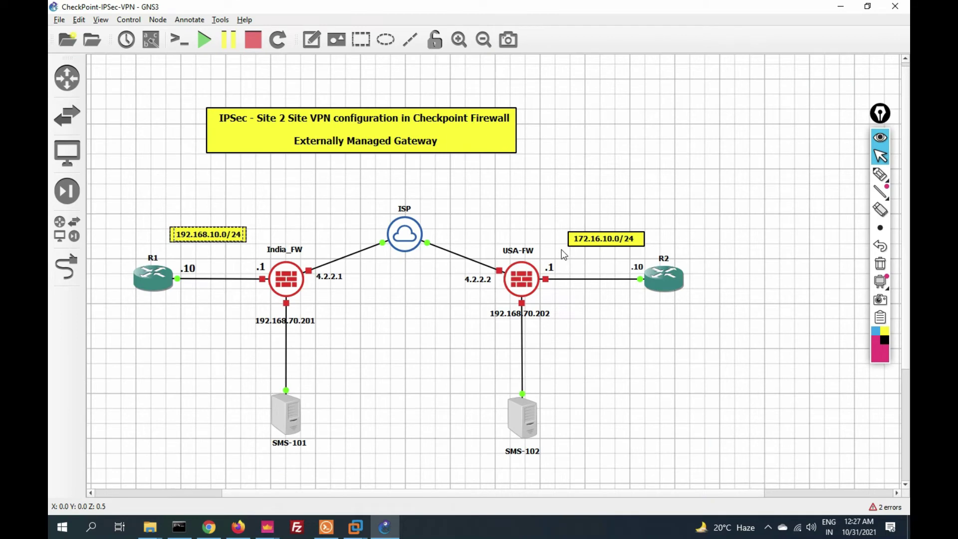
left_click(604, 238)
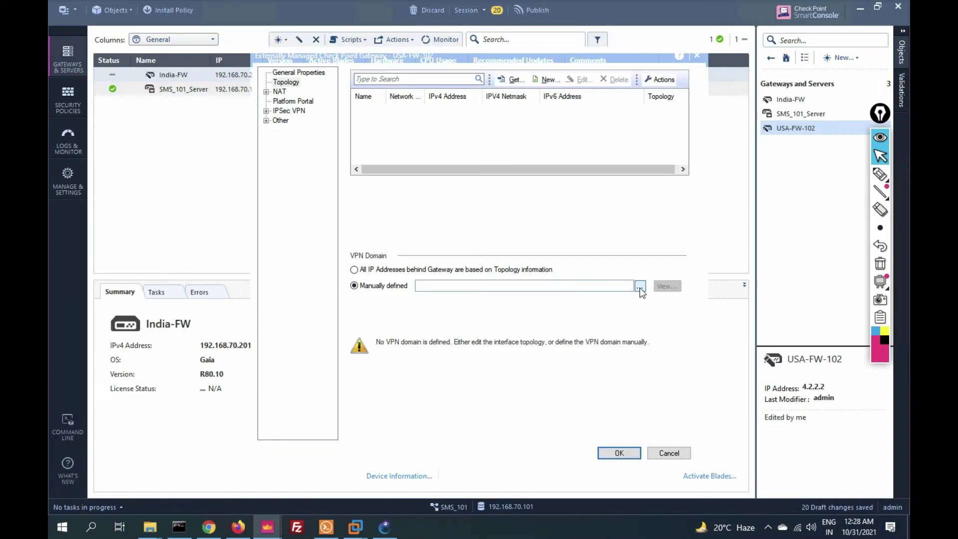
left_click(640, 286)
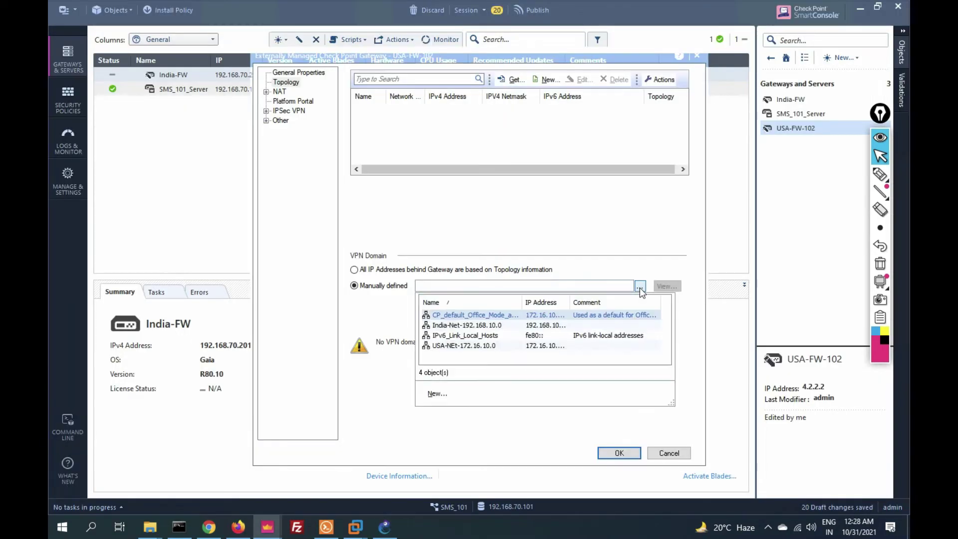
left_click(503, 346)
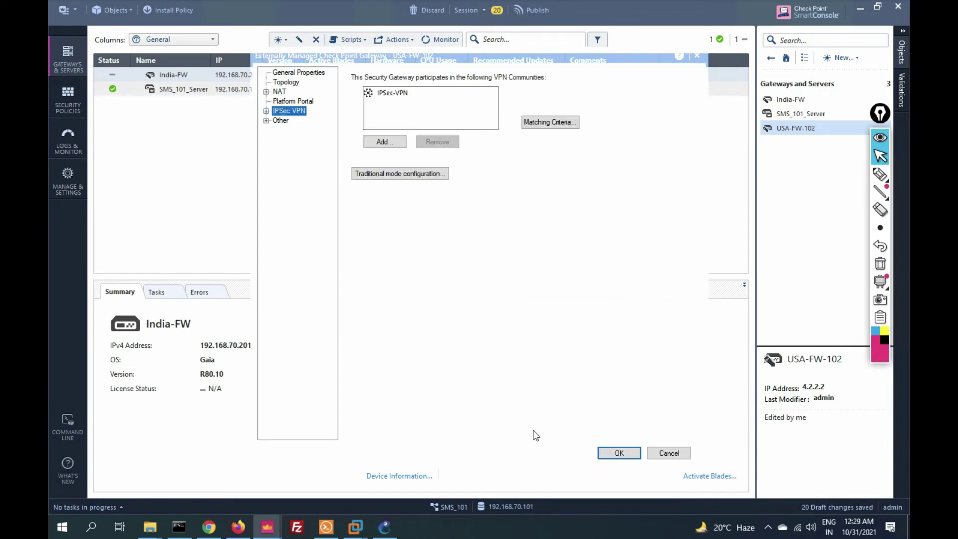
left_click(604, 452)
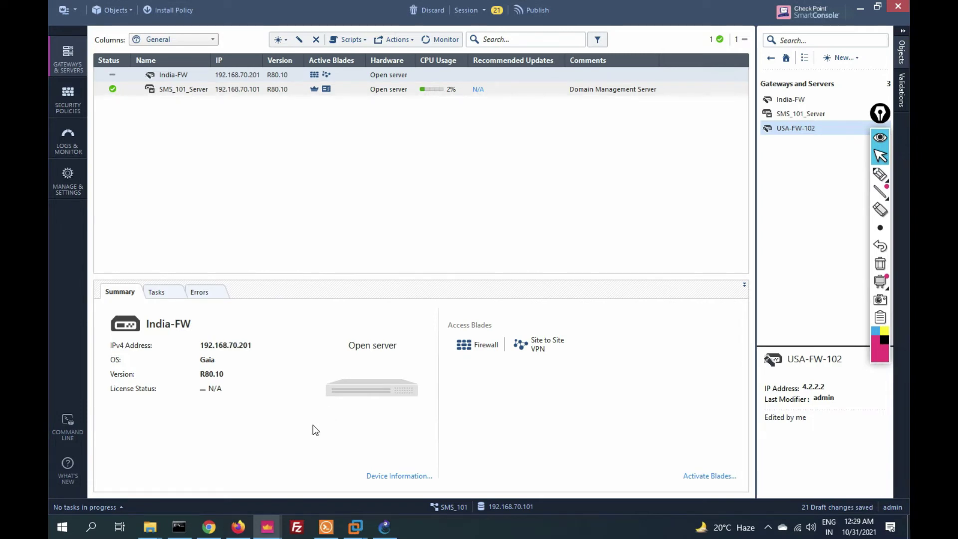
Step: In the SMS-102 SmartConsole session, show VPN Communities MyIntranet and RemoteAccess
mouse_move(268, 527)
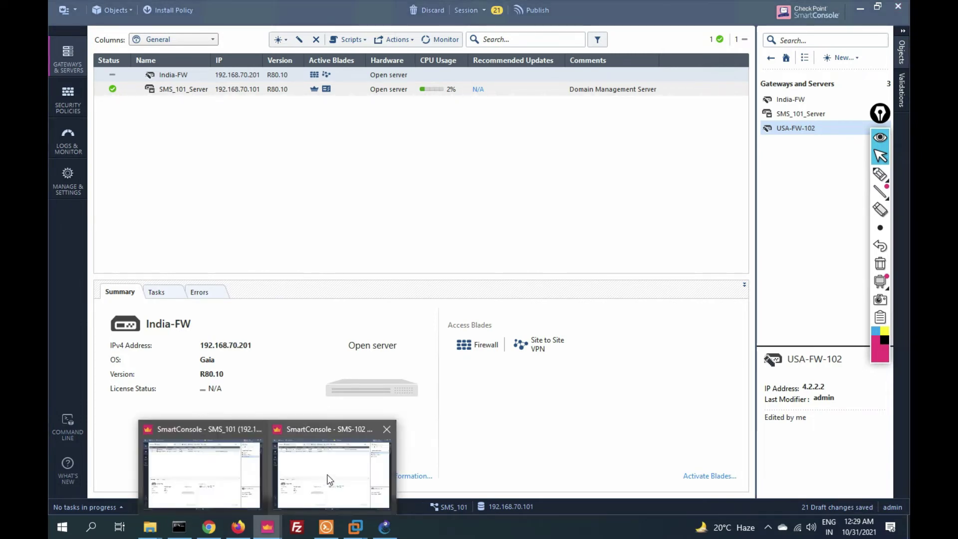
left_click(294, 499)
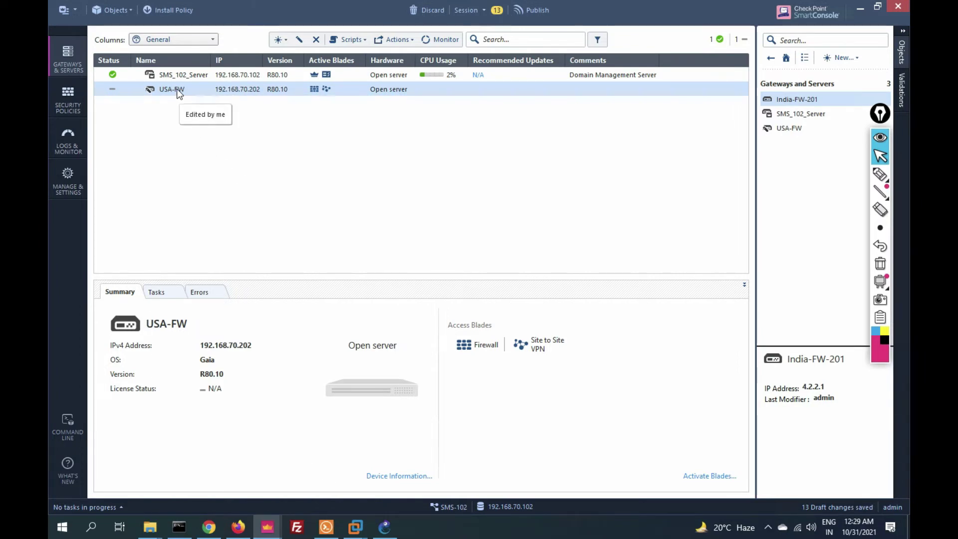
left_click(788, 60)
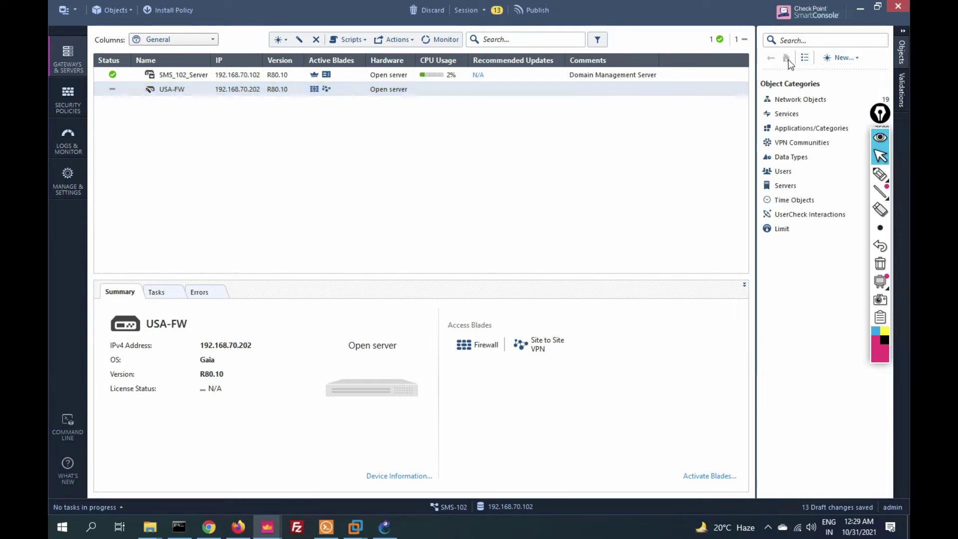
left_click(784, 144)
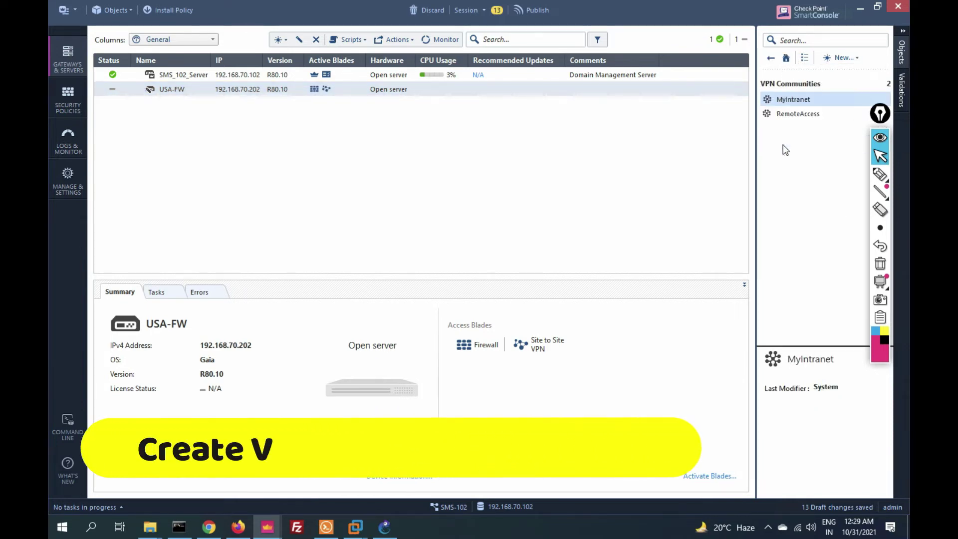
right_click(783, 98)
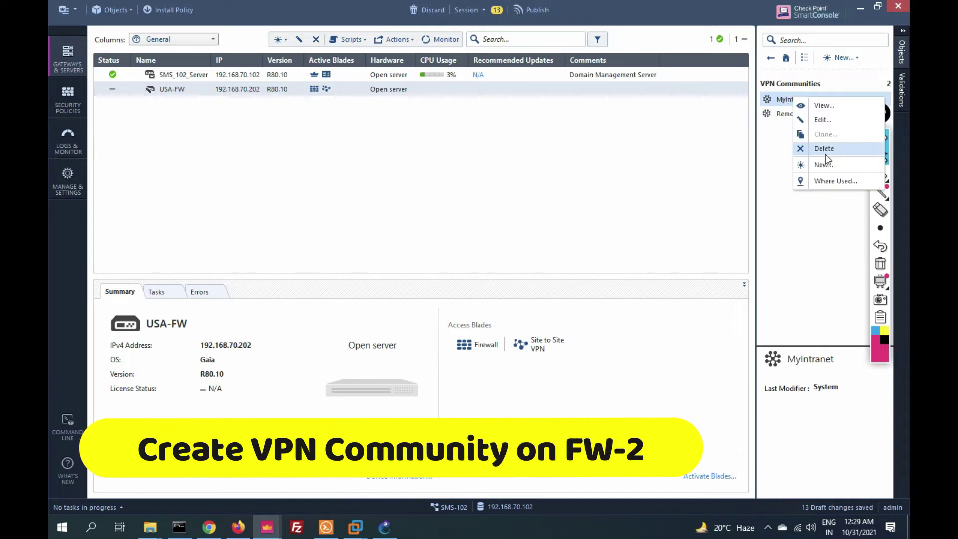
Step: Create community IPSec-vpn with India-FW-201 and USA-FW as participating gateways, then view its encryption page
left_click(826, 164)
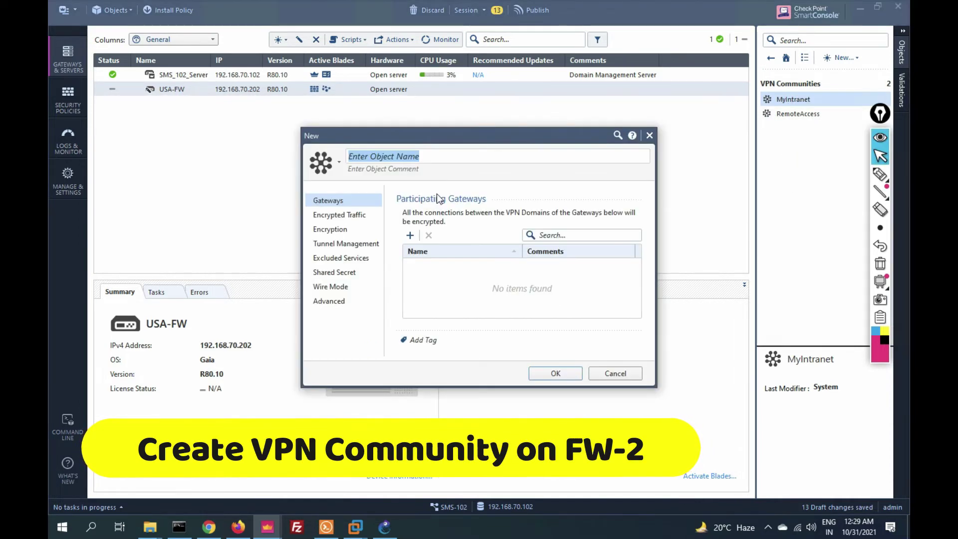
type("IPSec-vpn")
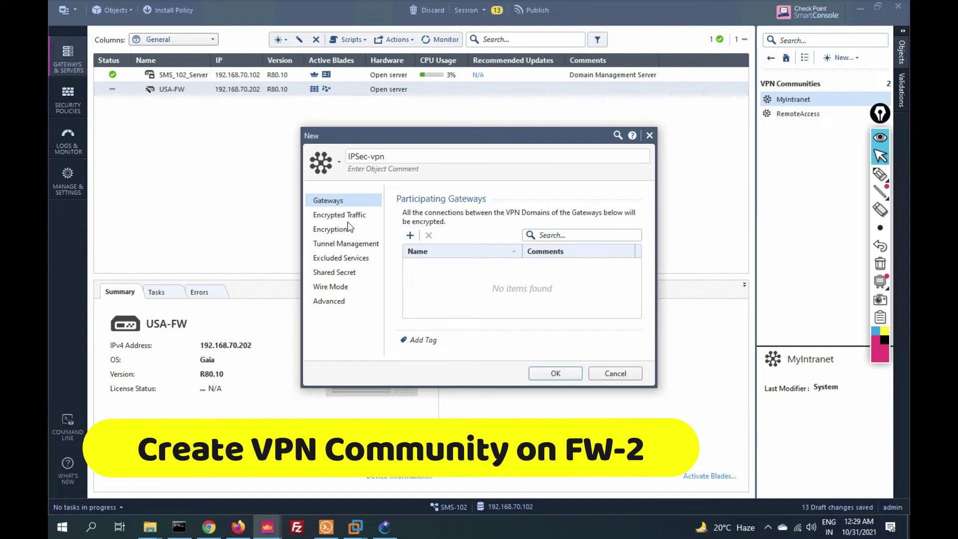
left_click(409, 235)
mouse_move(431, 291)
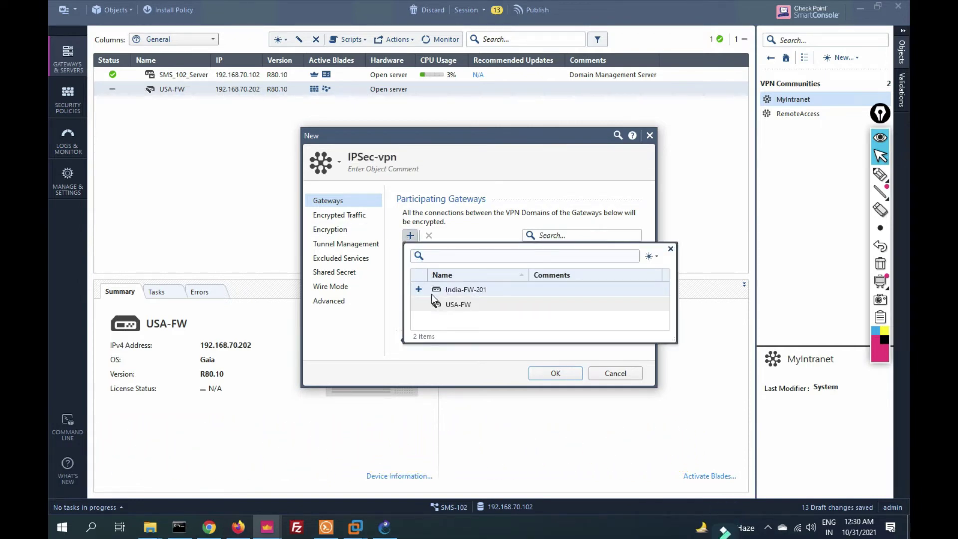
left_click(445, 292)
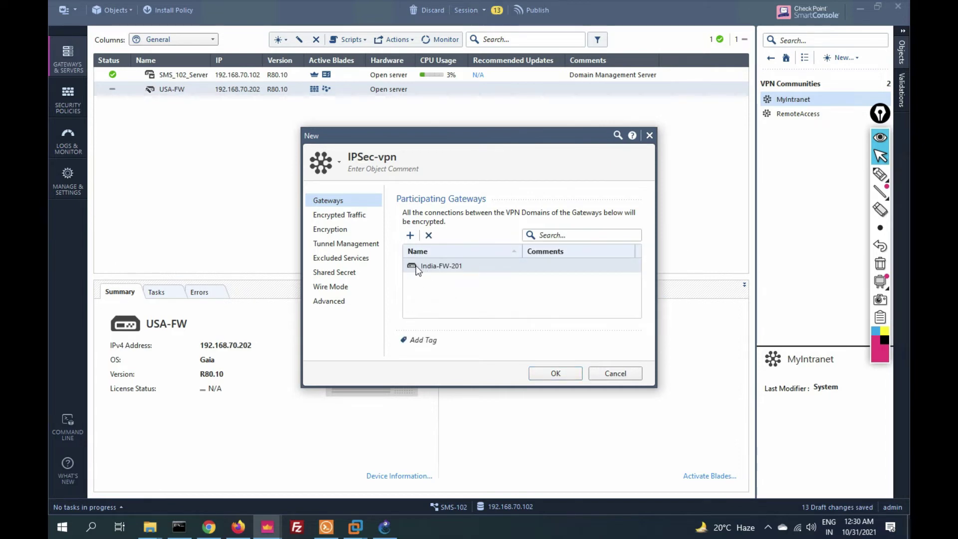
left_click(410, 235)
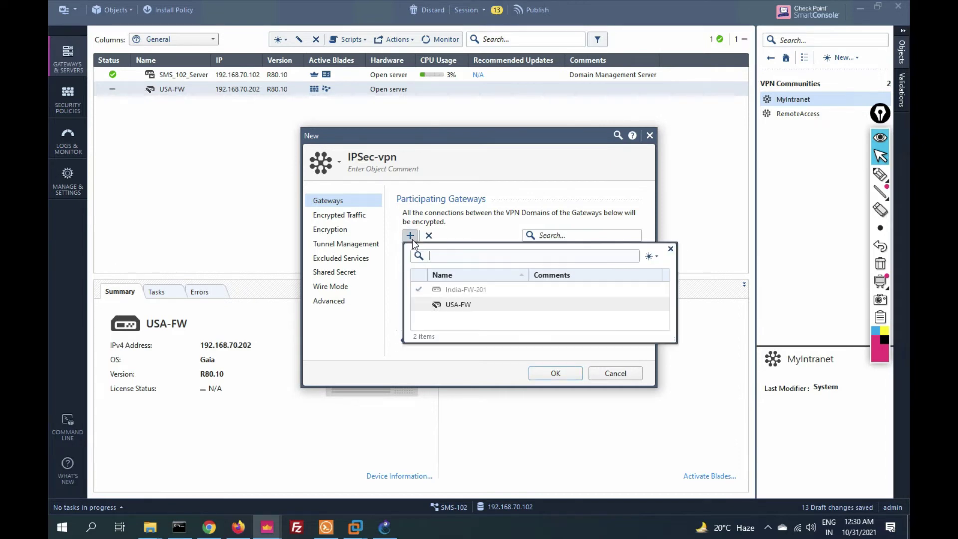
left_click(442, 307)
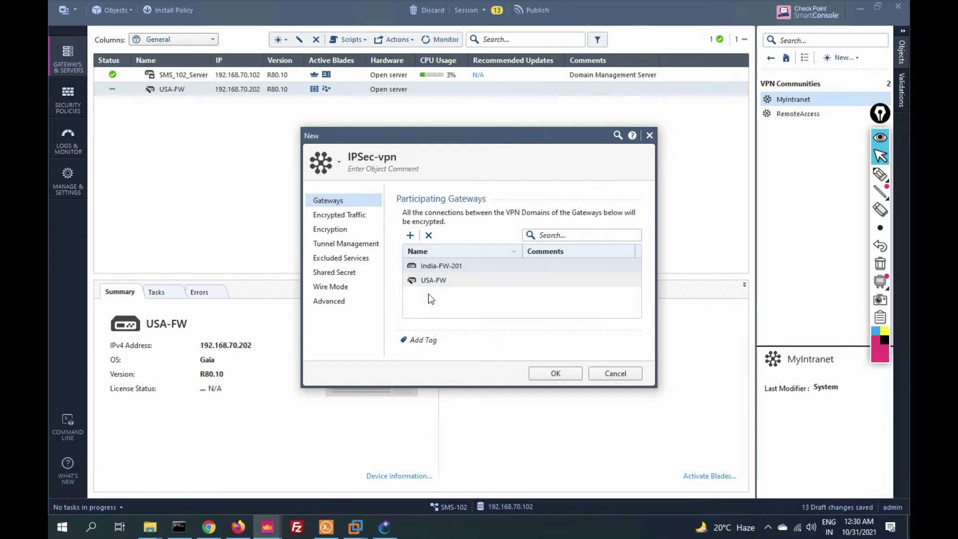
left_click(347, 233)
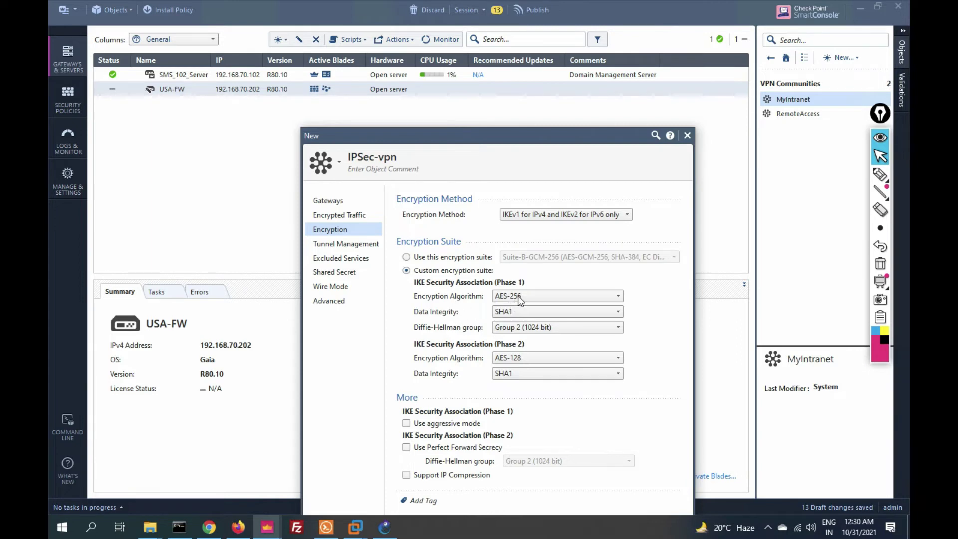
Step: Set Phase 1 and Phase 2 data integrity to MD5
left_click(499, 314)
left_click(508, 382)
left_click(509, 376)
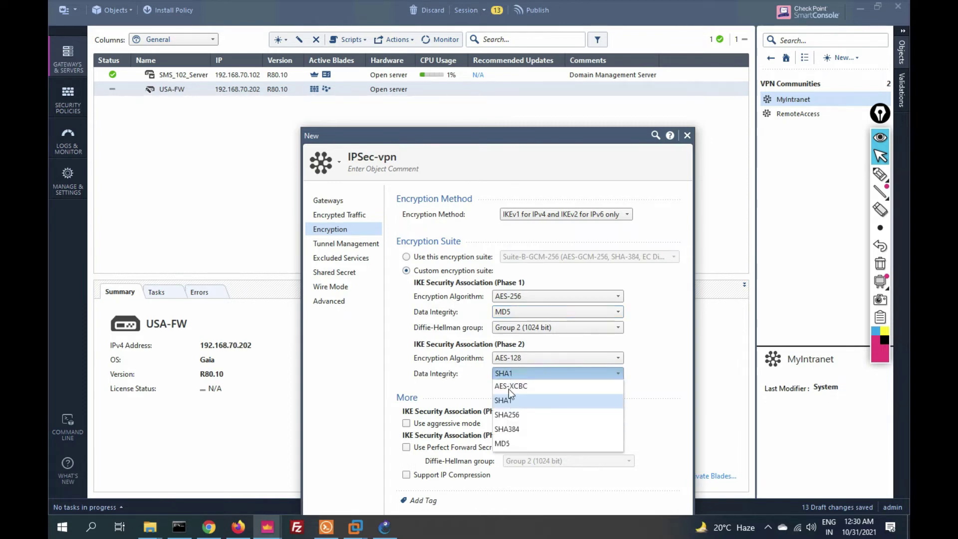
left_click(504, 443)
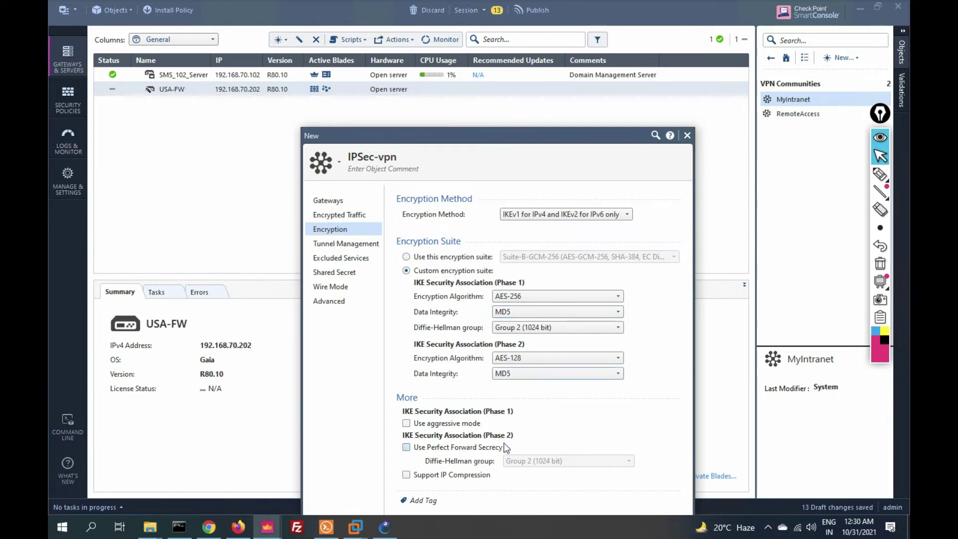
Step: Use only a shared secret for external members, enter India-FW-201's secret, and save the community
left_click(348, 277)
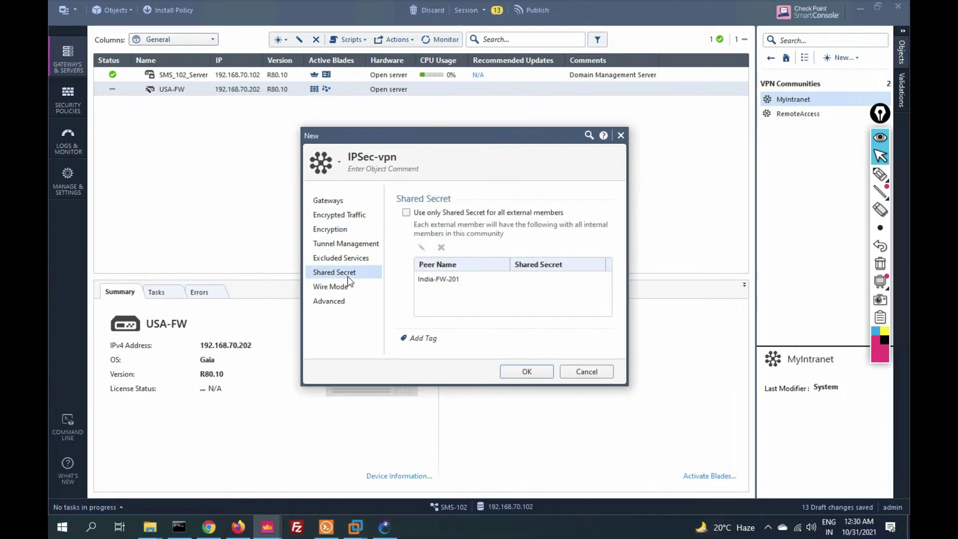
left_click(407, 213)
left_click(422, 248)
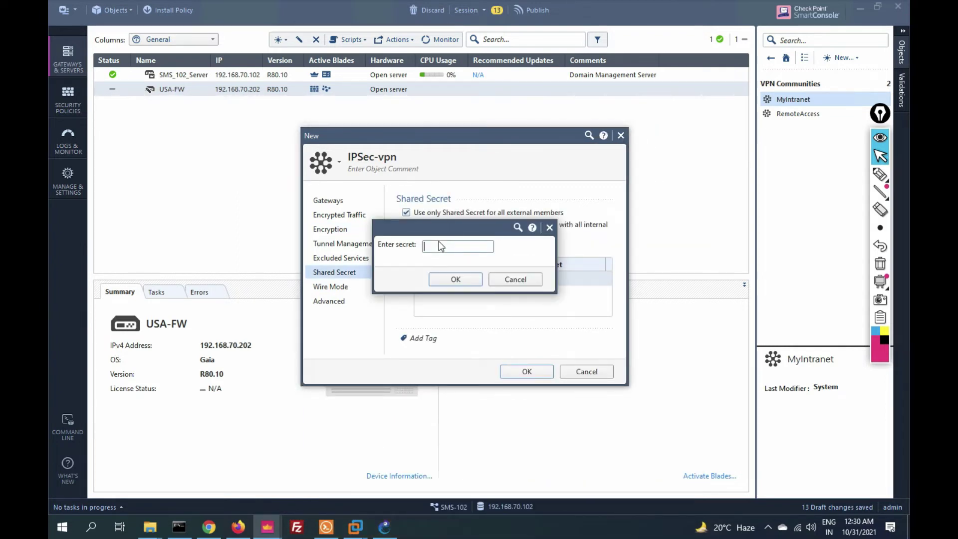
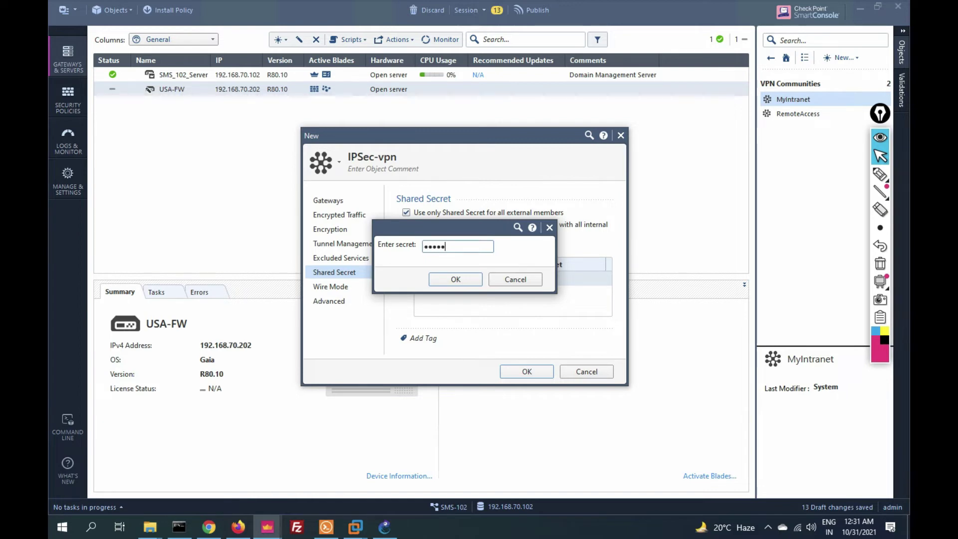
left_click(453, 280)
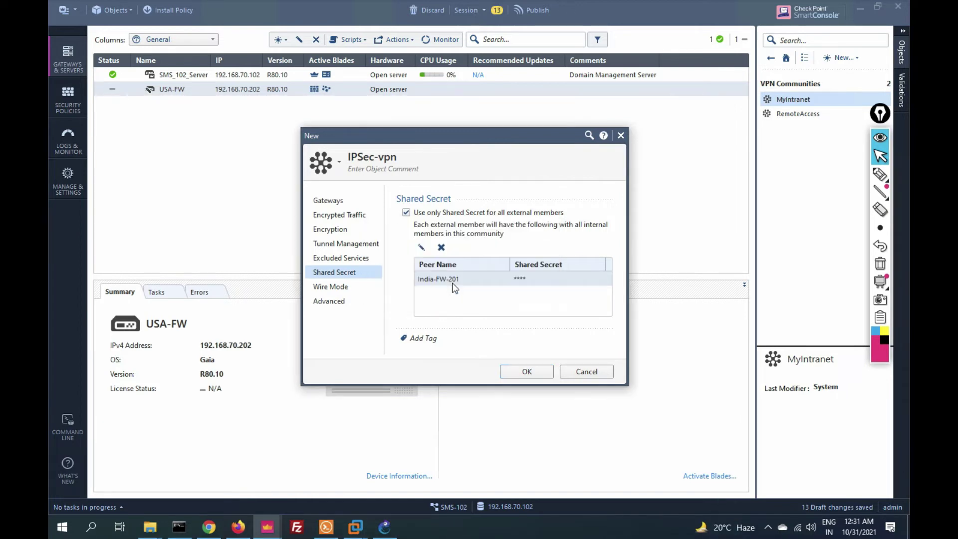
key("Return")
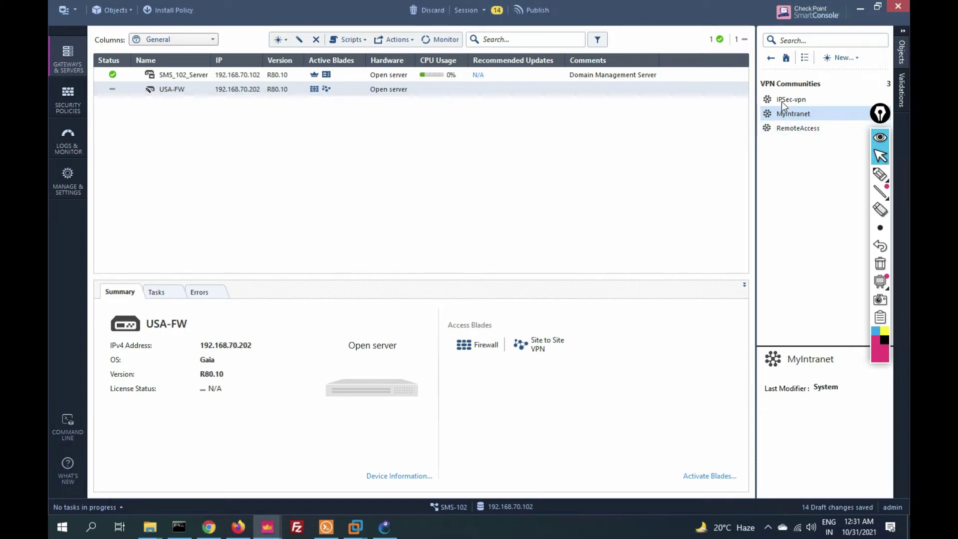
Step: Open USA-FW's gateway properties and set its VPN domain to manually defined
left_click(781, 101)
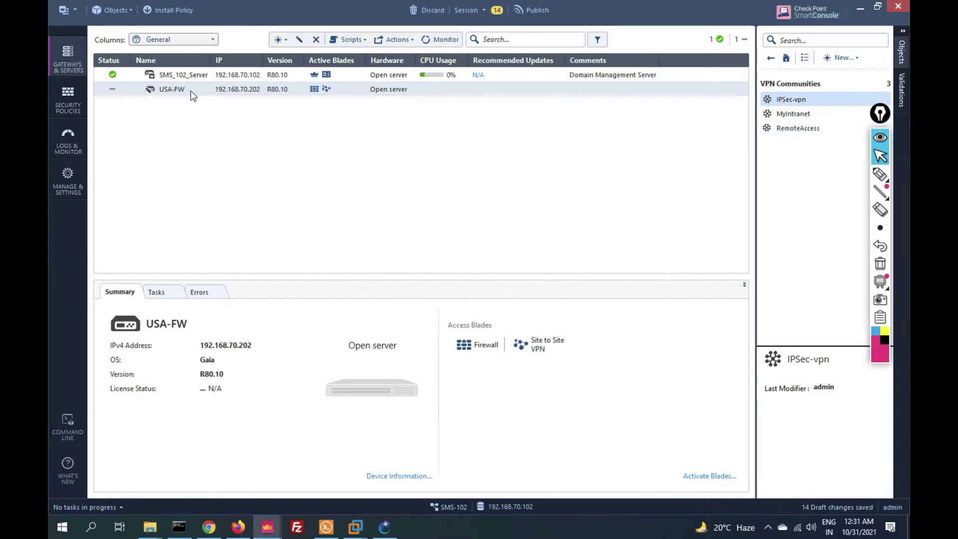
double_click(173, 91)
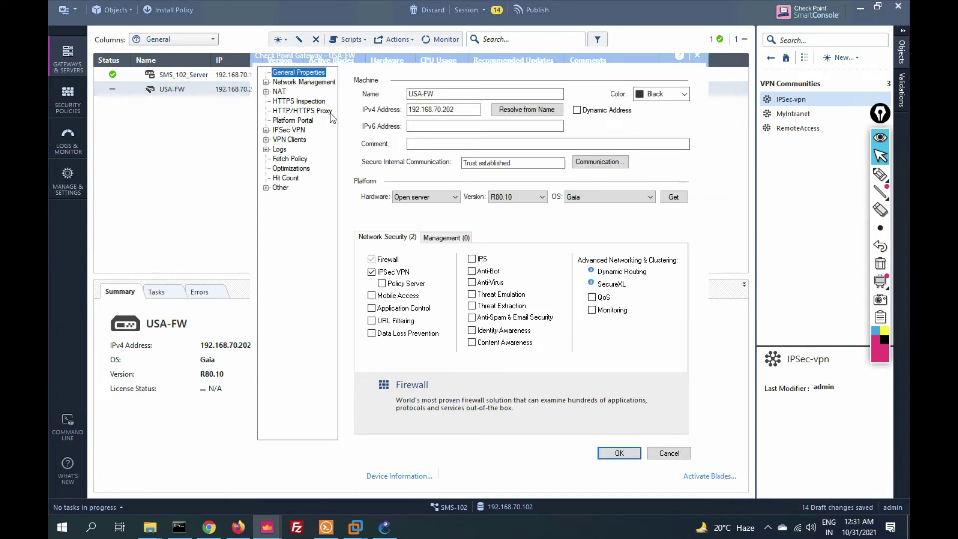
left_click(291, 83)
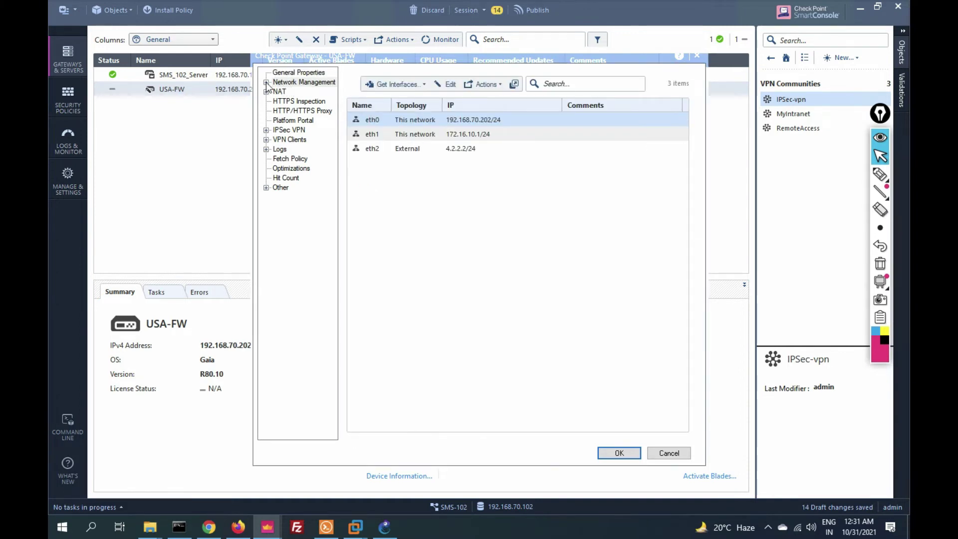
left_click(266, 82)
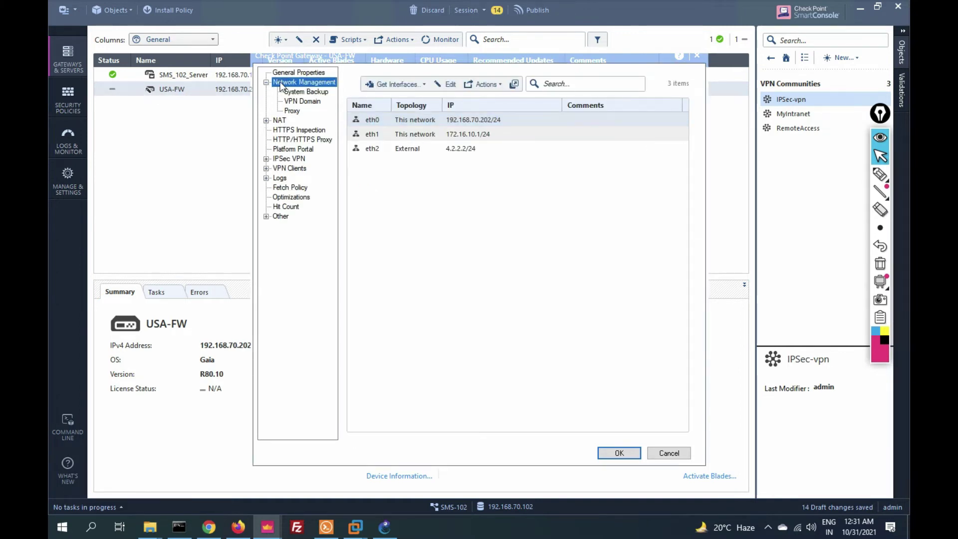
left_click(289, 100)
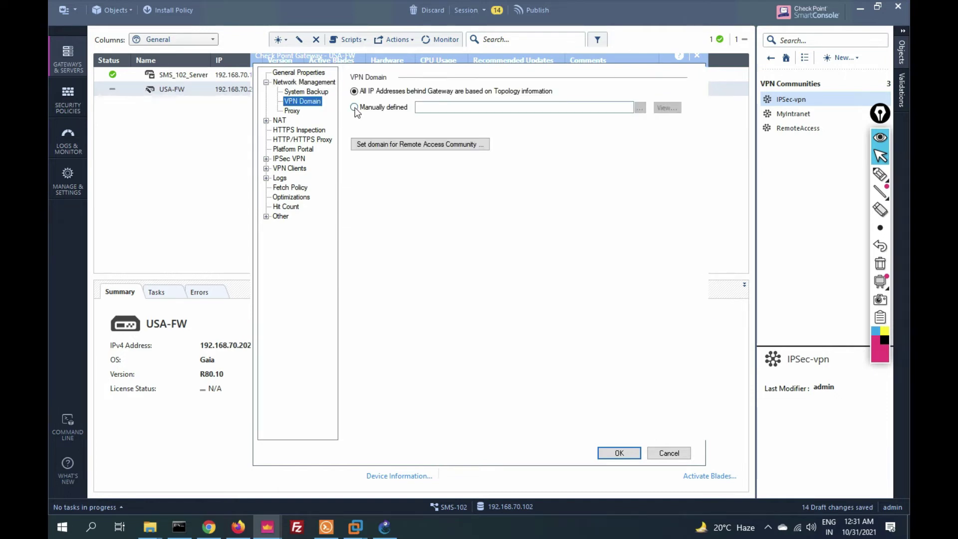
left_click(354, 108)
left_click(640, 108)
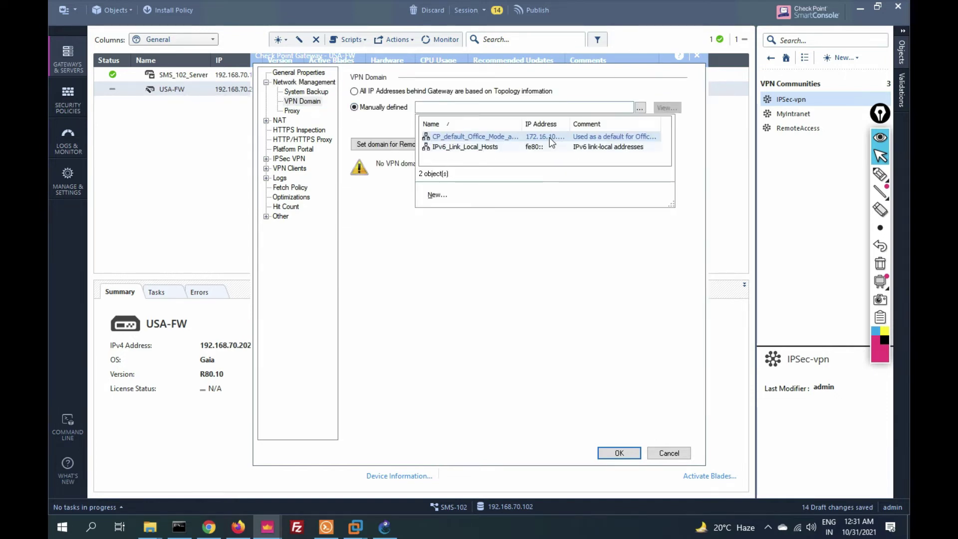
Step: Check R2's addresses in GNS3, then choose CP_default_Office_Mode_addresses_pool as the VPN domain
key("alt+Tab")
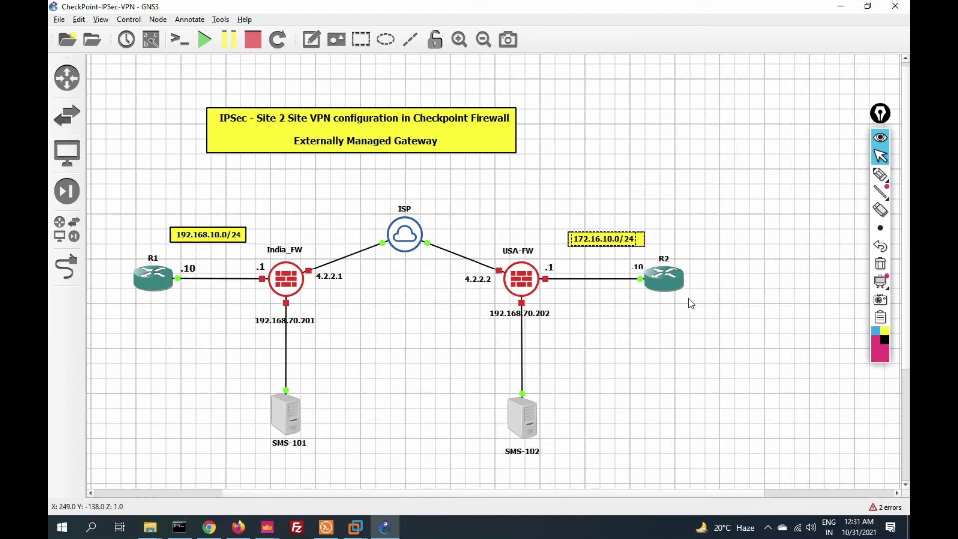
left_click_drag(690, 304, 548, 220)
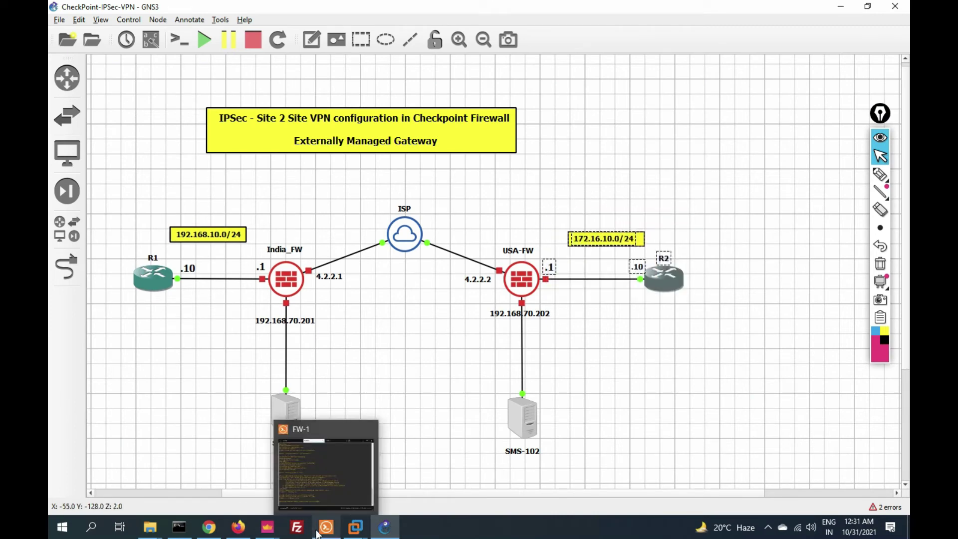
mouse_move(268, 535)
left_click(330, 472)
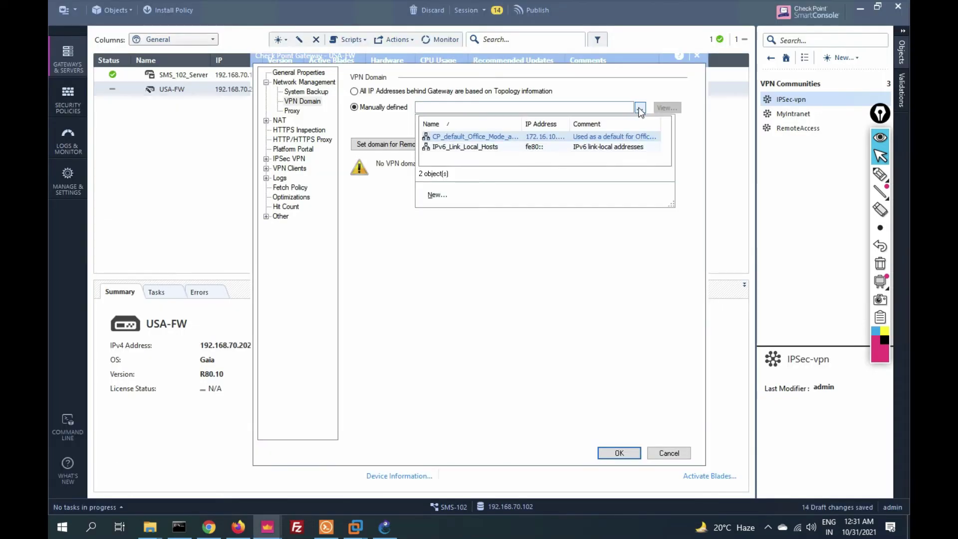
left_click(541, 138)
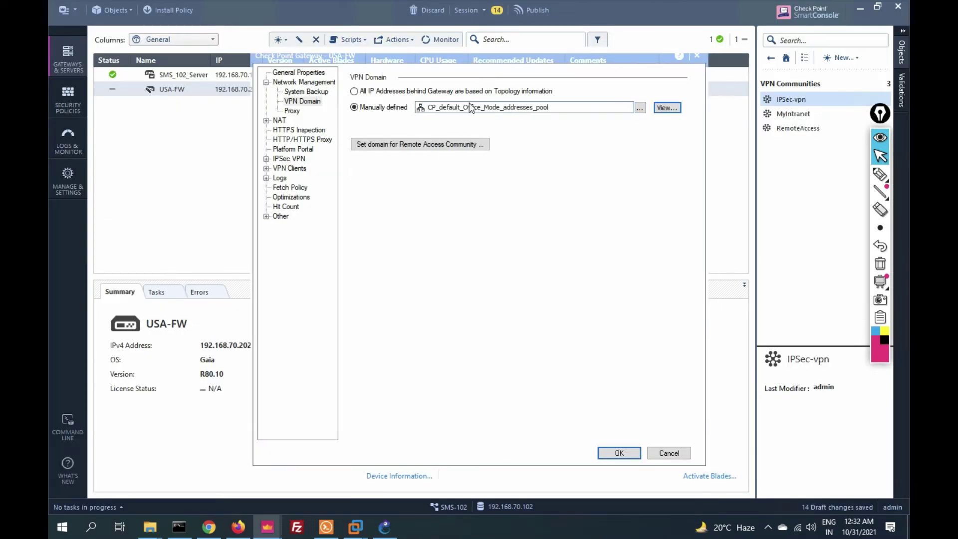
left_click(487, 109)
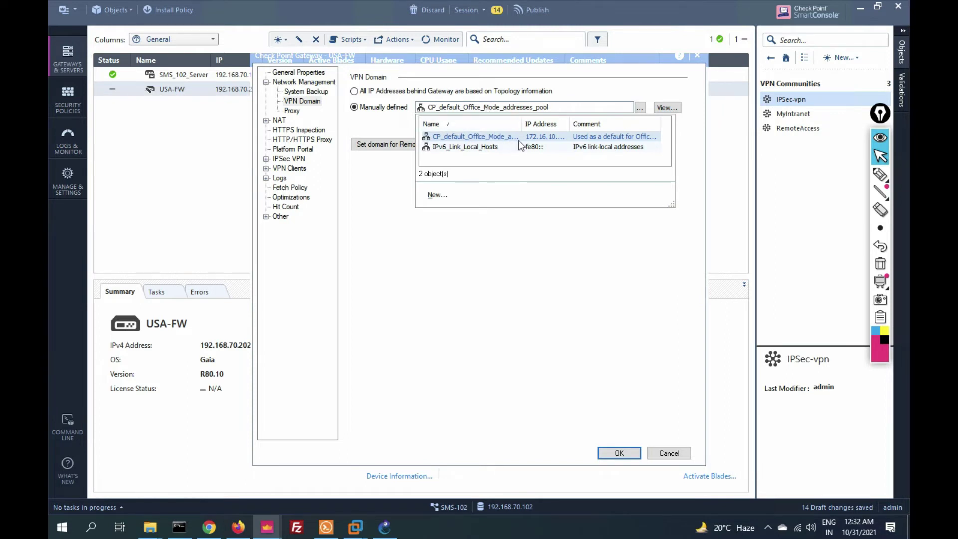
left_click(454, 241)
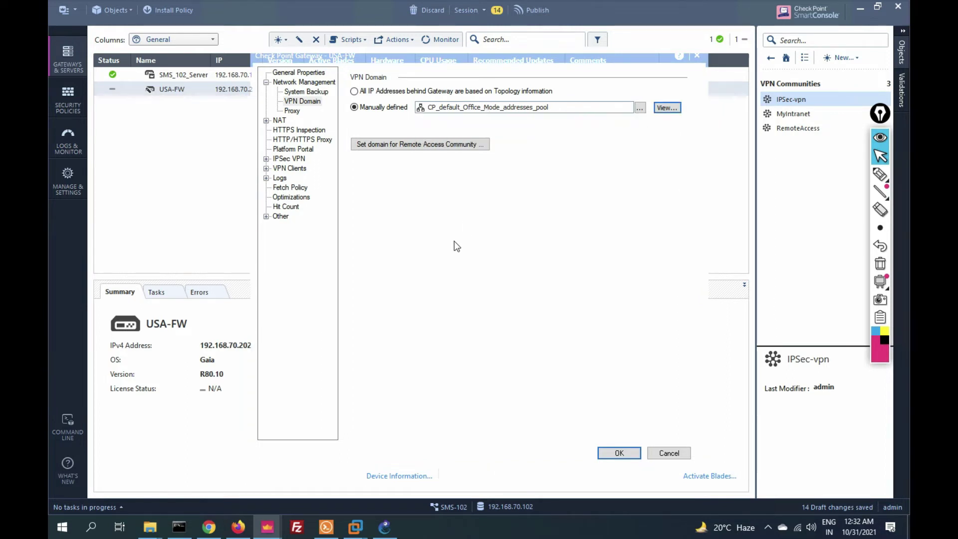
Step: Set IPsec VPN Link Selection to topology address 4.2.2.2 and save USA-FW's settings
left_click(283, 160)
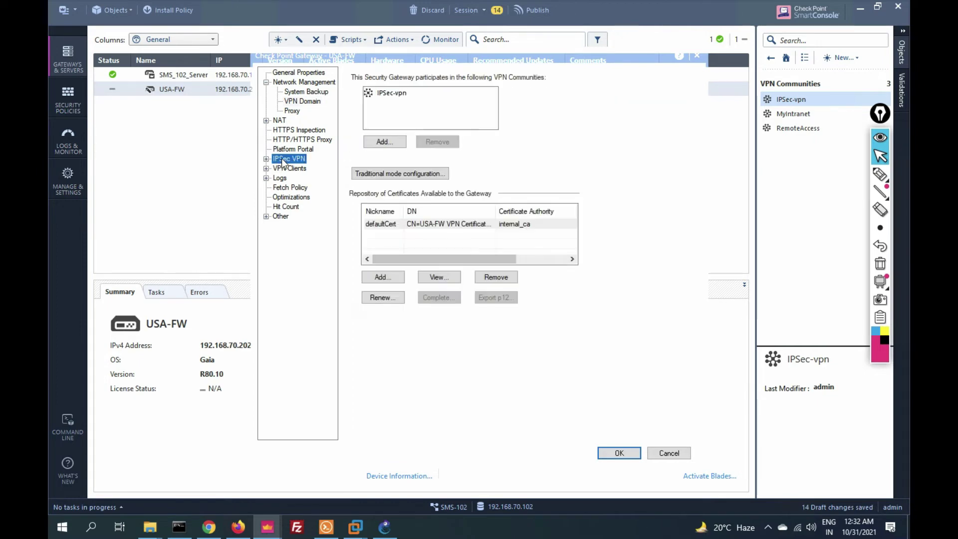
left_click(266, 158)
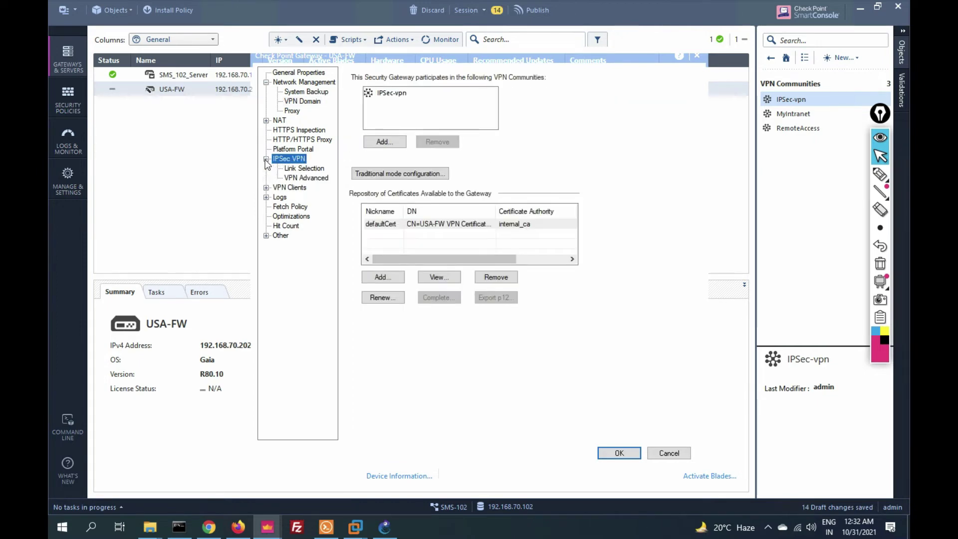
left_click(296, 170)
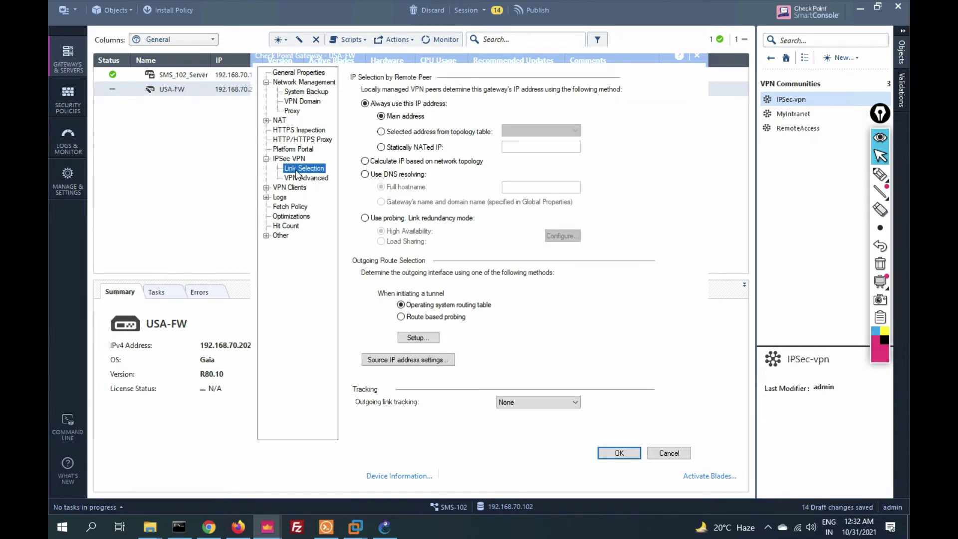
left_click(381, 133)
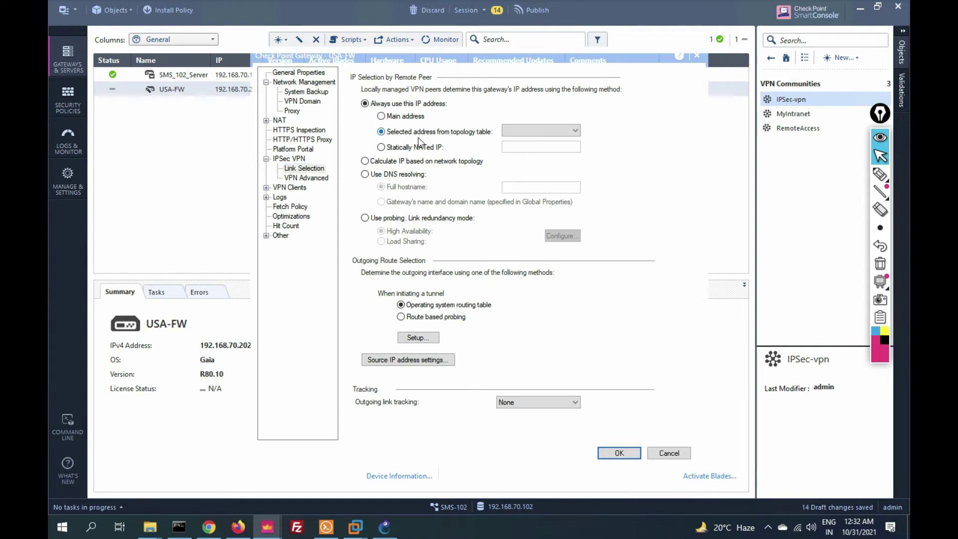
left_click(520, 130)
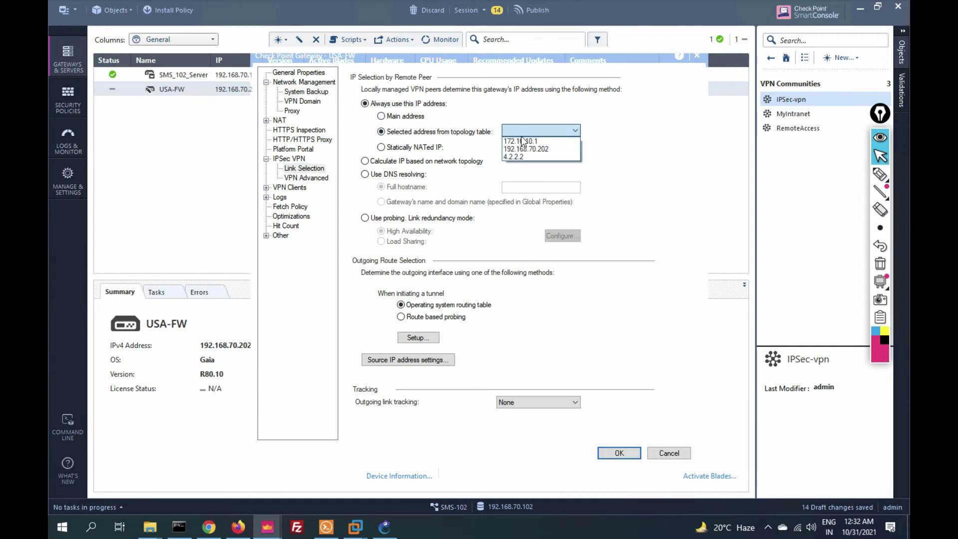
left_click(526, 156)
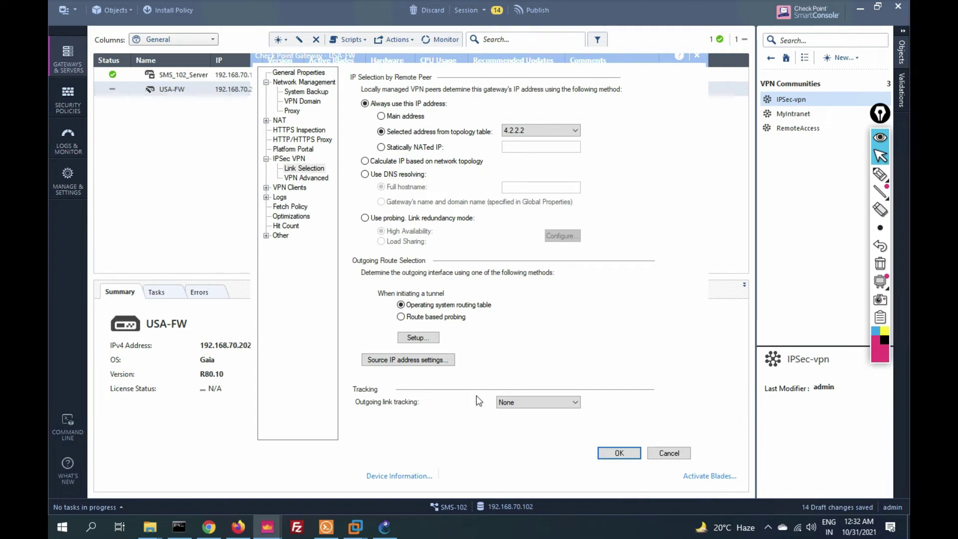
left_click(385, 527)
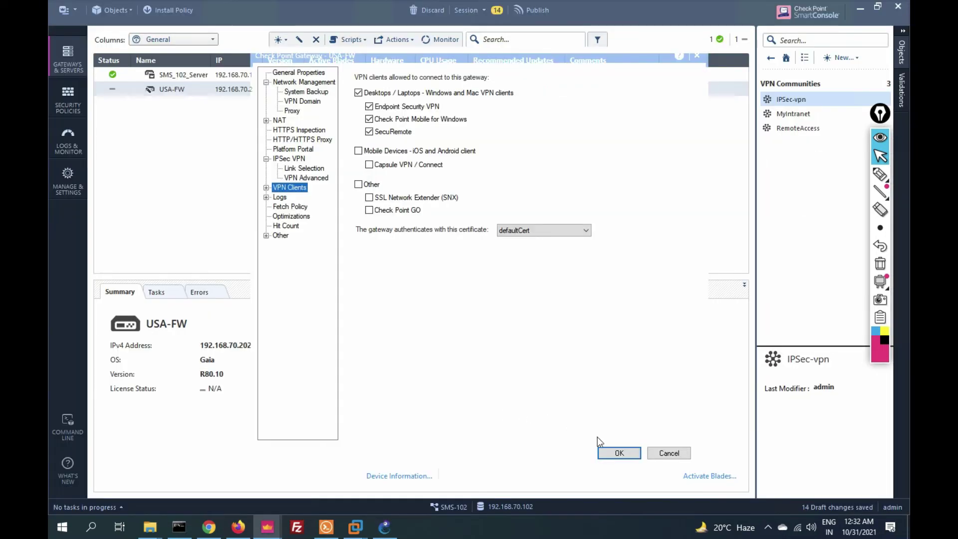
left_click(618, 453)
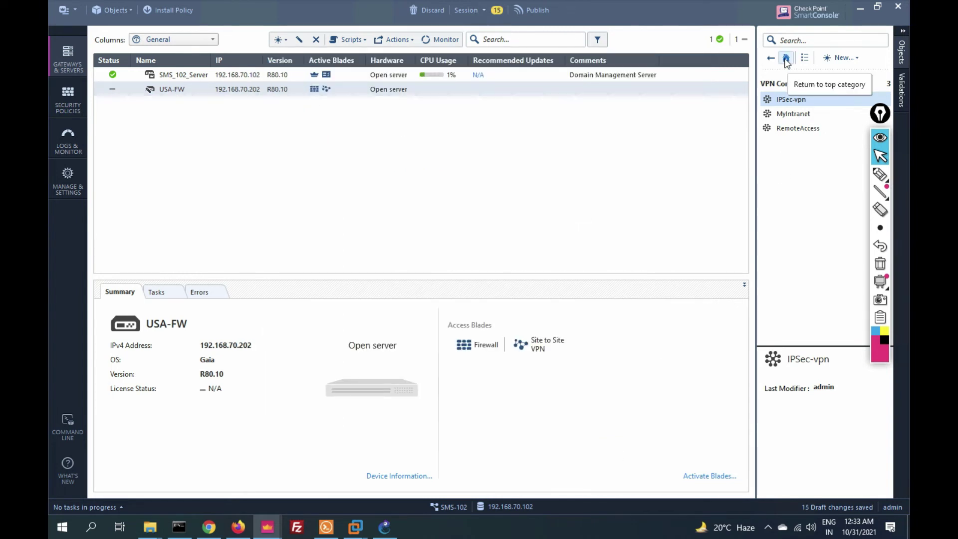
Step: Open India-FW-201 from Gateways and Servers and set its VPN domain to manually defined
left_click(786, 58)
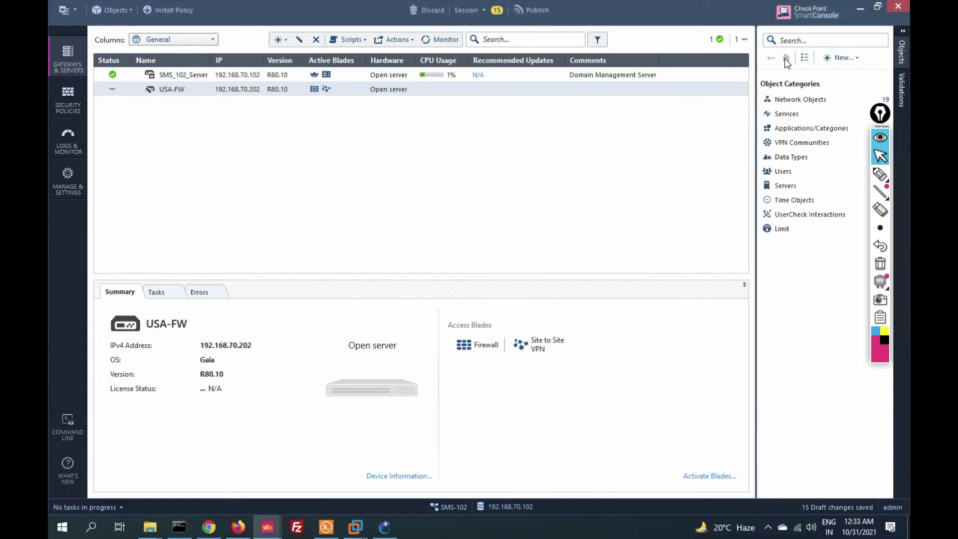
left_click(785, 100)
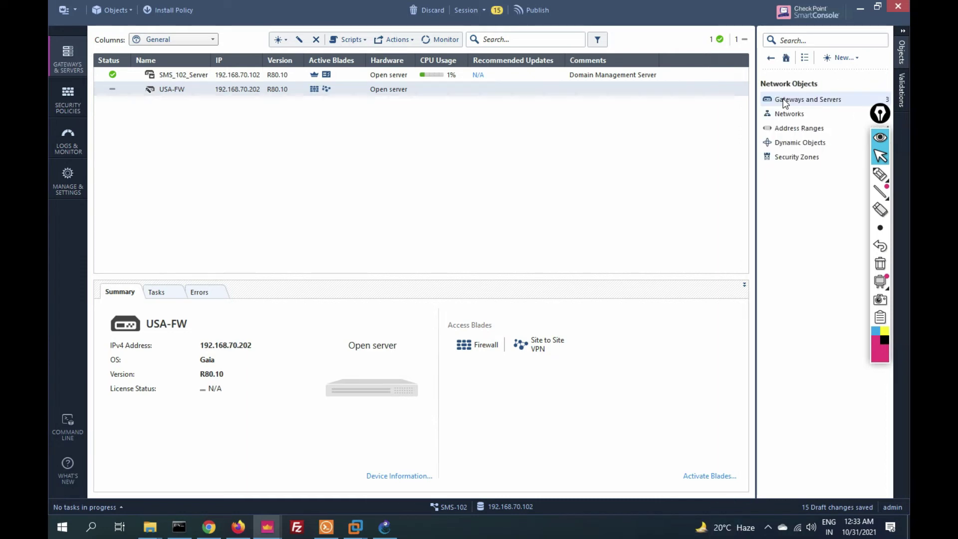
left_click(784, 101)
mouse_move(783, 97)
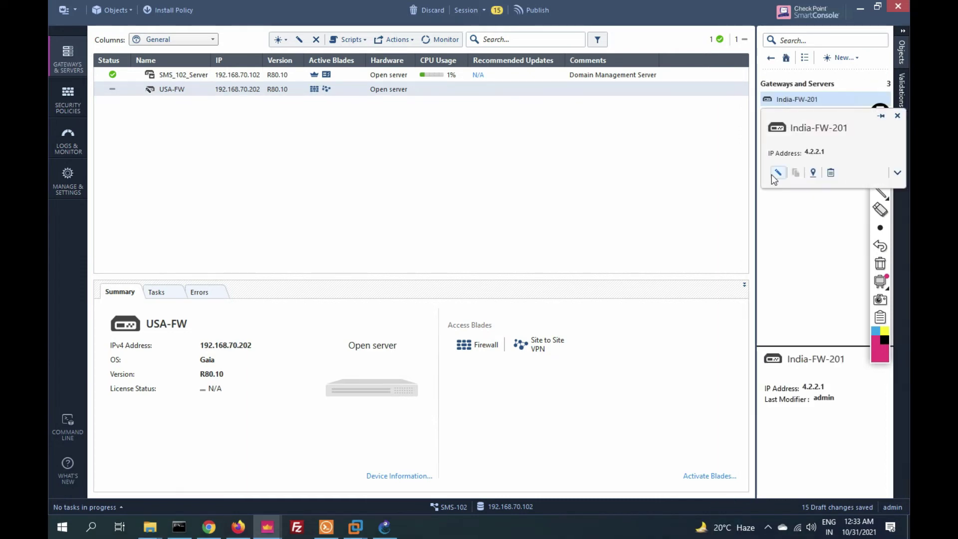
double_click(792, 101)
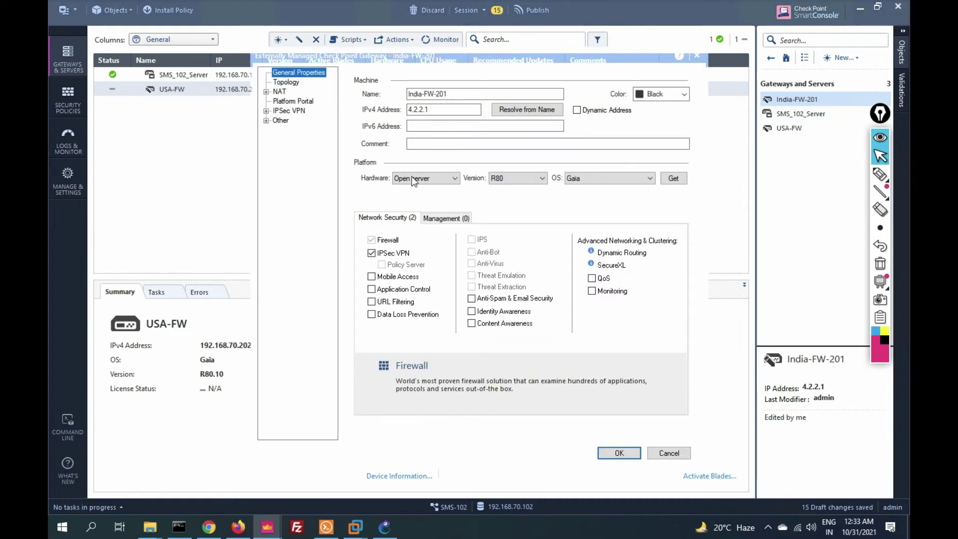
key("Down")
left_click(355, 288)
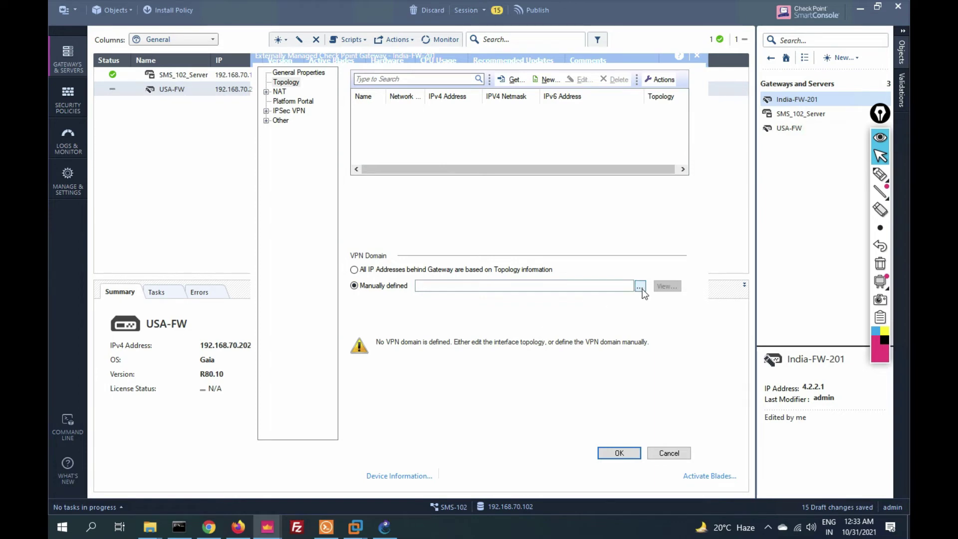
Step: Check R1's 192.168.10.0/24 LAN in GNS3, create network India-Net-192 as the VPN domain, and save
left_click(385, 527)
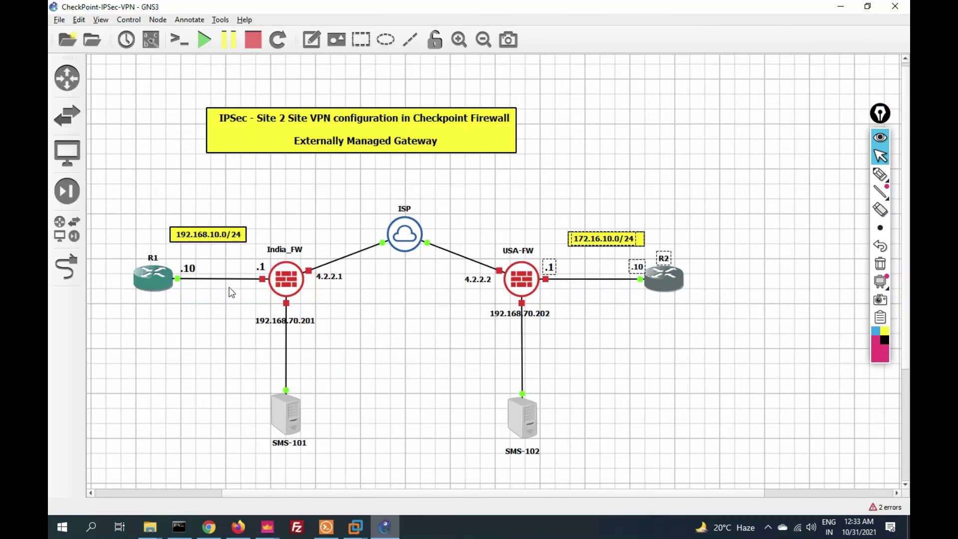
left_click_drag(138, 217, 251, 291)
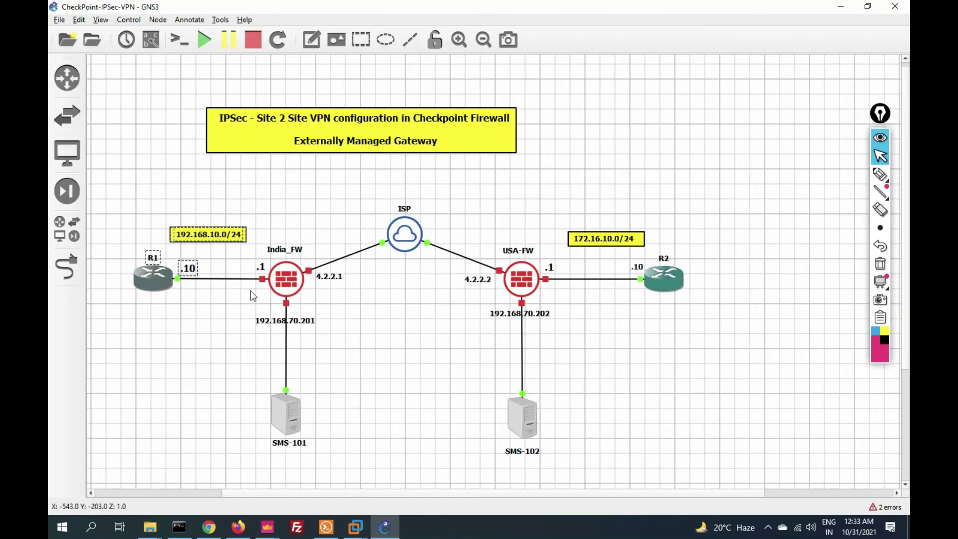
key("alt+Tab")
left_click(639, 286)
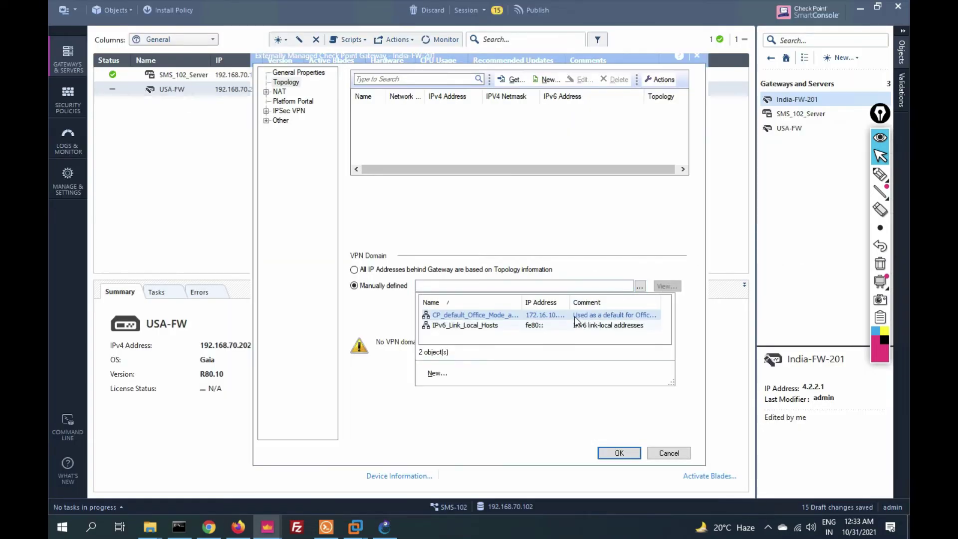
left_click(438, 373)
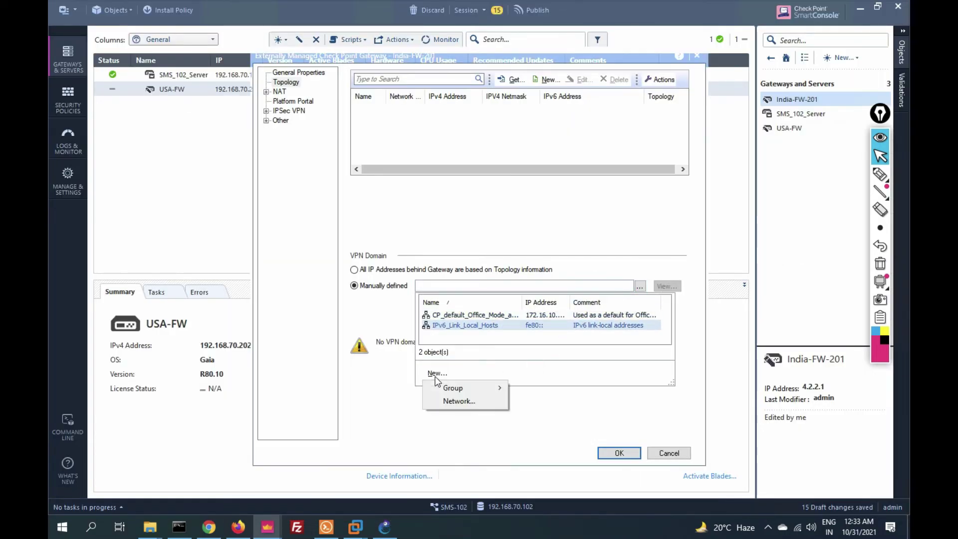
left_click(639, 285)
left_click(641, 287)
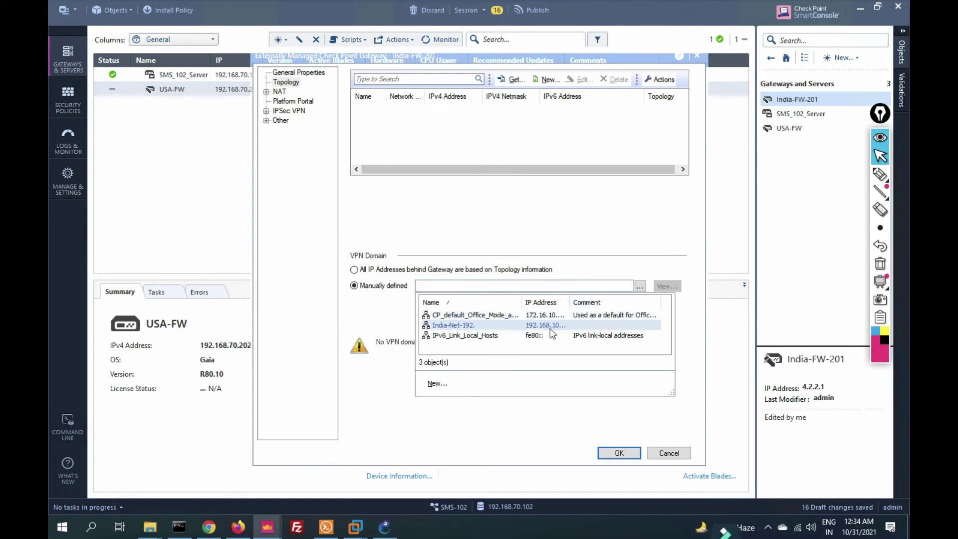
left_click(544, 326)
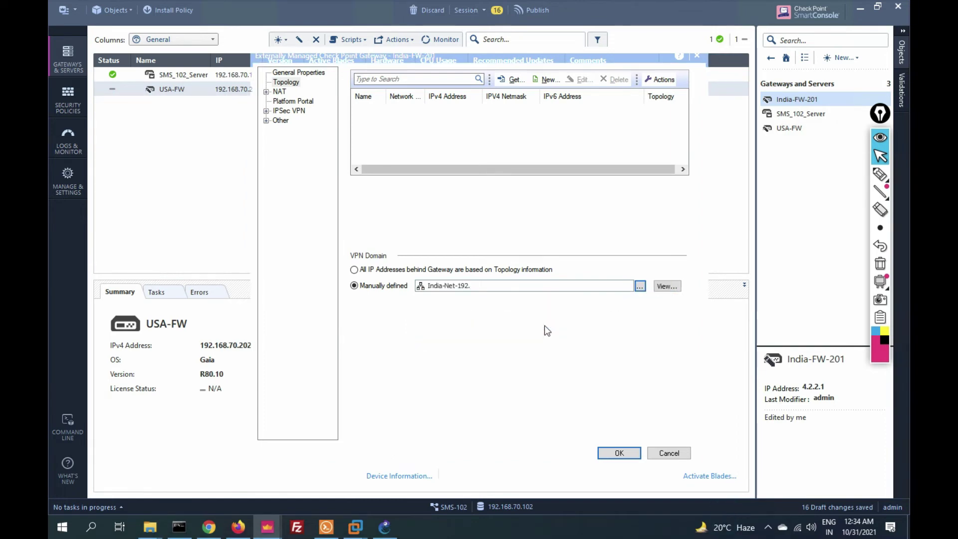
left_click(632, 457)
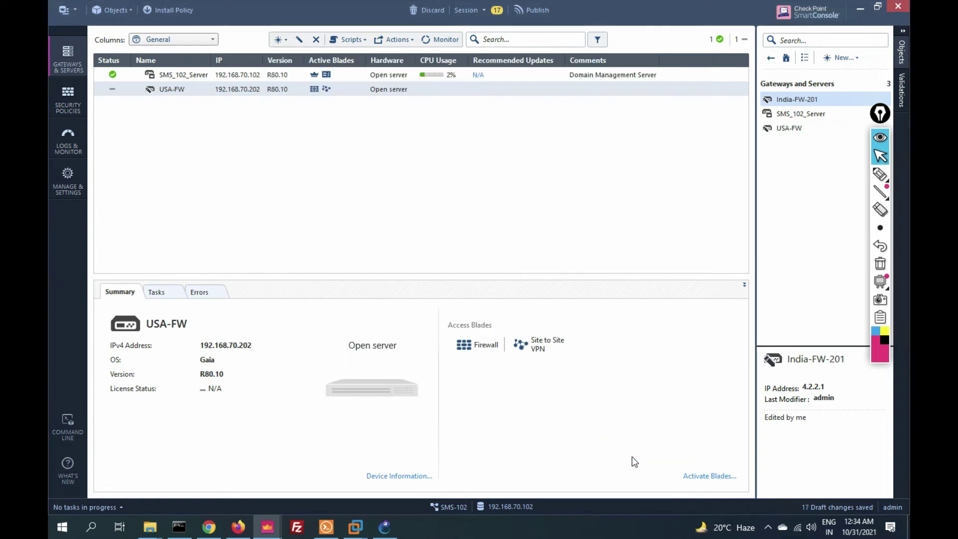
Step: Set the cleanup rule's action to Accept and its track to Log
left_click(65, 106)
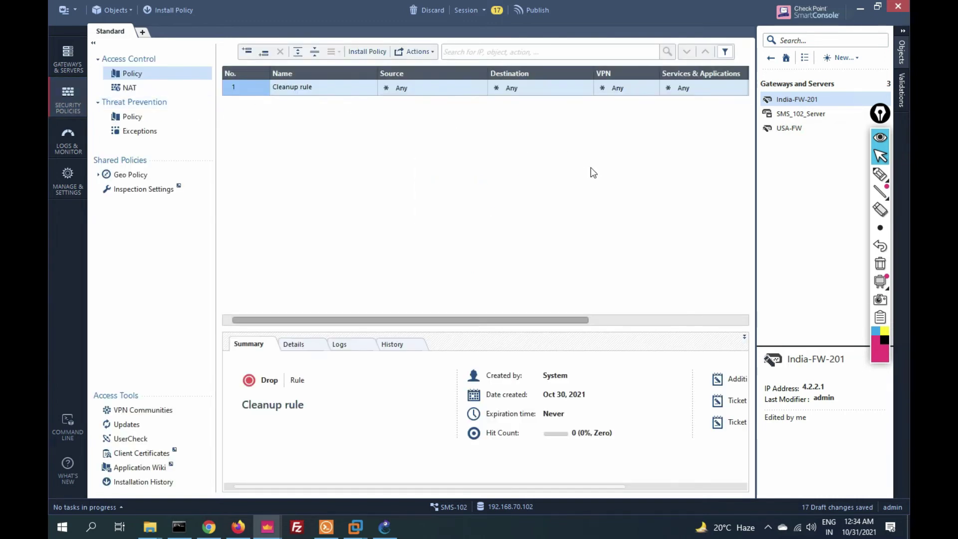
left_click_drag(517, 322, 642, 322)
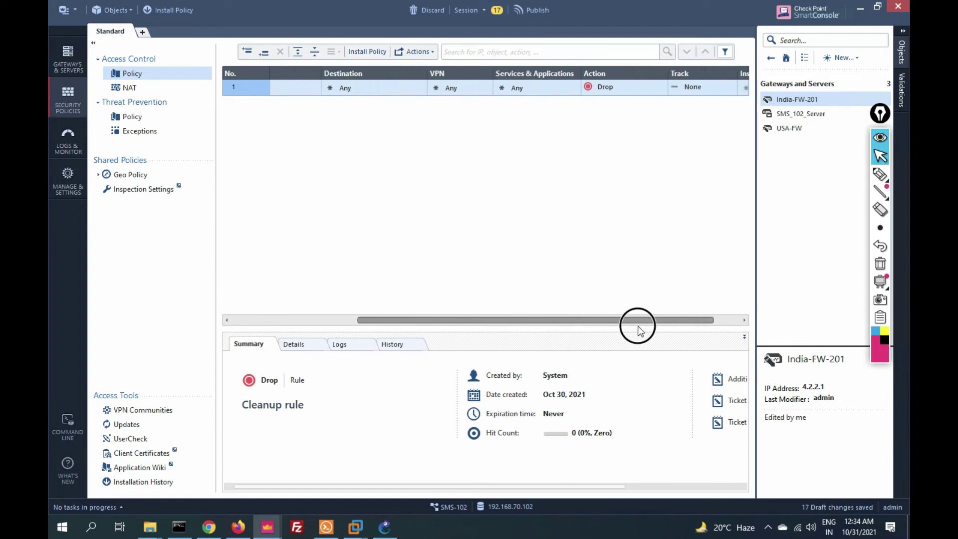
right_click(609, 90)
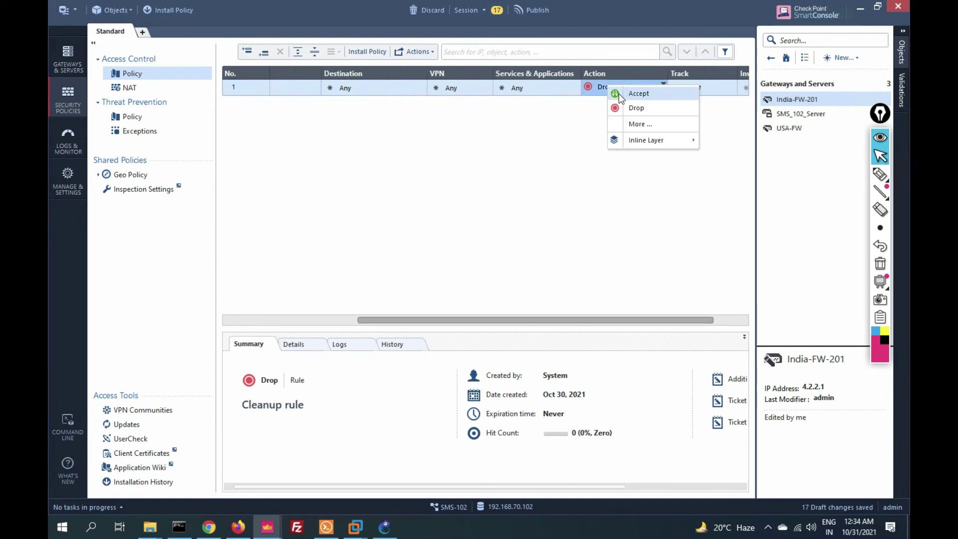
left_click(619, 94)
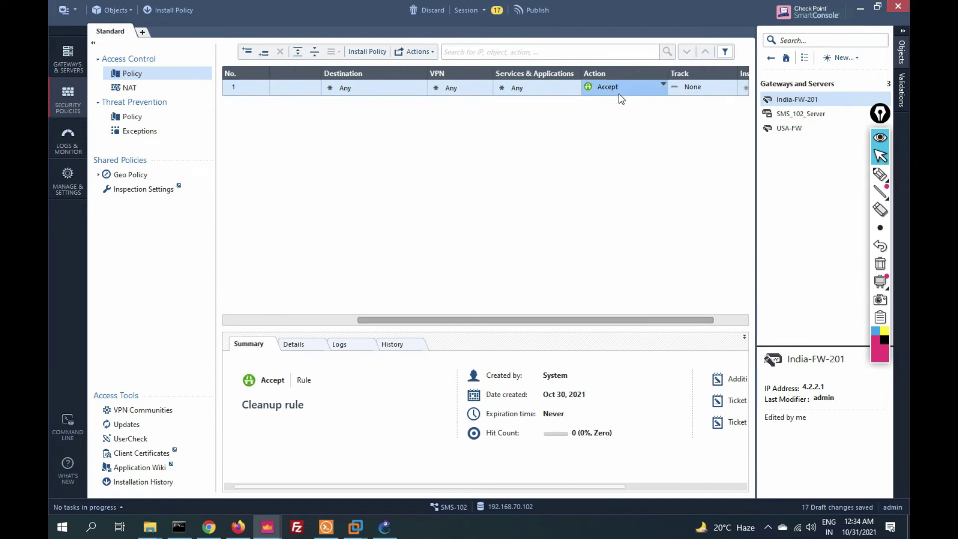
right_click(695, 90)
left_click(714, 110)
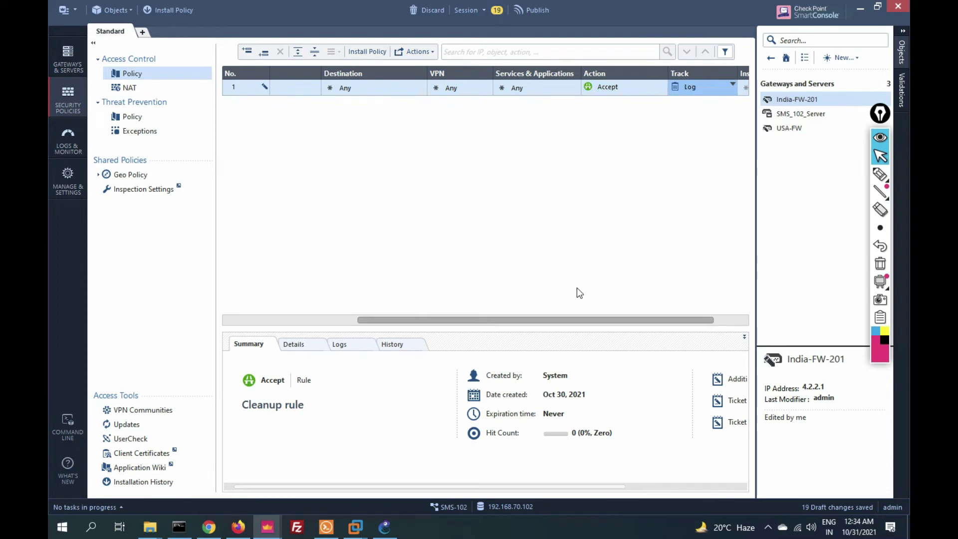
Step: Limit the cleanup rule to the IPSec-vpn community and install the policy on USA-FW
left_click(401, 90)
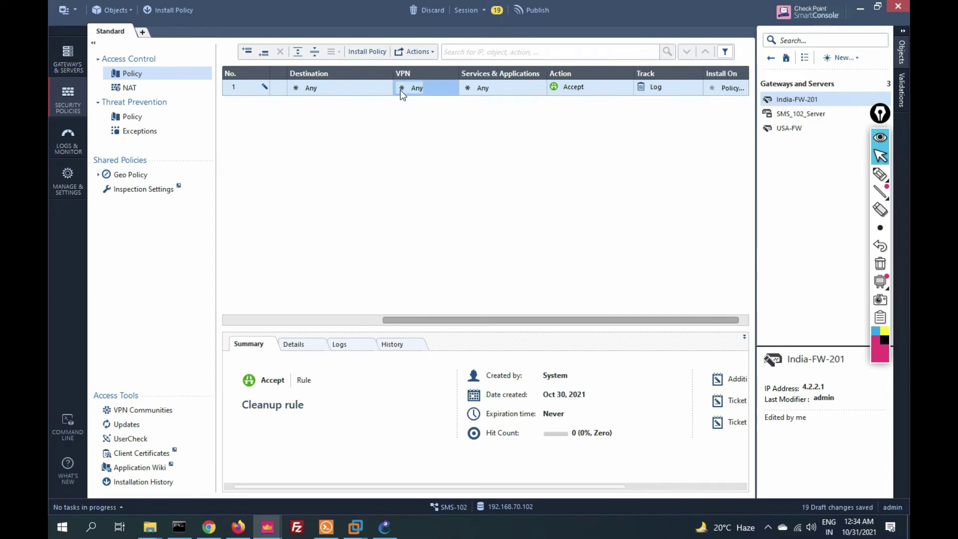
right_click(400, 90)
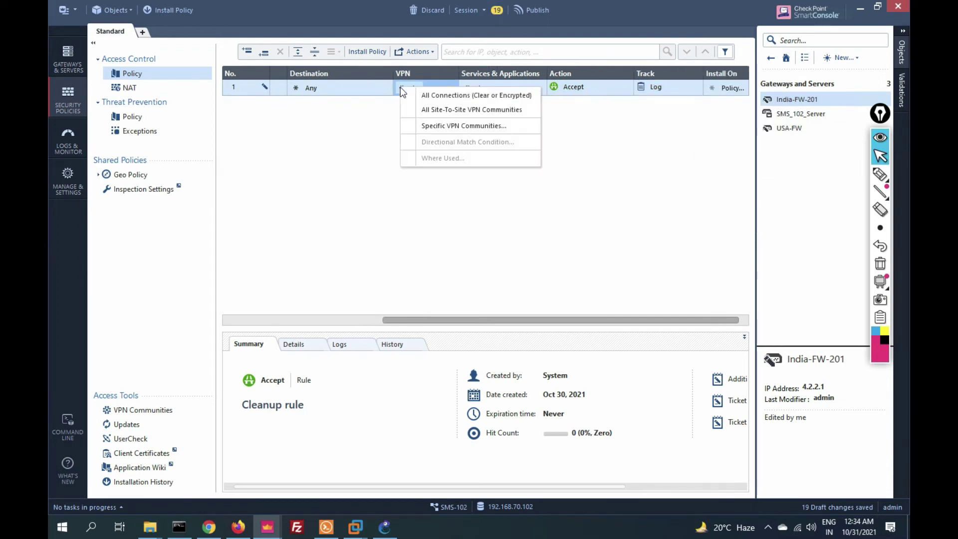
left_click(425, 126)
left_click(506, 131)
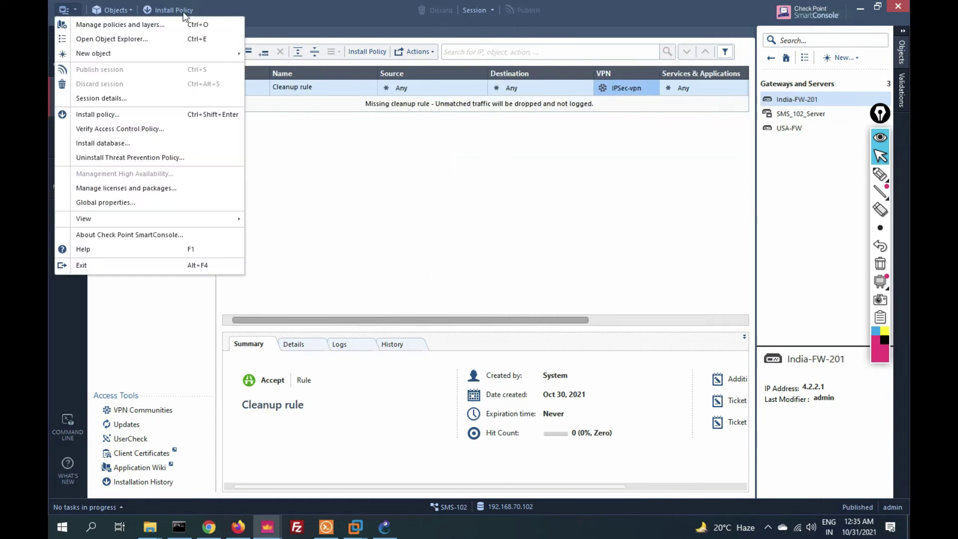
left_click(183, 11)
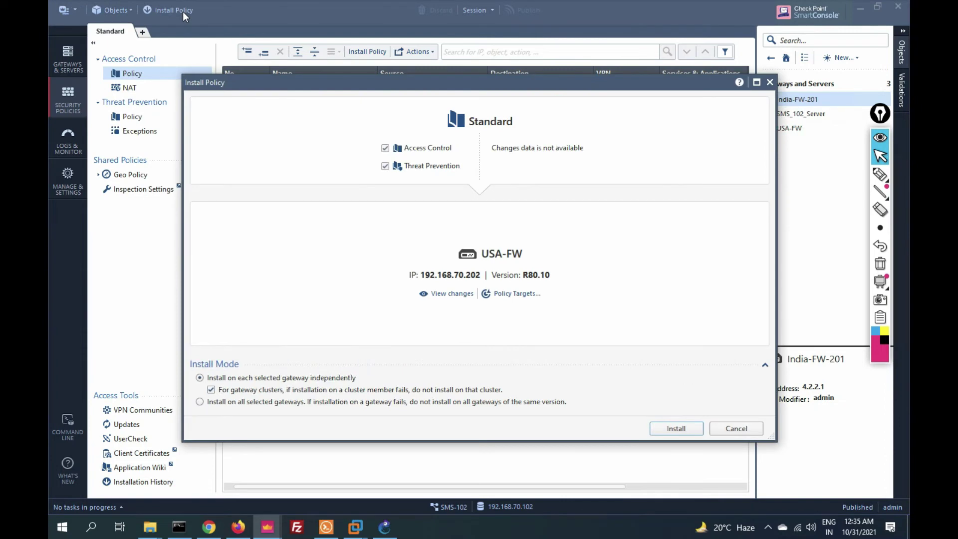
left_click(677, 428)
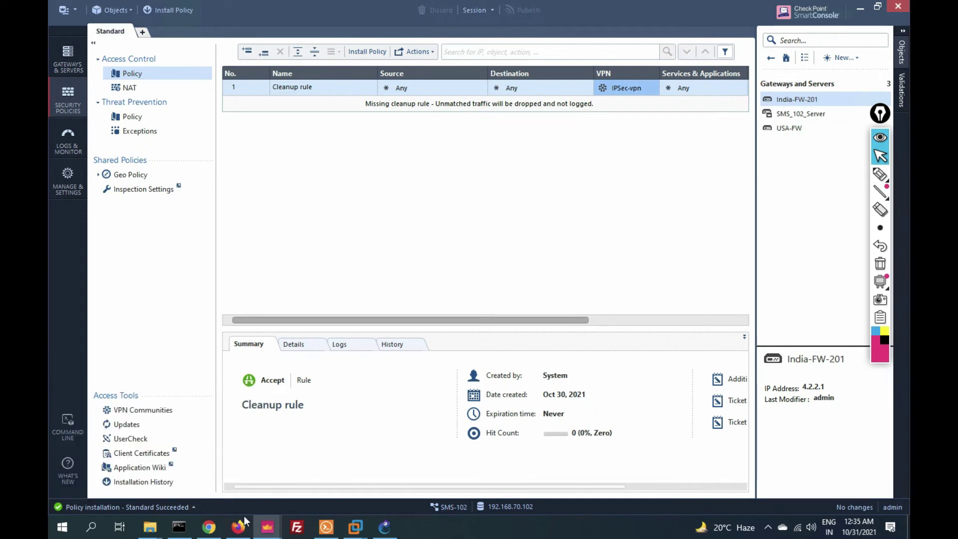
Step: In the SMS_101 window, set rule 1's VPN to the IPSec-VPN community
mouse_move(267, 527)
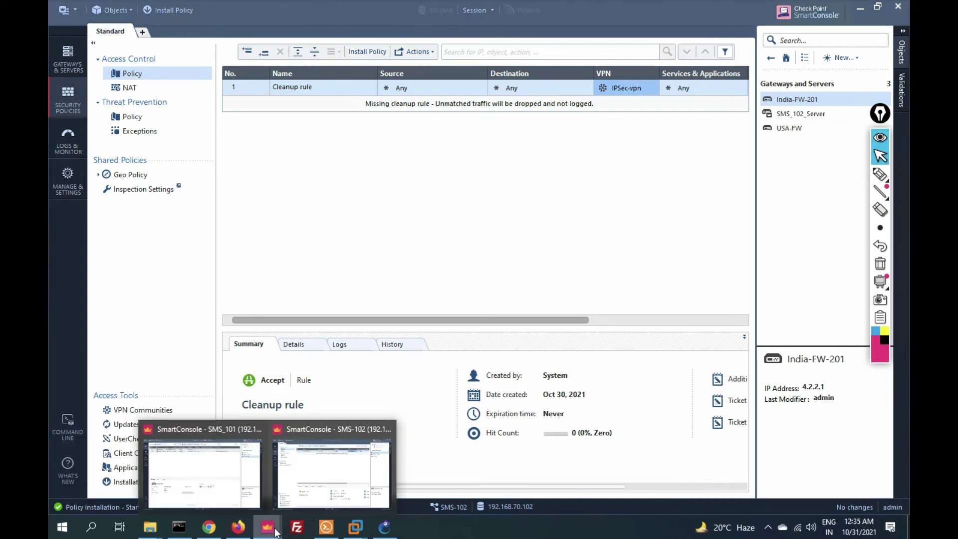
left_click(227, 483)
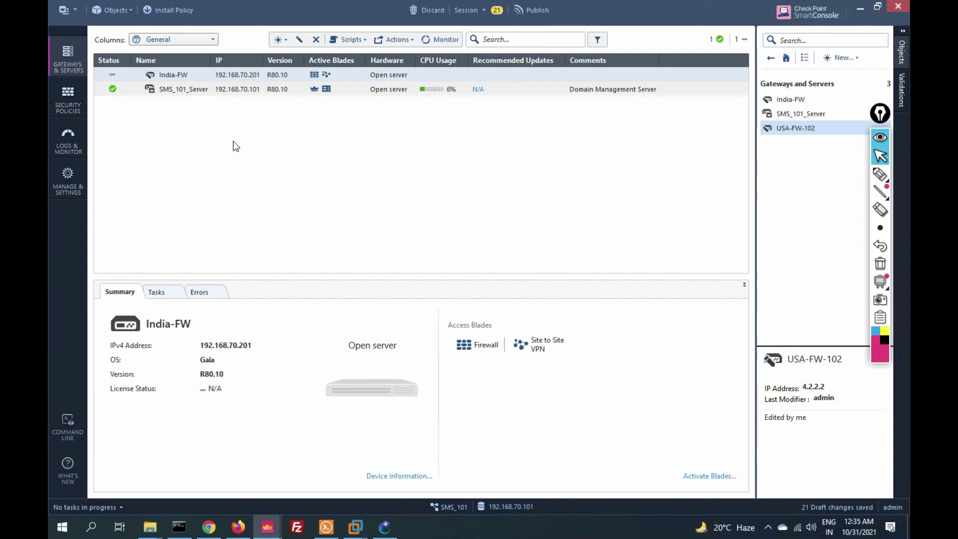
left_click(82, 104)
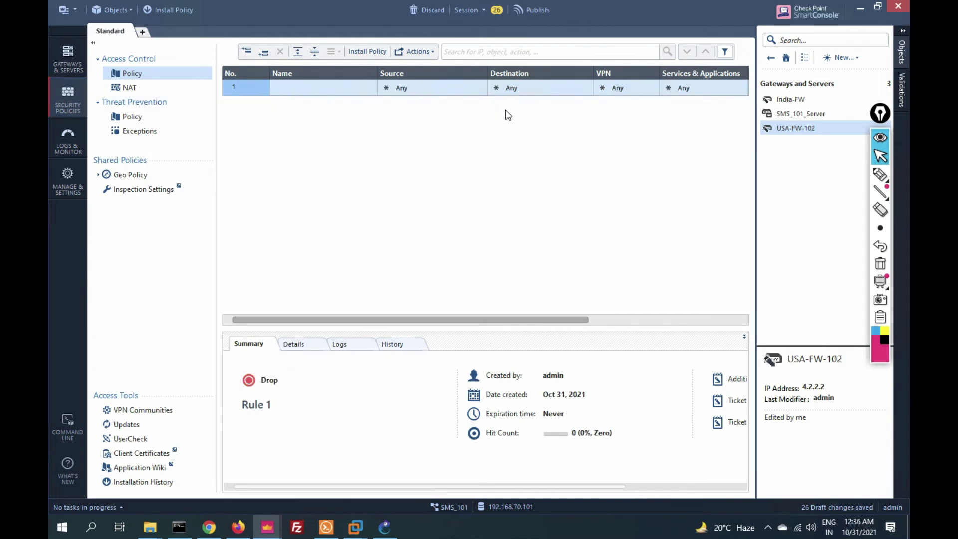
left_click_drag(456, 320, 641, 312)
right_click(419, 88)
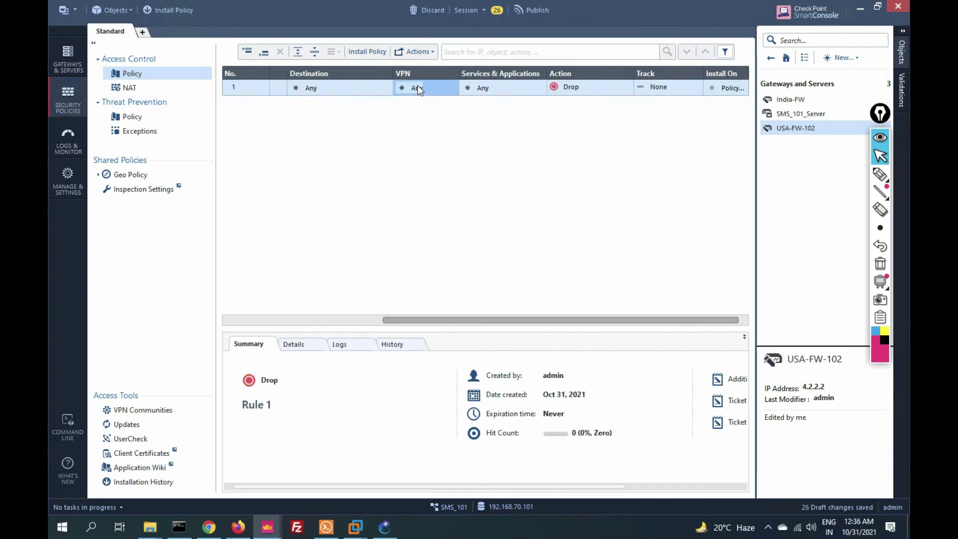
left_click(452, 124)
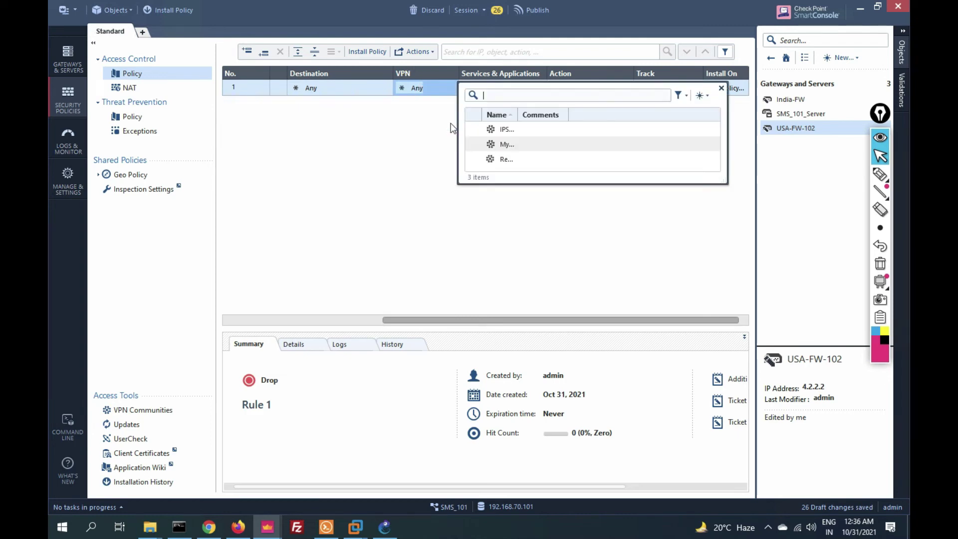
left_click(508, 130)
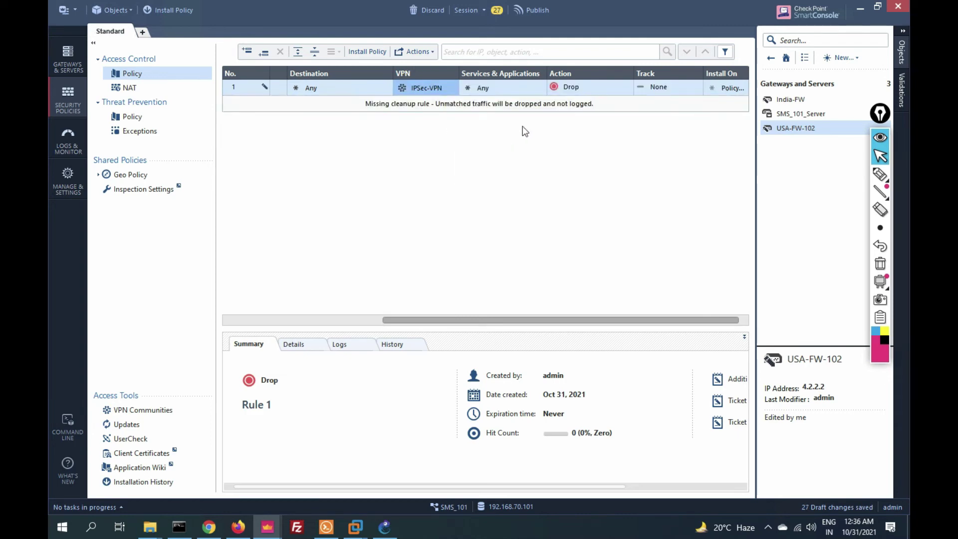
Step: Set rule 1's action to Accept and its track to Log
right_click(573, 88)
left_click(601, 97)
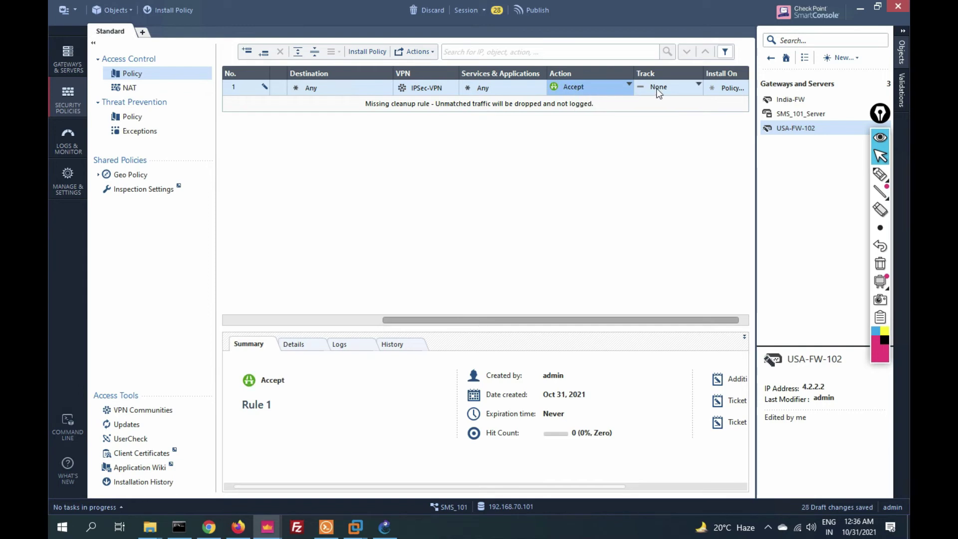
right_click(657, 87)
left_click(682, 111)
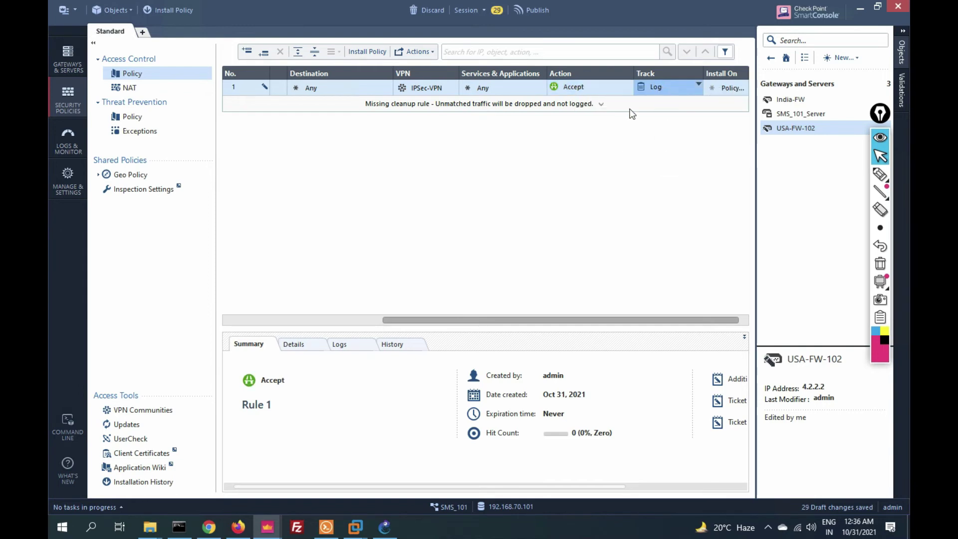
Step: Publish the changes and install the Standard policy on India-FW
left_click(533, 11)
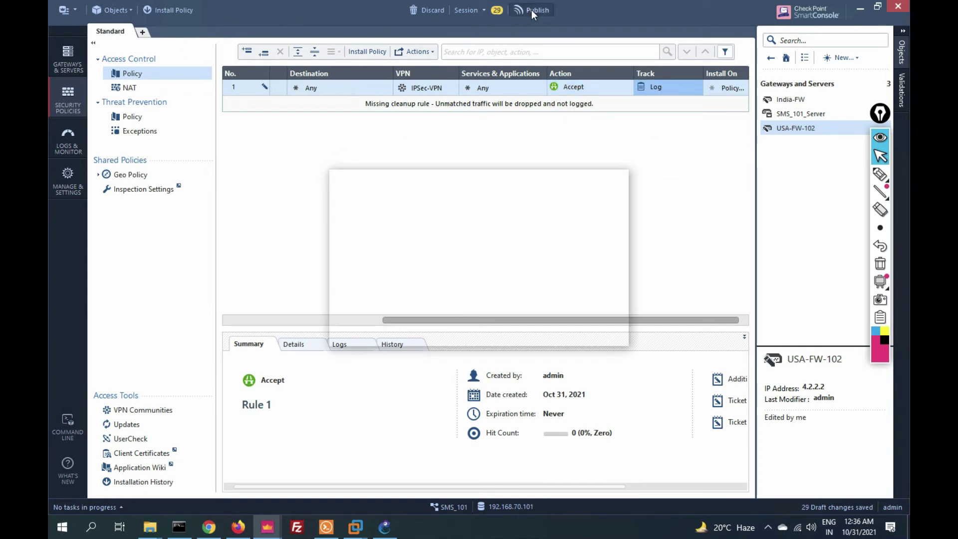
left_click(537, 331)
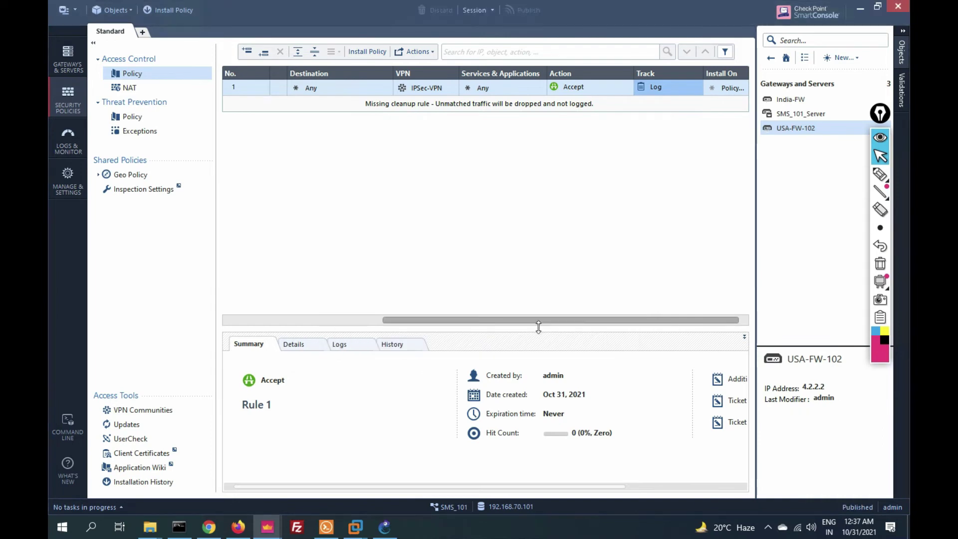
left_click(166, 11)
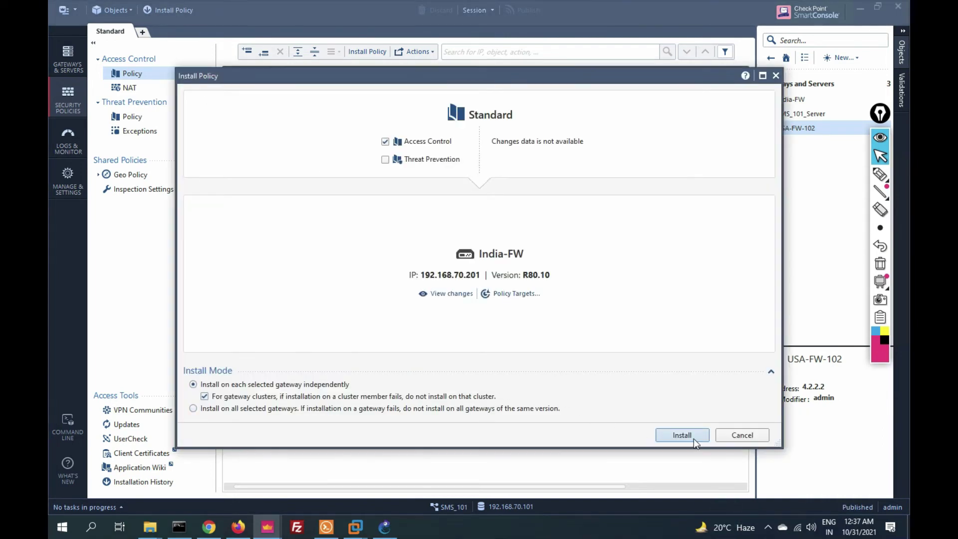
left_click(682, 436)
Step: Select R1 in the GNS3 topology and bring up its console
key("alt+Tab")
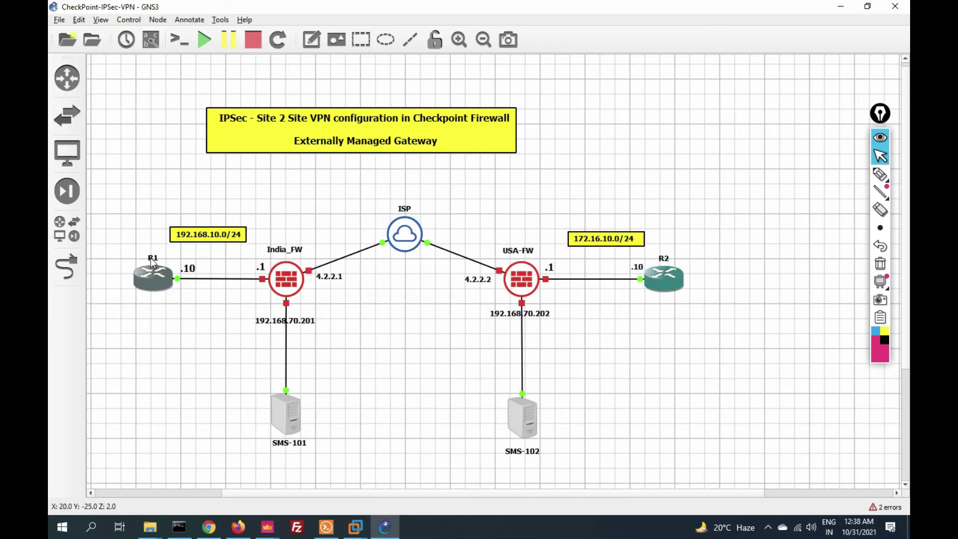
left_click_drag(121, 222, 156, 295)
left_click(151, 278)
key("alt+Tab")
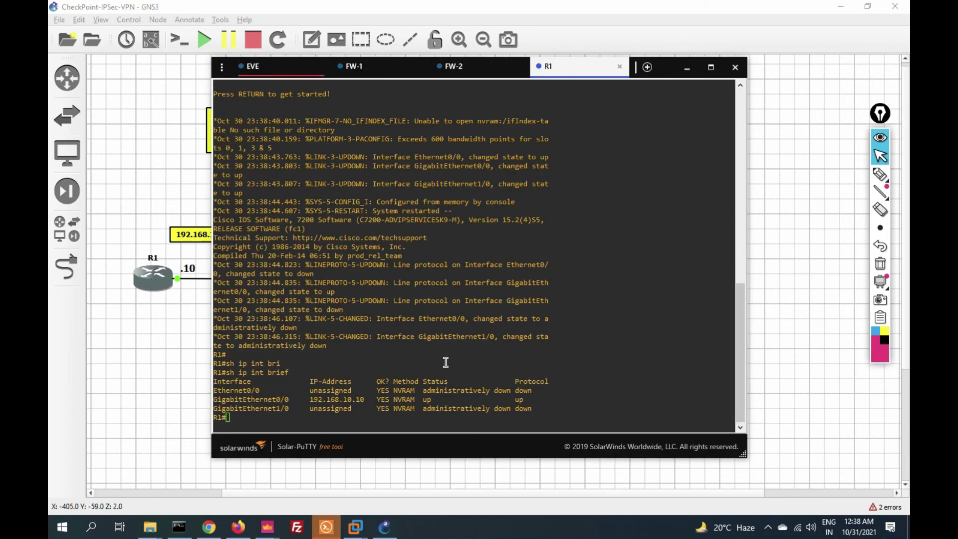
Step: Ping 172.16.10.1 from R1 and recall the ping command to repeat it
key("Return")
key("Return")
key("Return")
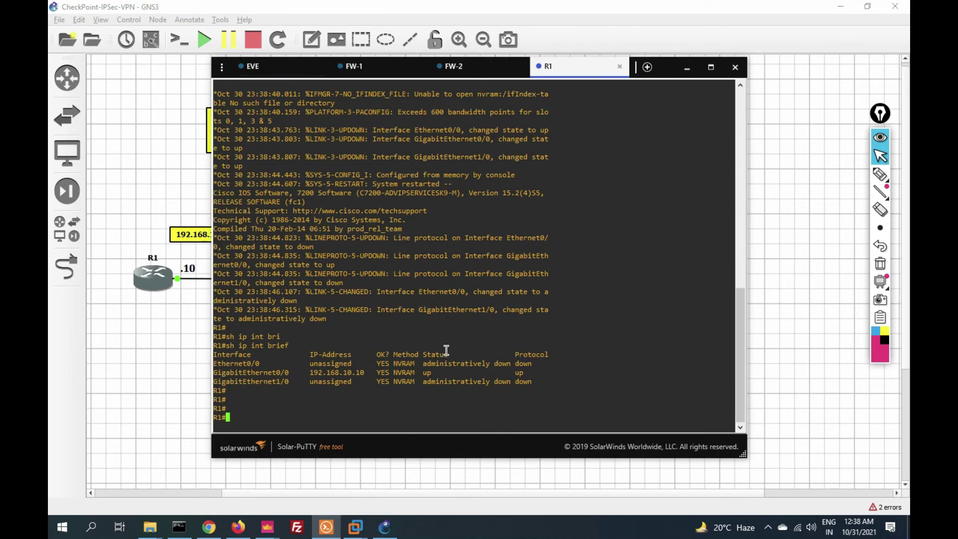
type("ping 172.")
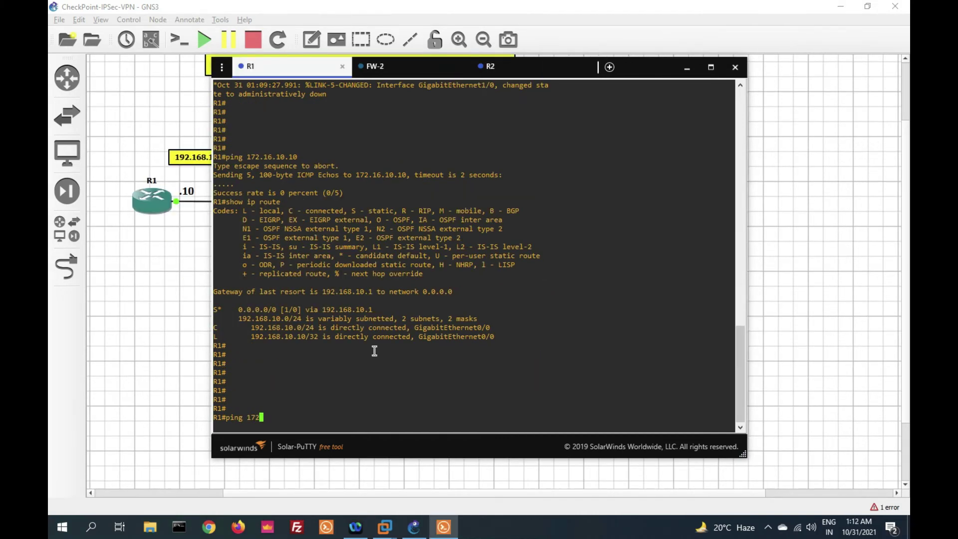
type("16.10.1")
key("Return")
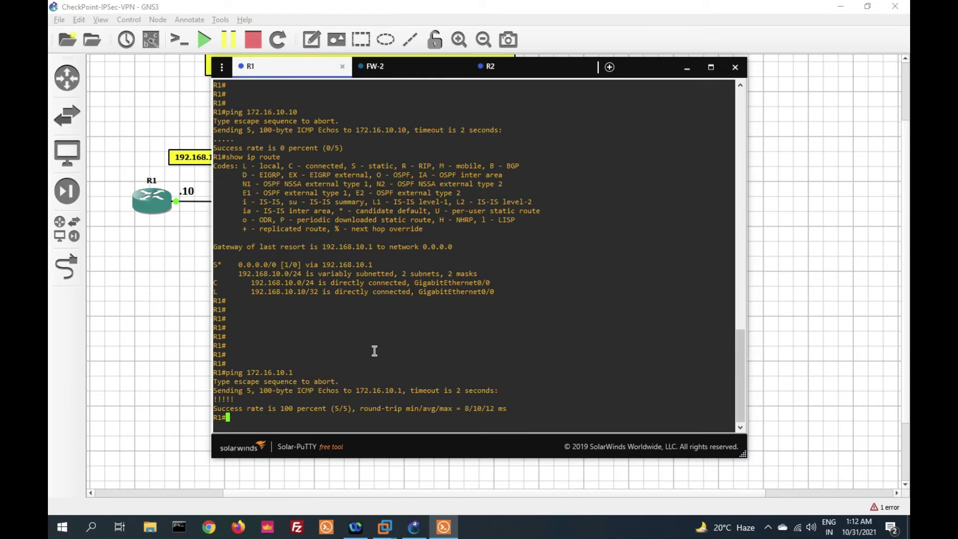
key("Return")
key("Return")
key("Return")
key("Return")
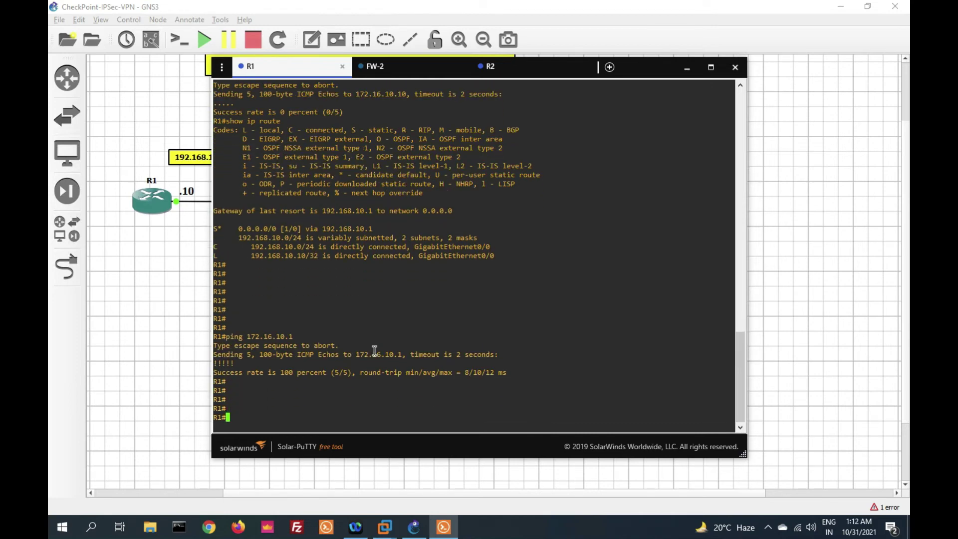
key("Up")
Step: Rerun the ping, then launch the vpn tu utility on FW-1 after a mistyped attempt
key("Return")
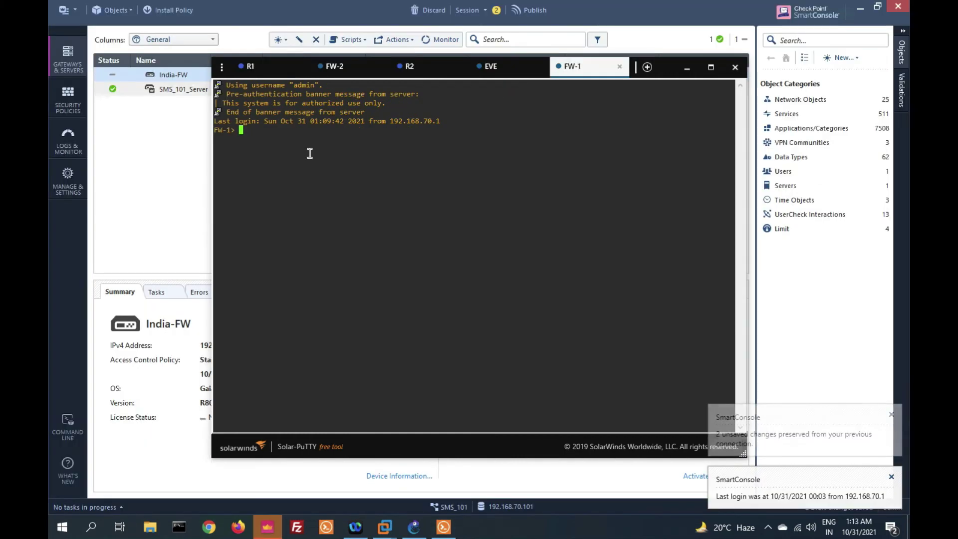
key("Return")
key("Return")
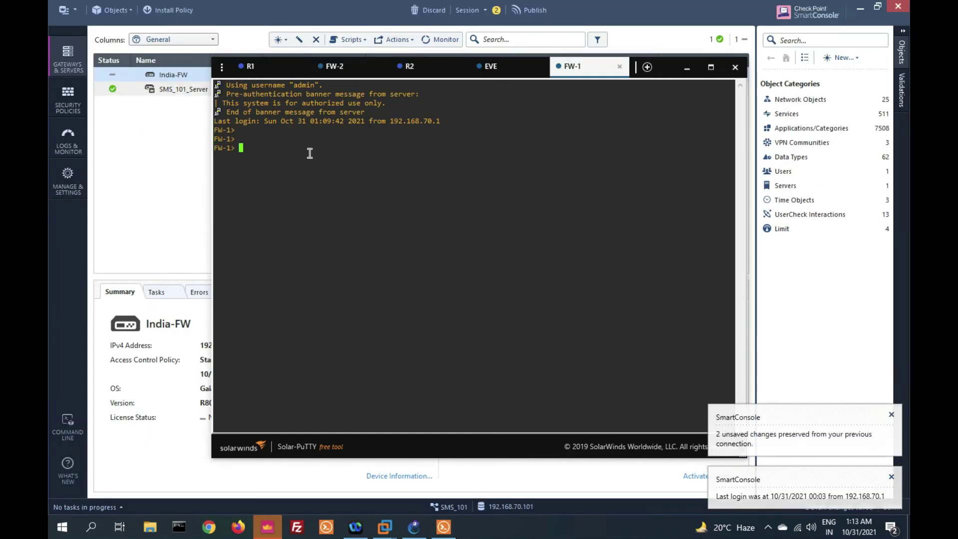
type("vtp tu")
key("Return")
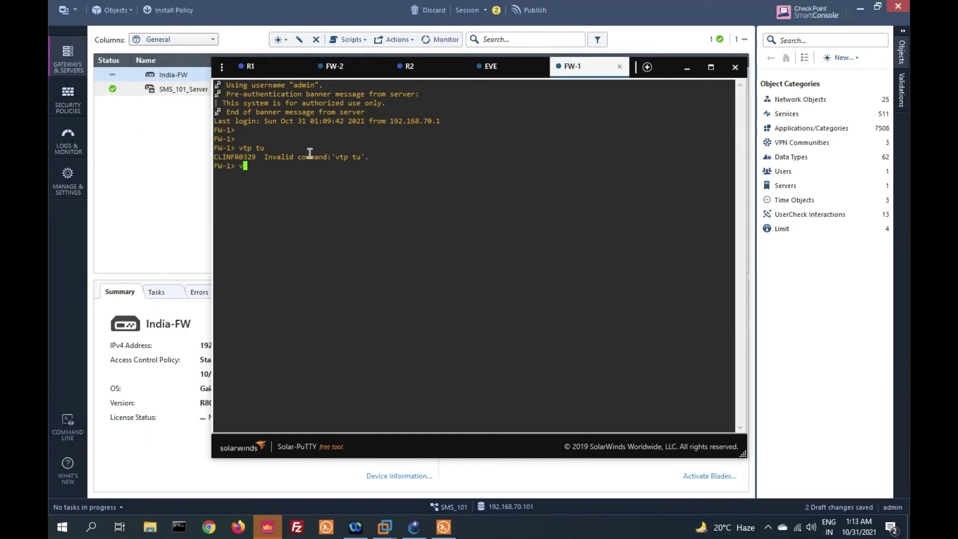
type("vpn tu")
key("Return")
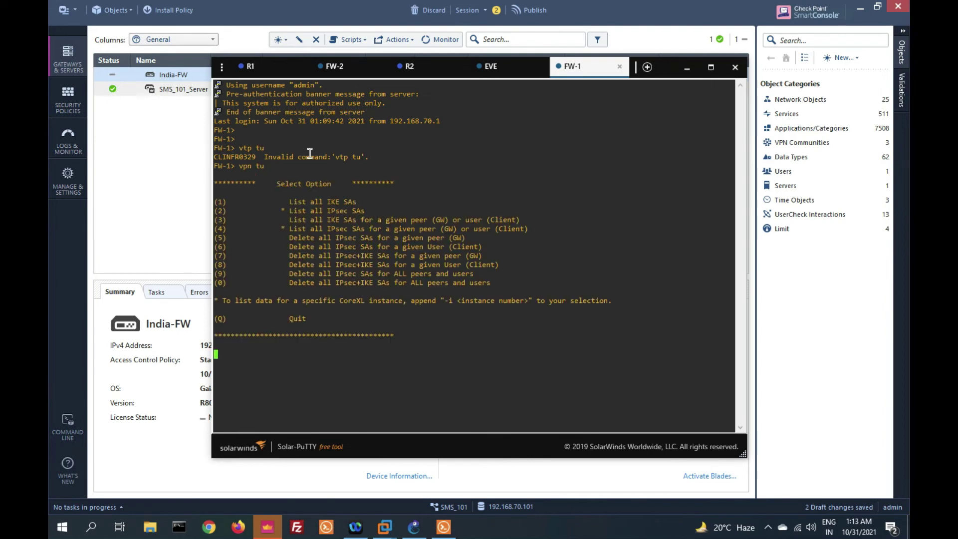
Step: List FW-1's IKE SA and its three inbound and outbound IPsec SAs with peer 4.2.2.2
type("1")
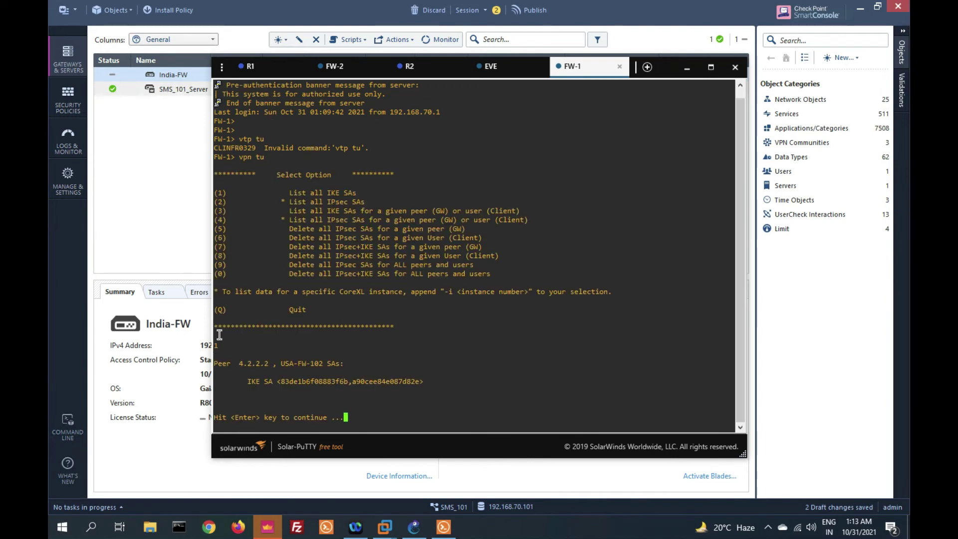
left_click_drag(241, 382, 401, 392)
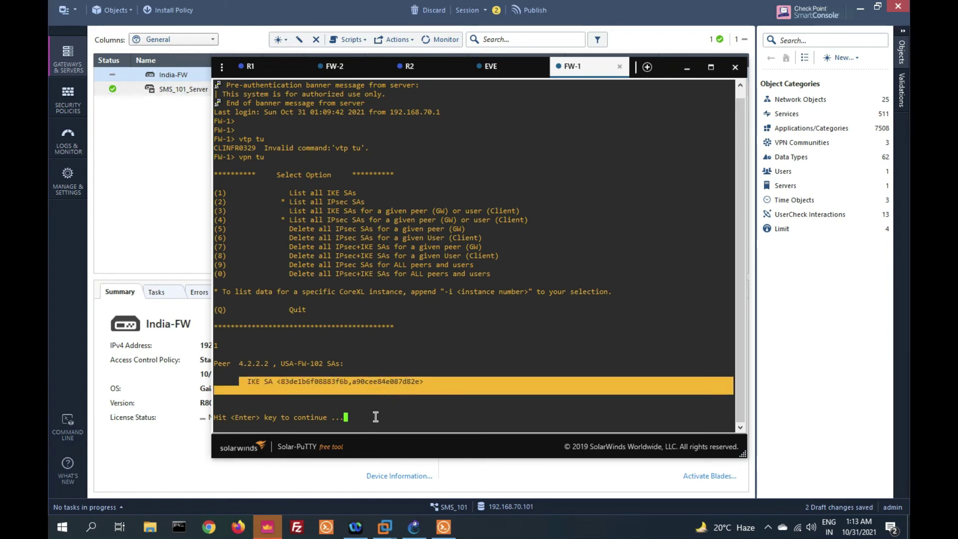
key("Return")
type("2")
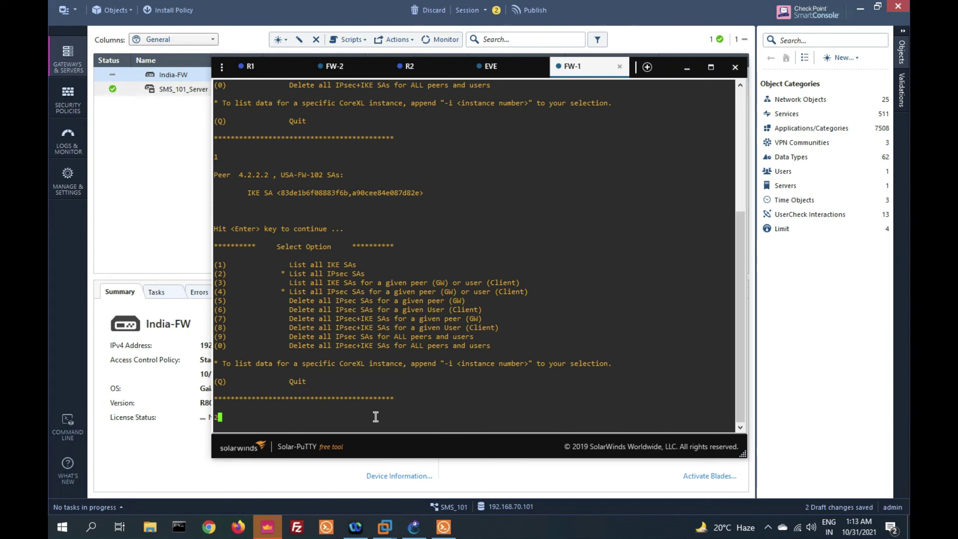
key("Return")
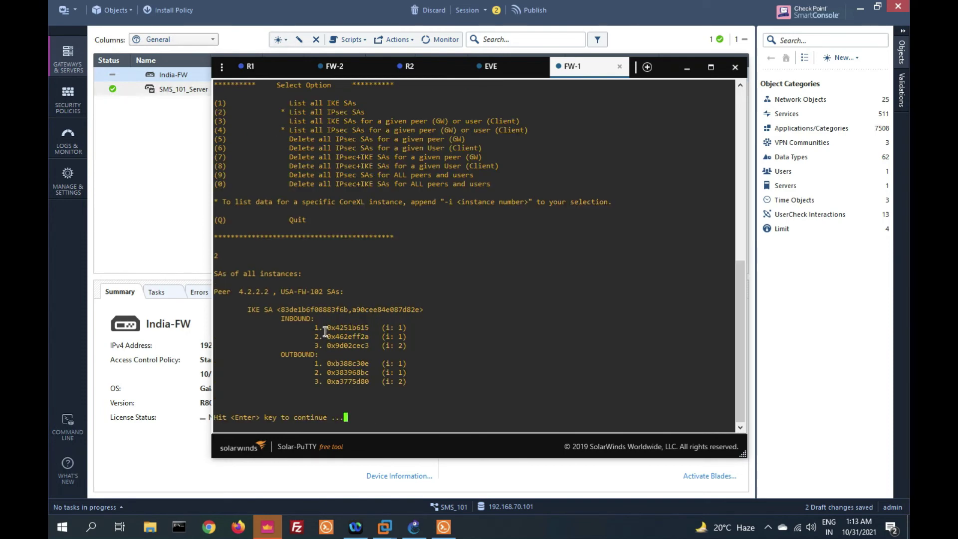
left_click_drag(326, 329, 397, 346)
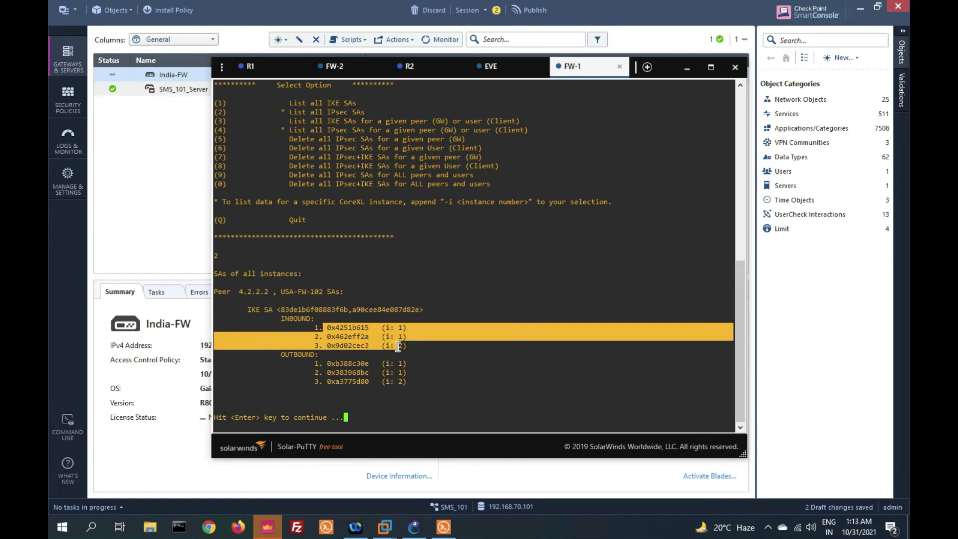
left_click_drag(283, 355, 350, 392)
Step: In FW-2's console, run vpn tu and list its IKE SAs
left_click(338, 75)
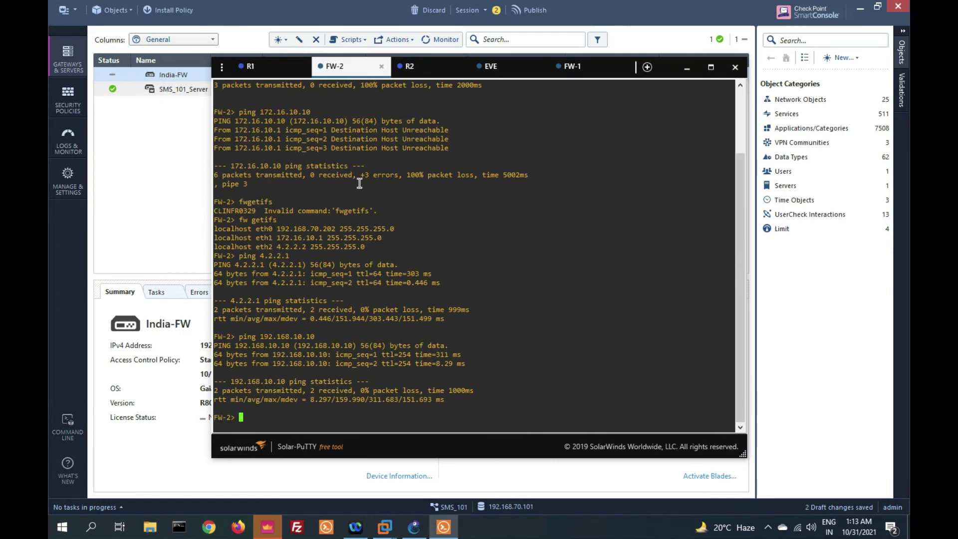
key("Return")
key("Return")
key("Return")
key("Return")
key("Return")
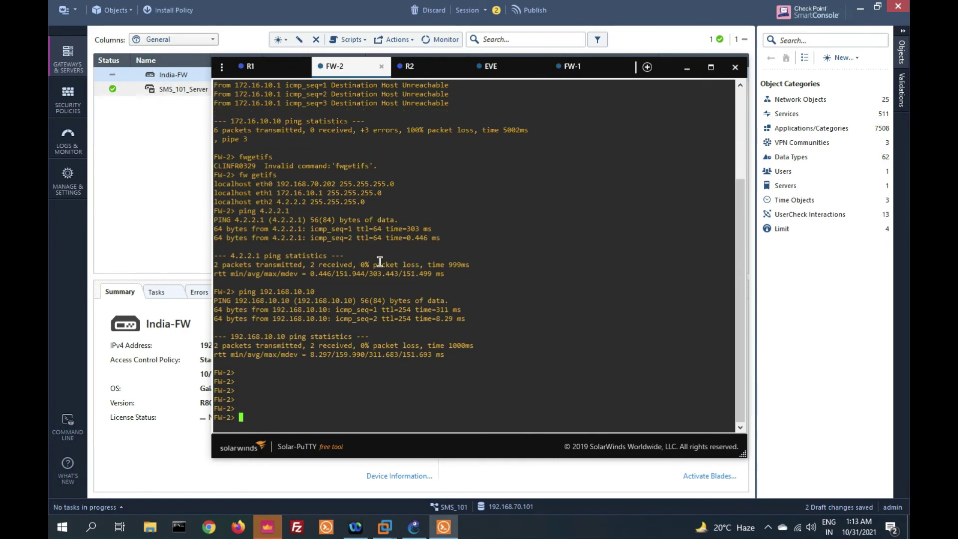
type("vpn ")
type("tu")
key("Return")
type("1")
key("Return")
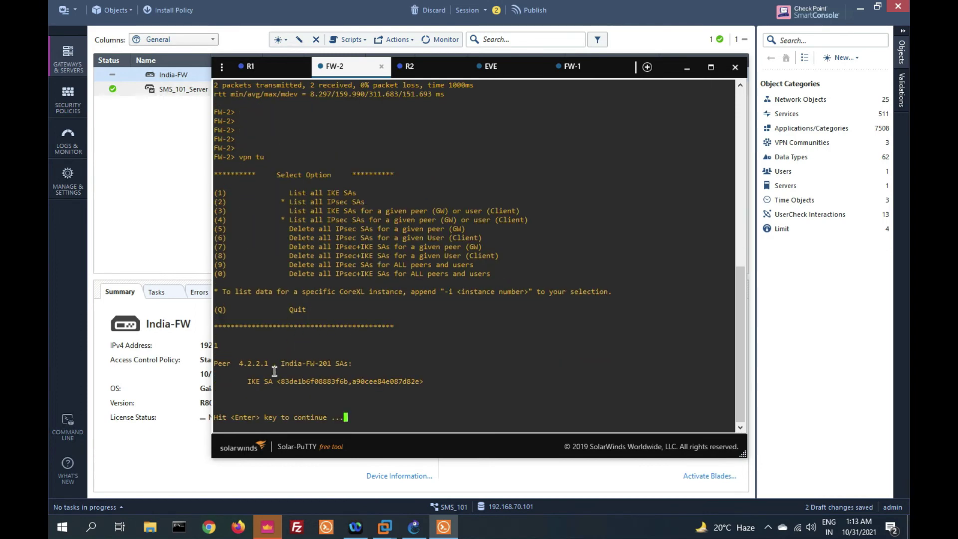
left_click_drag(244, 378, 402, 381)
Step: List FW-2's IPsec SAs for peer 4.2.2.1, showing three inbound and outbound SPIs
key("Return")
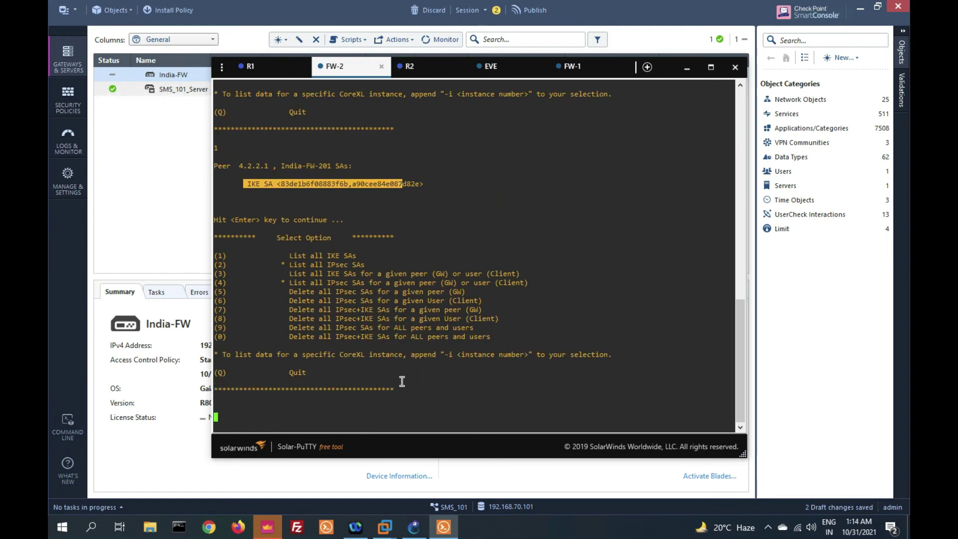
type("2")
key("Return")
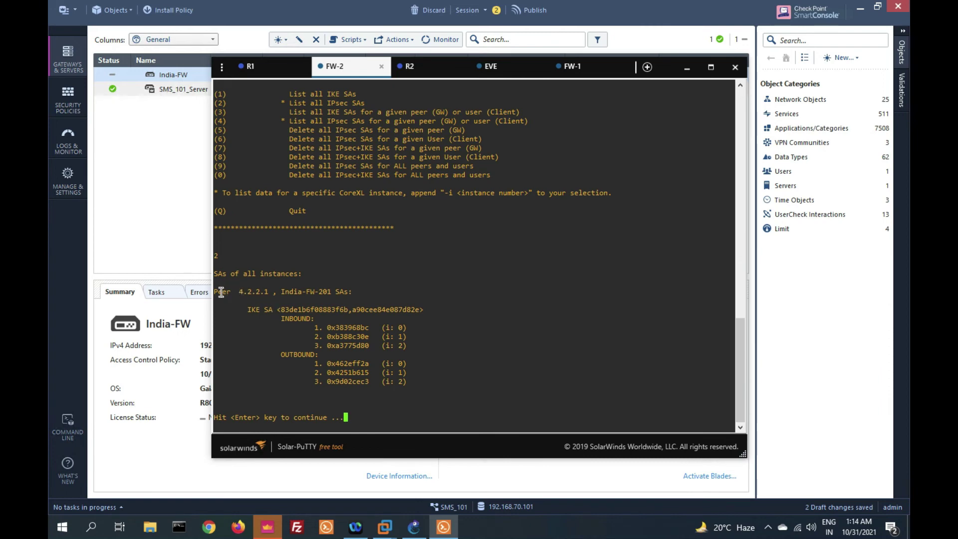
left_click_drag(215, 292, 409, 381)
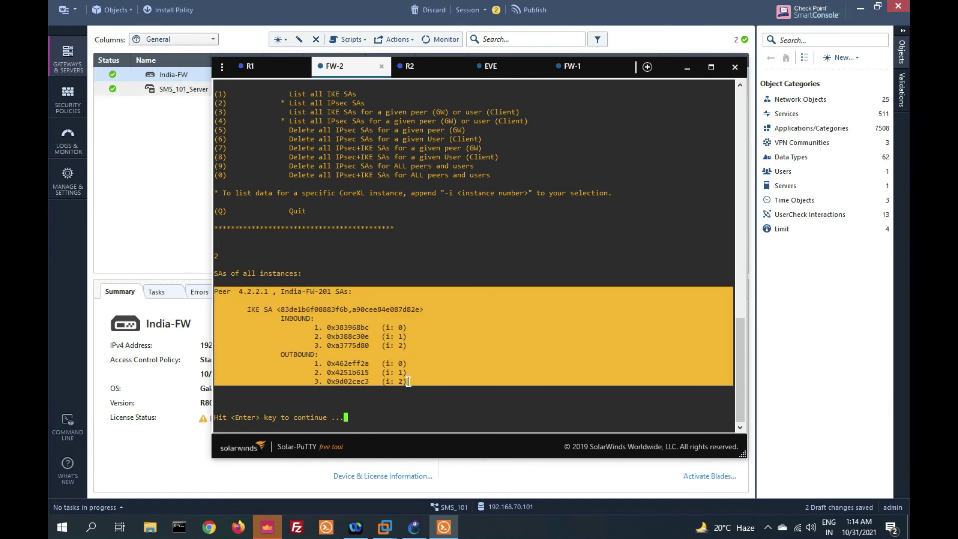
left_click(95, 185)
left_click(60, 148)
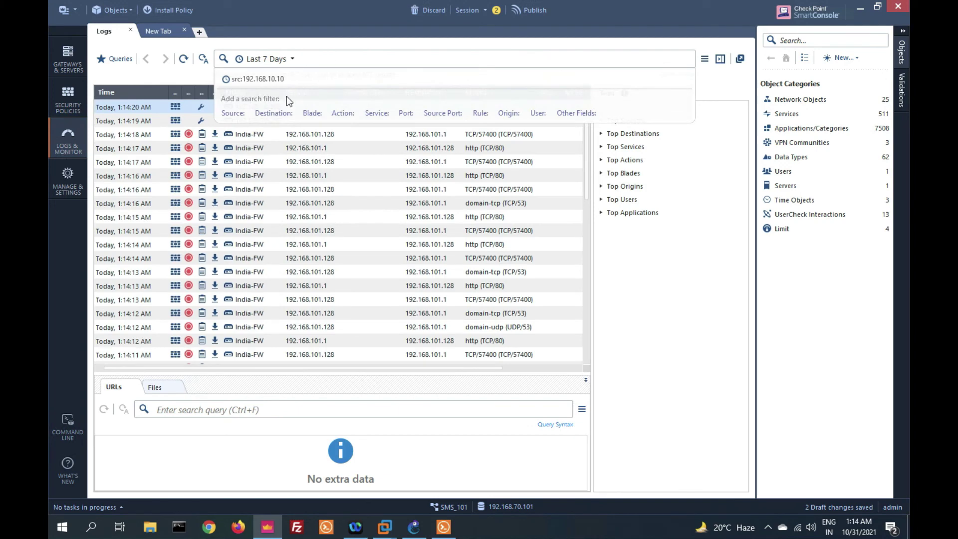
Step: Filter logs to src:192.168.10.10 and inspect the 1:10:15 AM Encrypt log's addresses and peer USA-FW-102
left_click(258, 79)
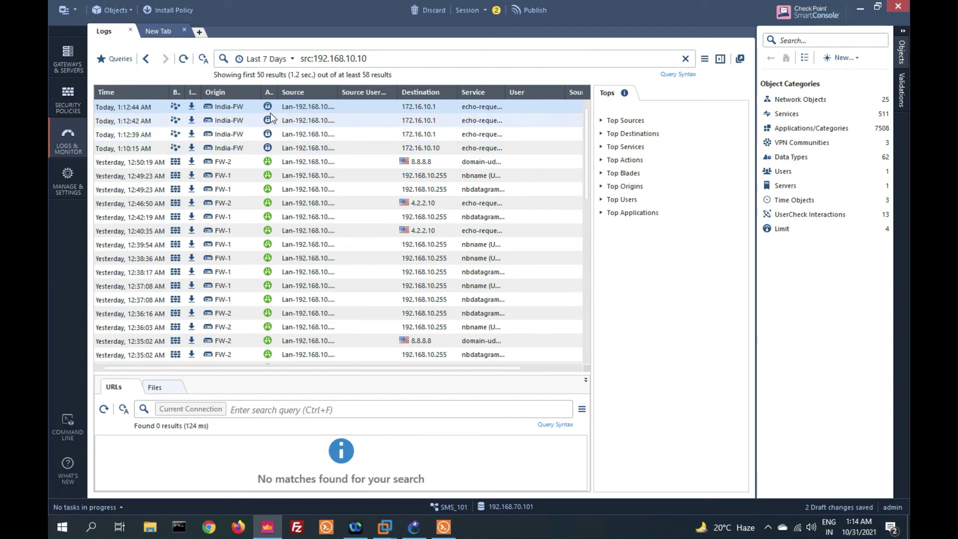
double_click(271, 146)
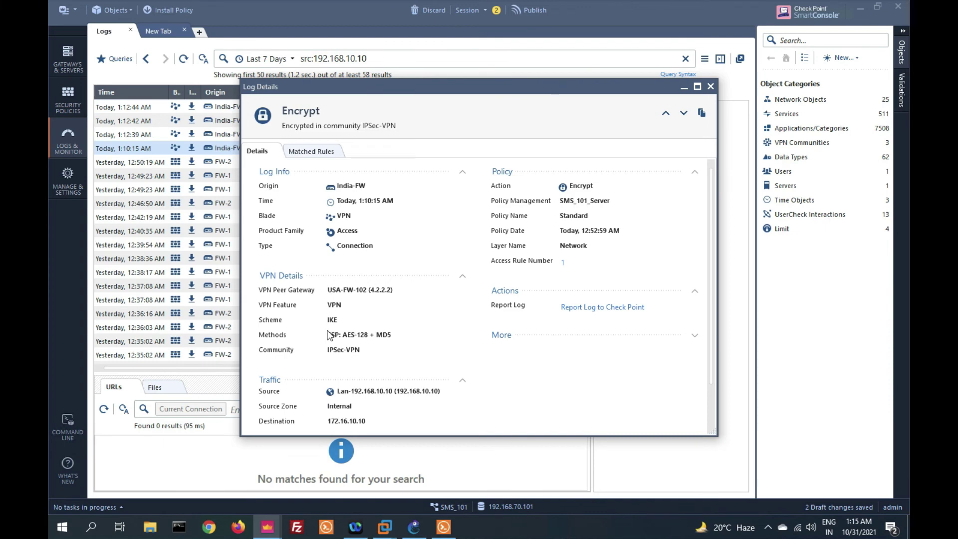
scroll(340, 320, "down", 1)
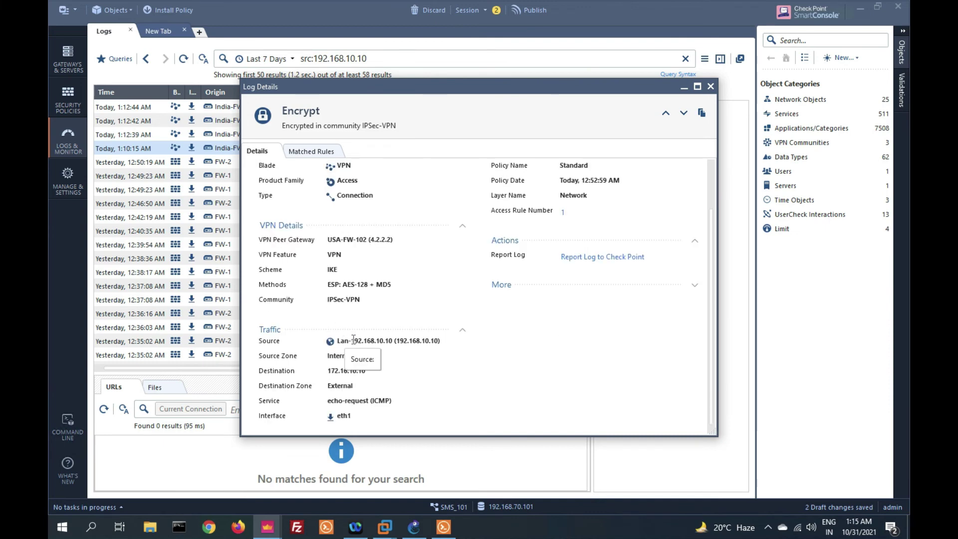
left_click_drag(353, 340, 409, 341)
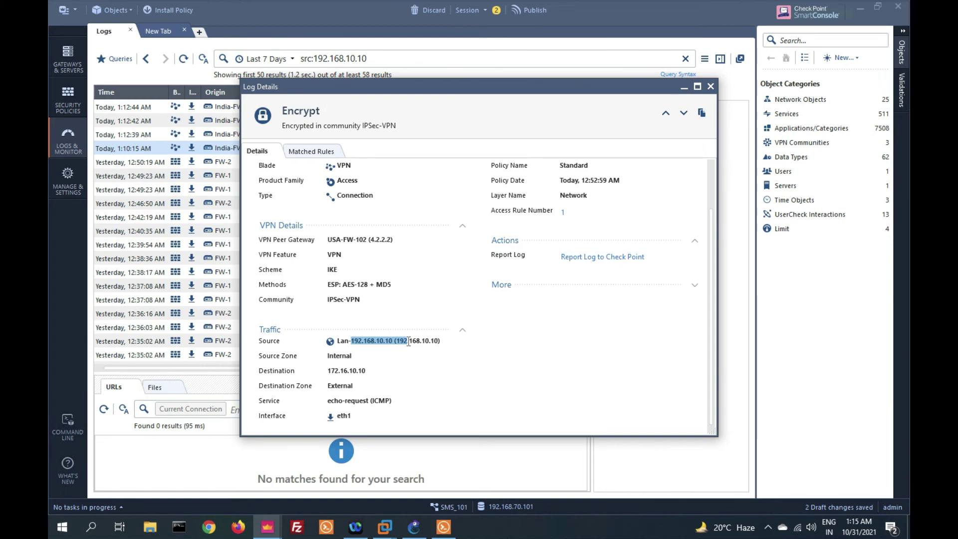
left_click(328, 373)
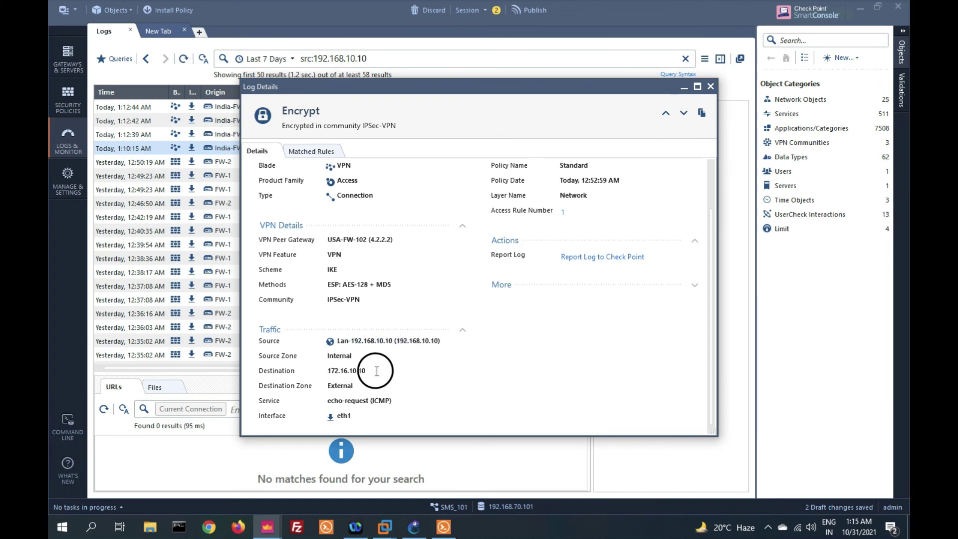
left_click_drag(375, 370, 325, 371)
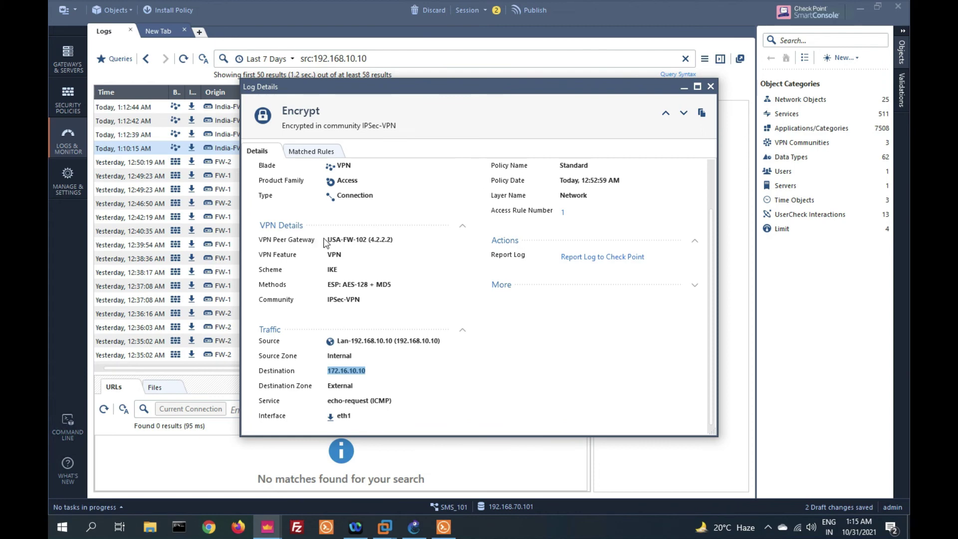
left_click_drag(328, 240, 402, 245)
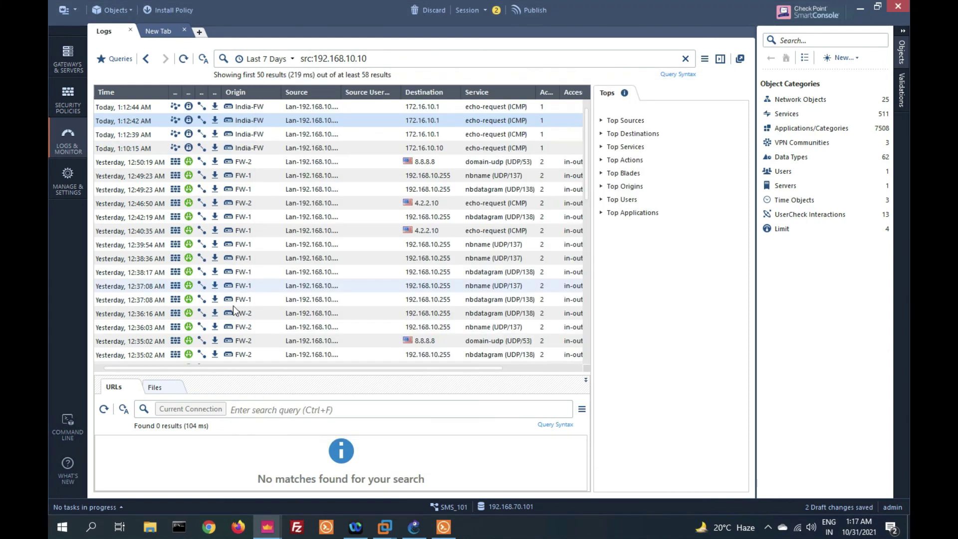
Step: On the SMS_102 SmartConsole, open Logs & Monitor and the latest Decrypt log's details
mouse_move(260, 532)
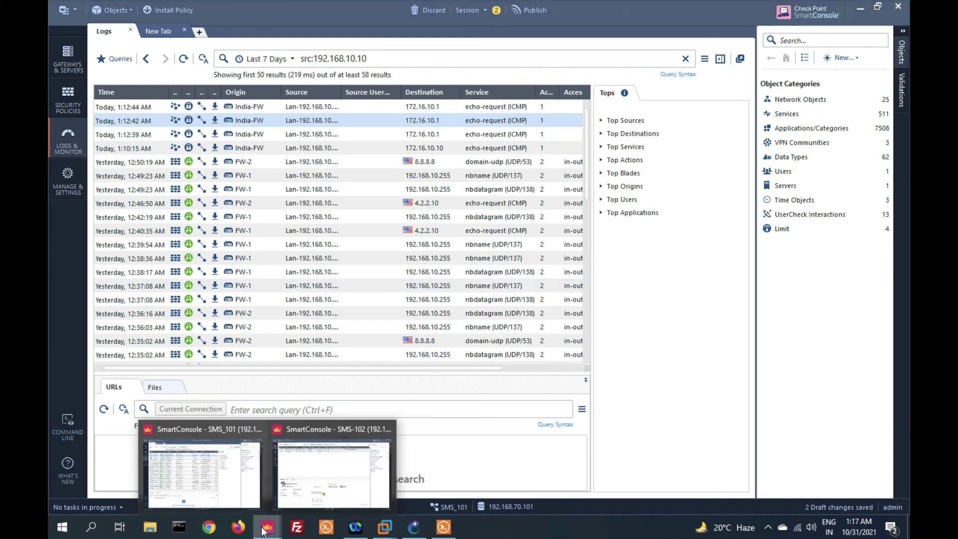
left_click(319, 480)
left_click(68, 140)
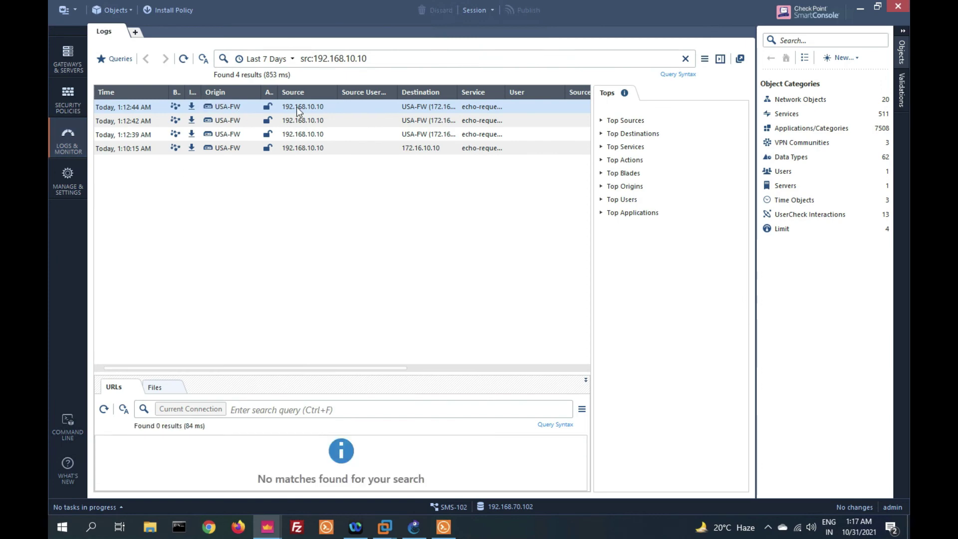
double_click(266, 108)
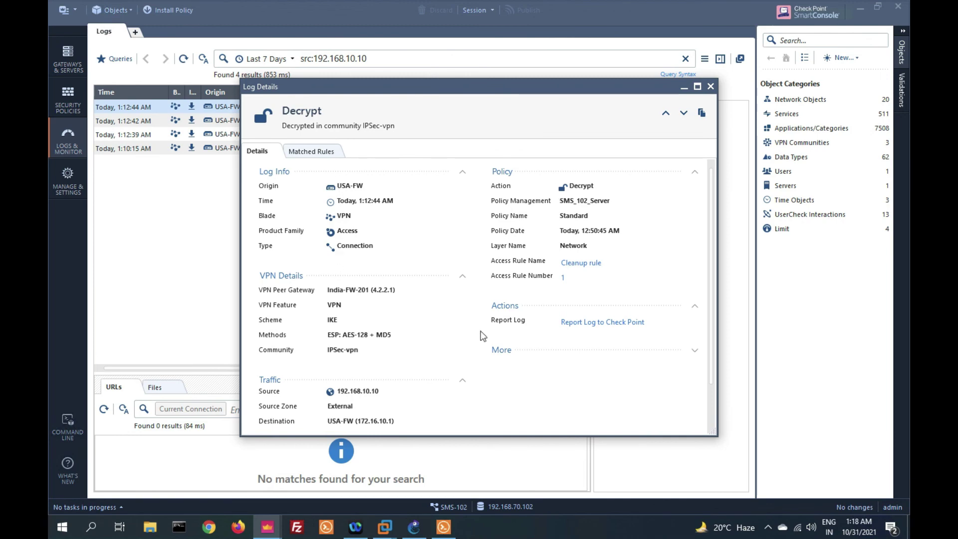
Step: Review the Decrypt log details, confirming VPN peer gateway India-FW-201, and close them
mouse_move(268, 527)
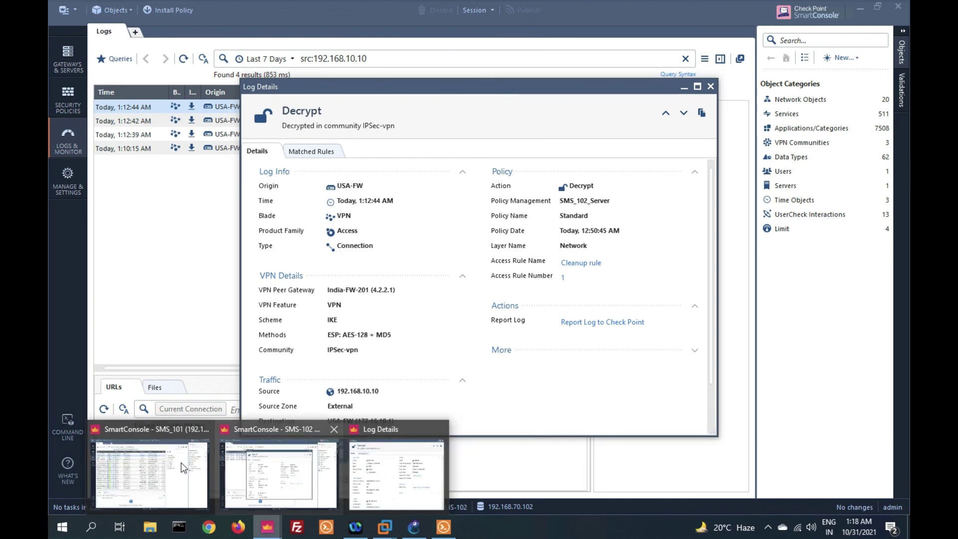
left_click(150, 474)
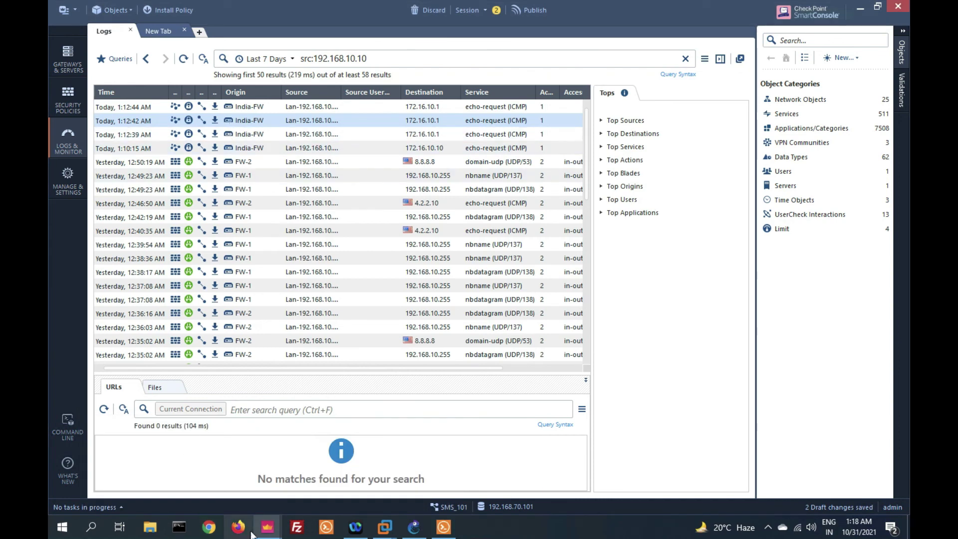
mouse_move(267, 527)
left_click(372, 468)
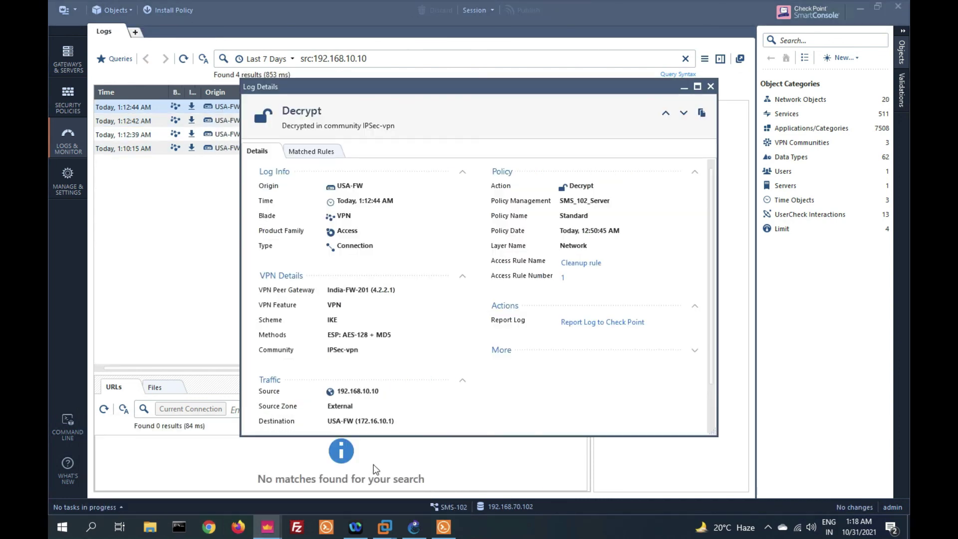
scroll(404, 211, "down", 2)
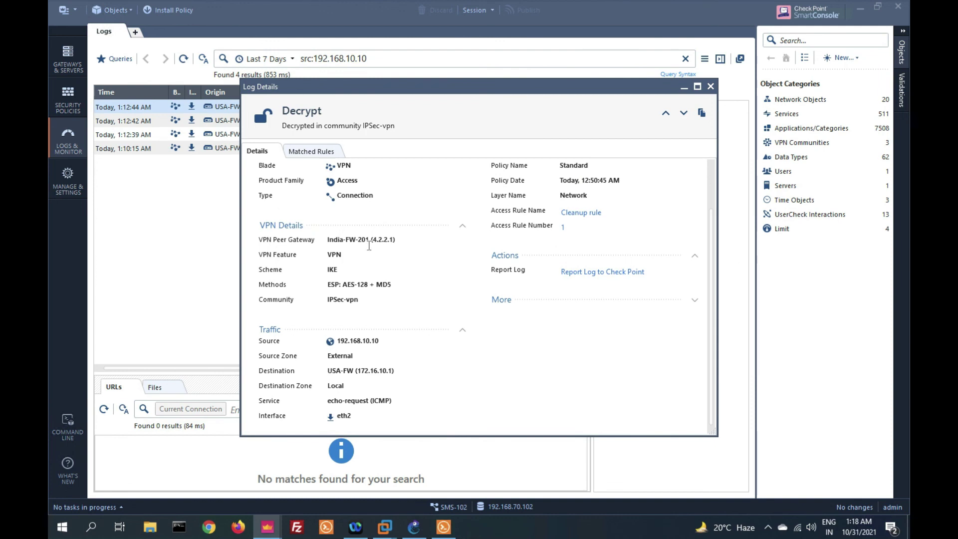
left_click_drag(394, 240, 319, 239)
left_click(345, 348)
left_click(711, 87)
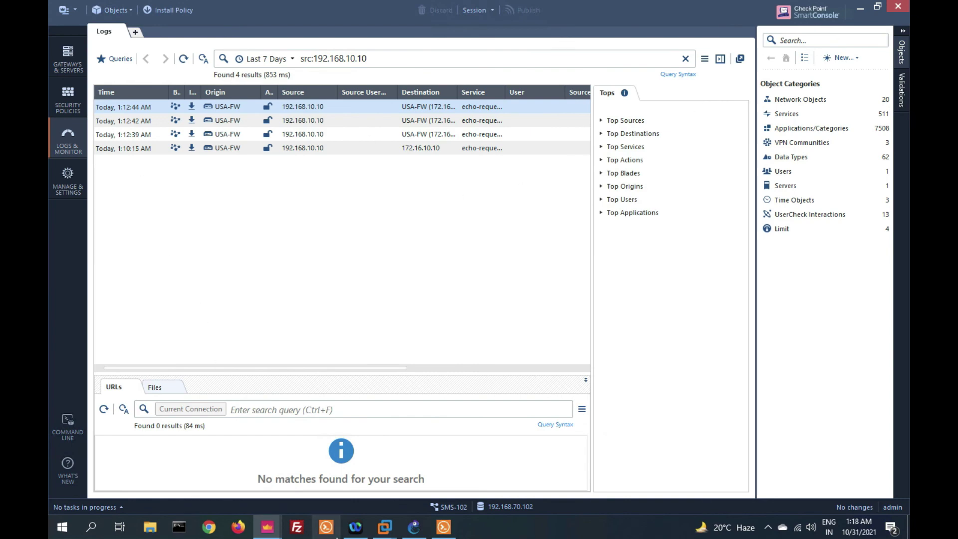
Step: Clear the marked SA output in Solar-PuTTY and open a new SmartConsole log tab
left_click(443, 527)
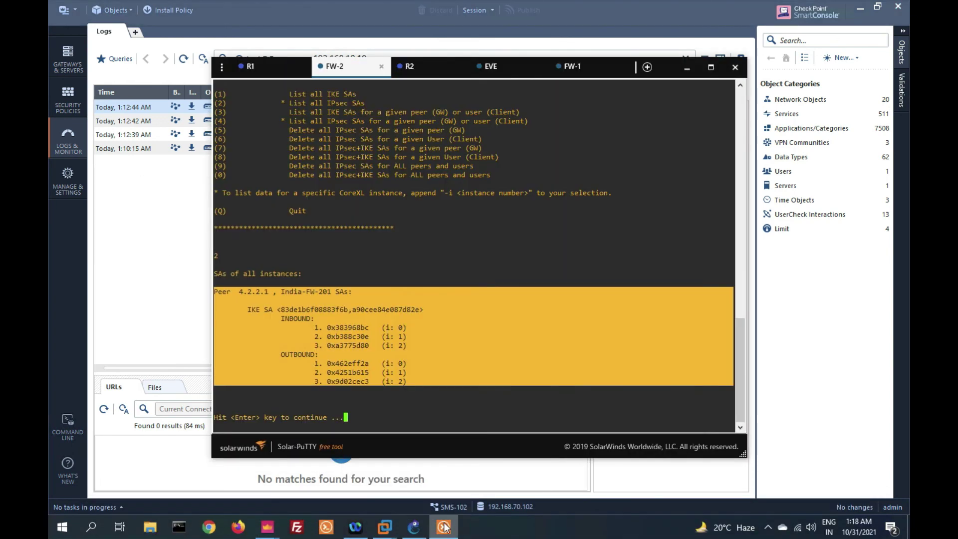
left_click(360, 348)
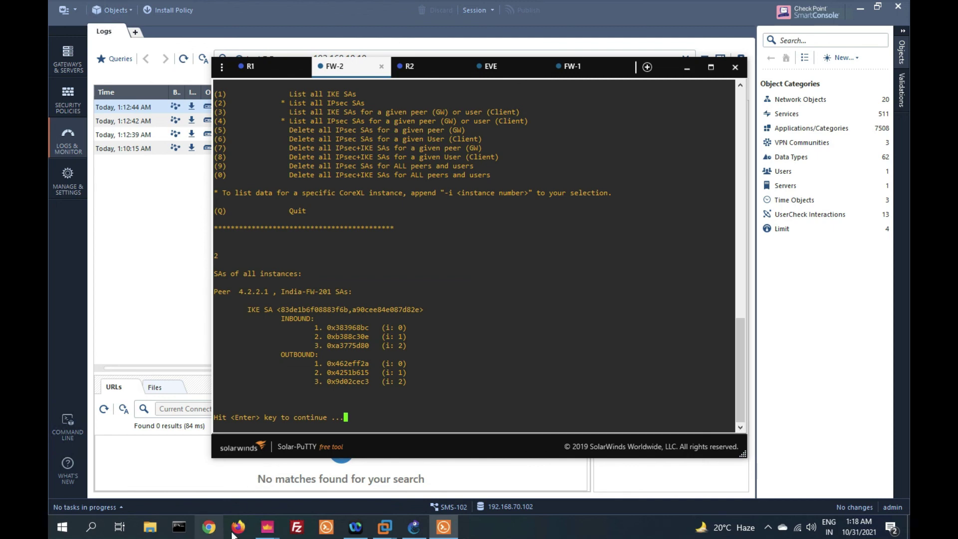
left_click(172, 467)
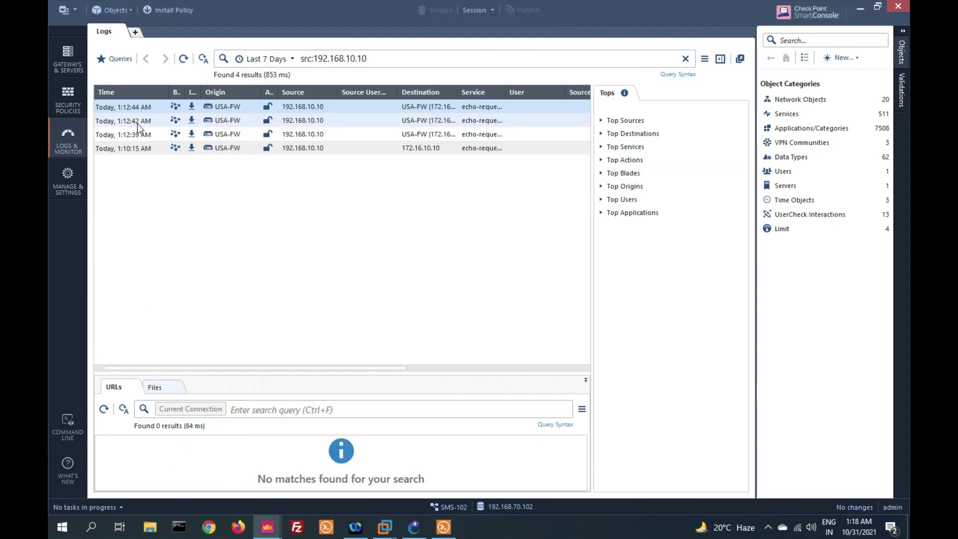
left_click(134, 33)
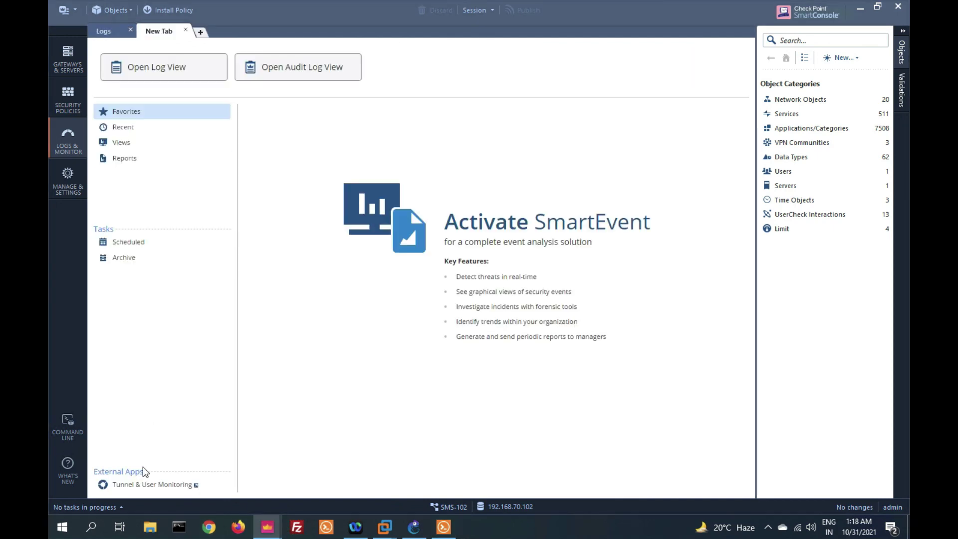
Step: Launch Tunnel & User Monitoring, dismiss the trial notice, and choose USA-FW for Tunnels on Gateway
left_click(133, 485)
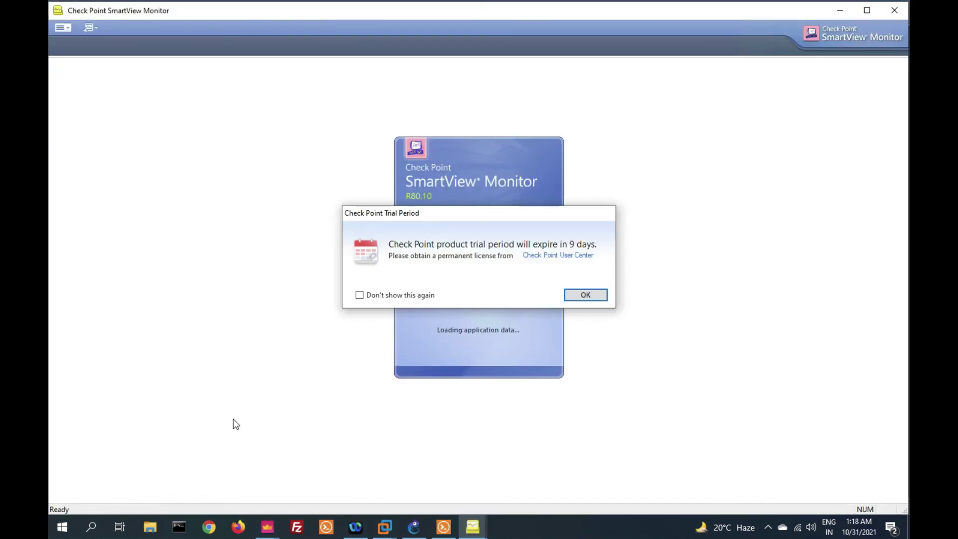
left_click(601, 297)
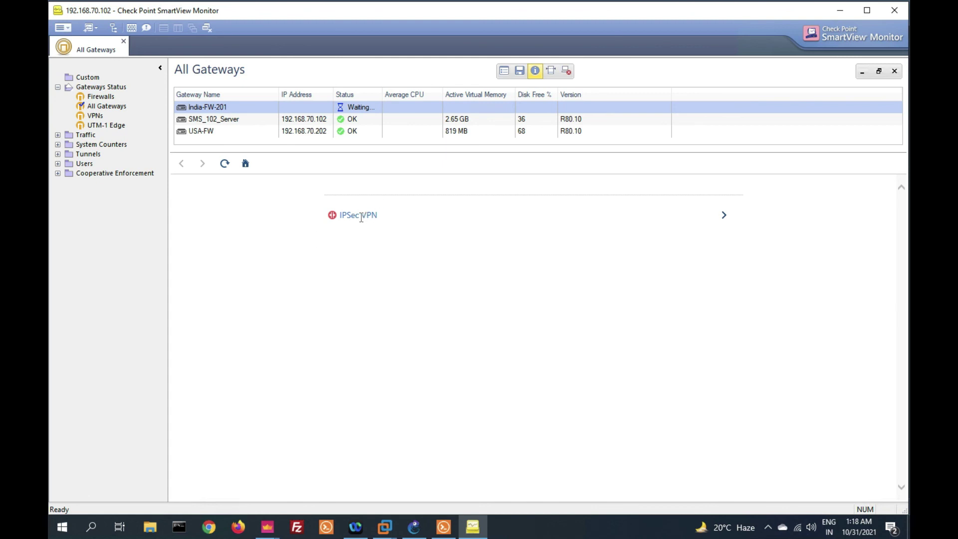
left_click(58, 154)
left_click(100, 164)
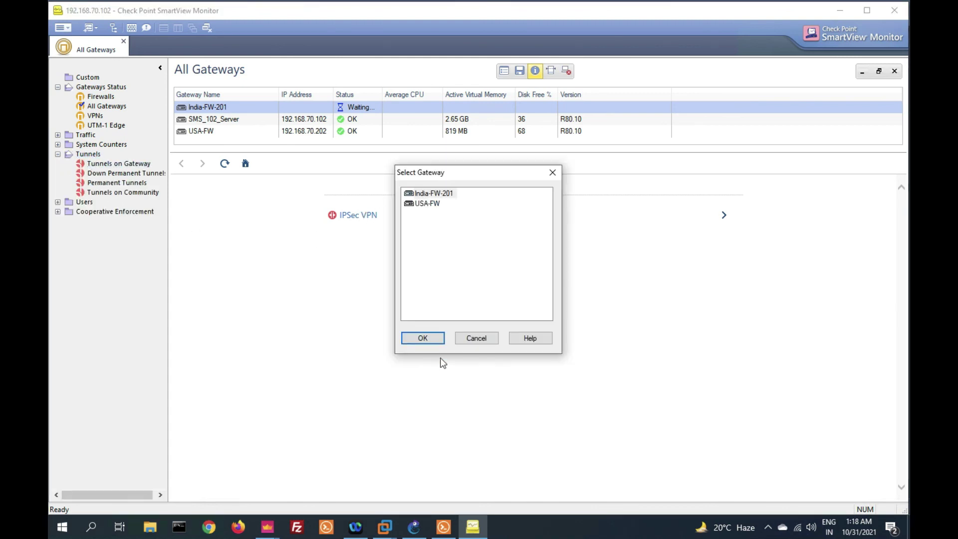
left_click(421, 199)
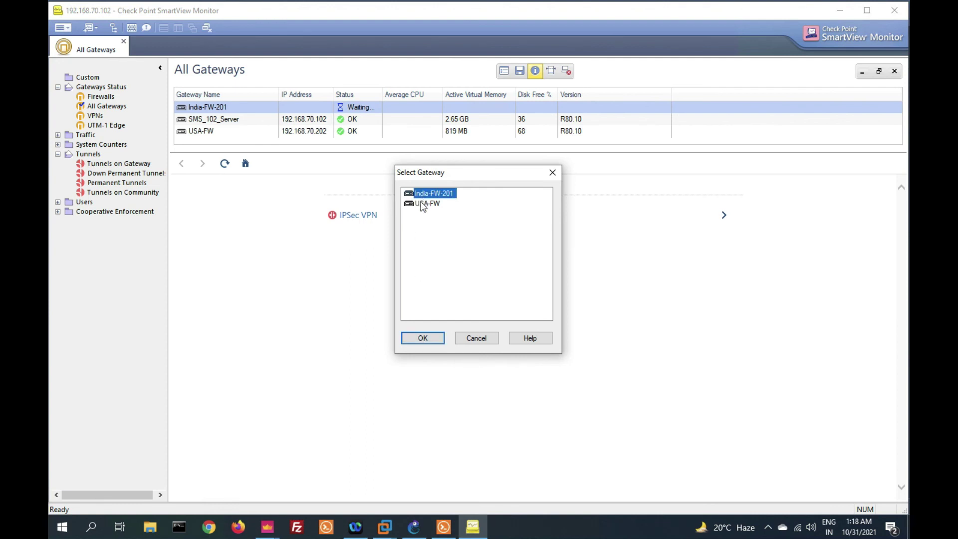
left_click(421, 204)
Step: Confirm USA-FW, verify its IPsec-vpn tunnel to India-FW-201 is Up, then bring up GNS3
left_click(421, 339)
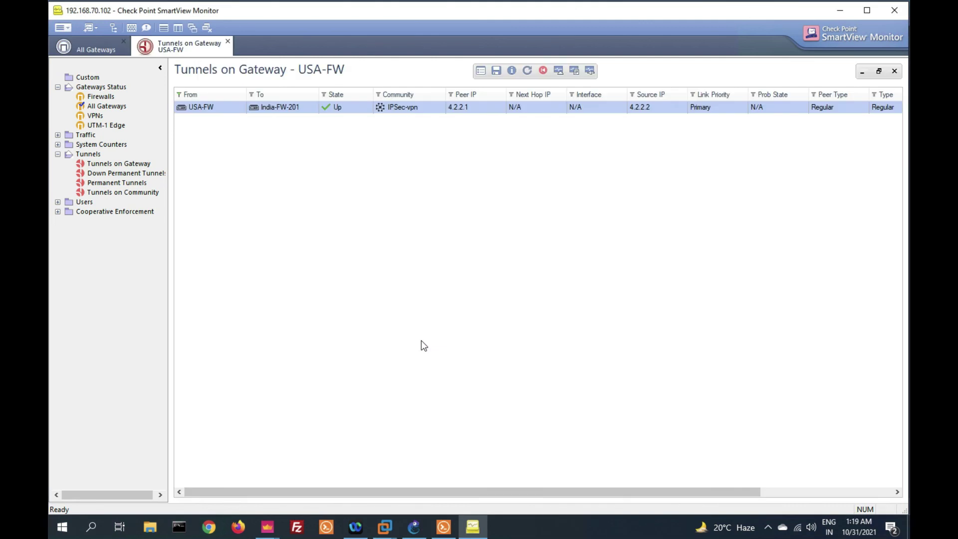
left_click(340, 109)
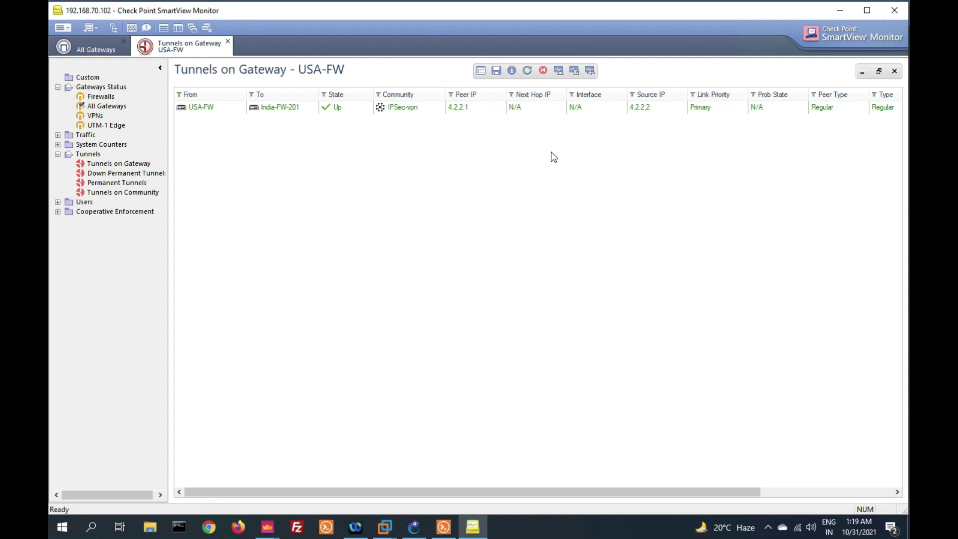
left_click(412, 528)
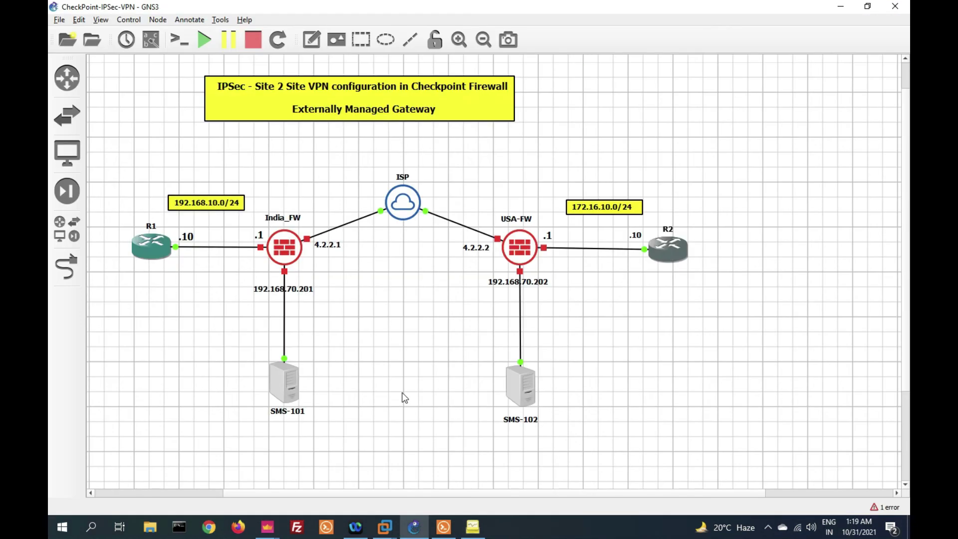